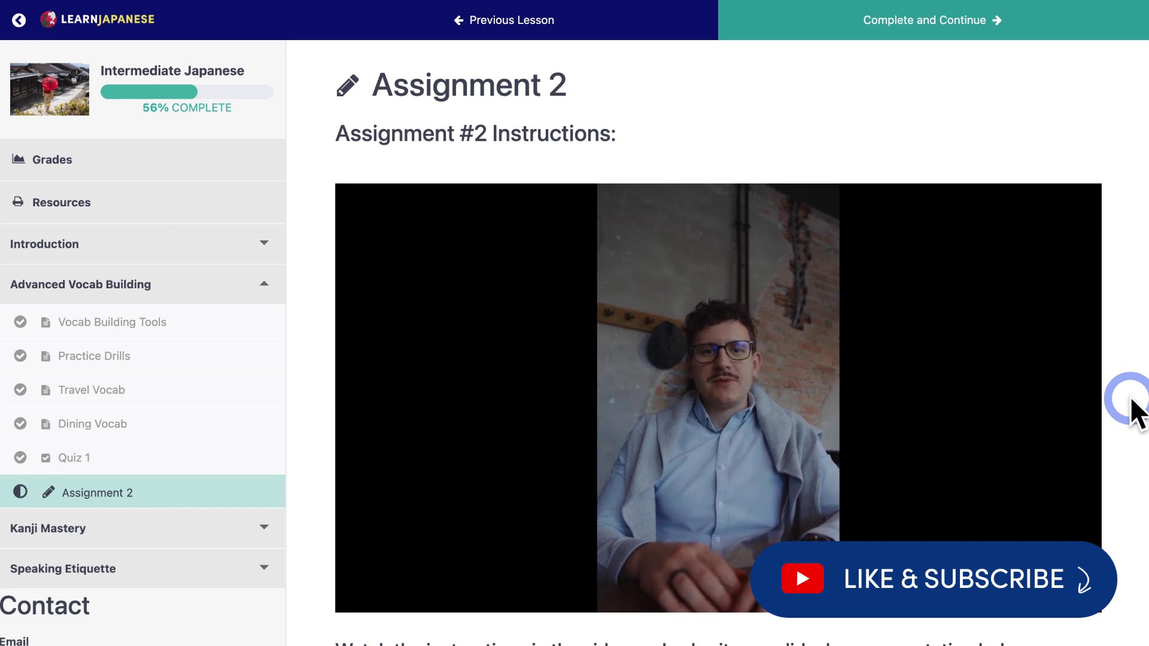
Upload the student's .pptx slideshow presentation from the Documents folder as the submission for Assignment 2.
{"action": "scroll", "coordinate": [1131, 407], "scroll_direction": "down", "scroll_amount": 5}
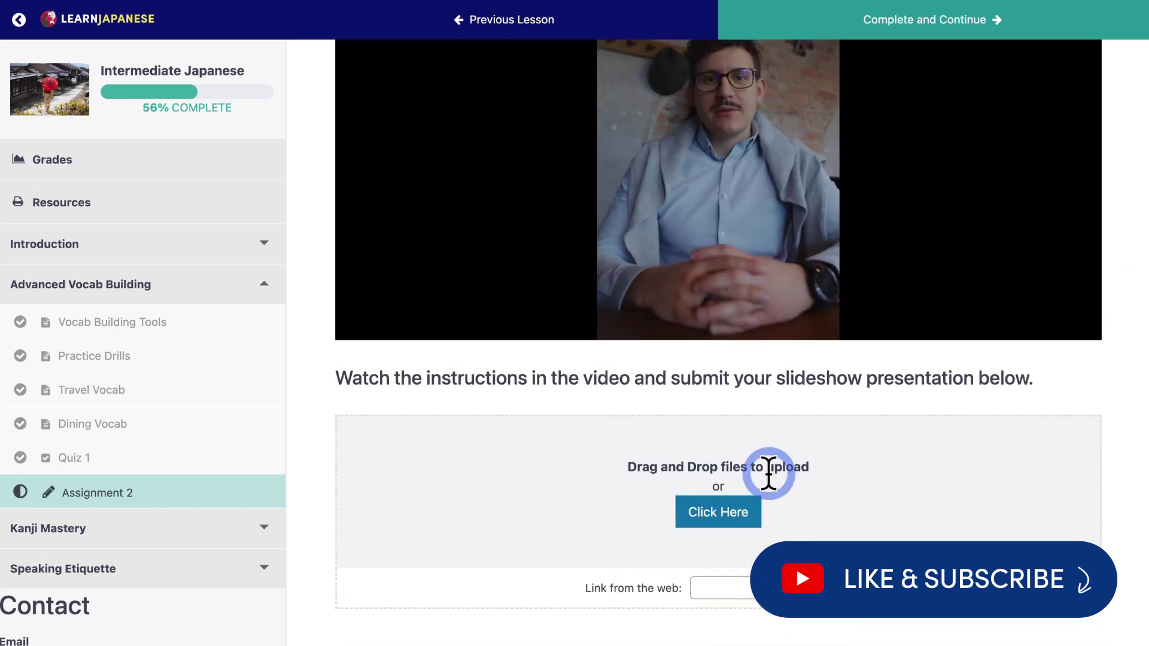
{"action": "left_click", "coordinate": [736, 512]}
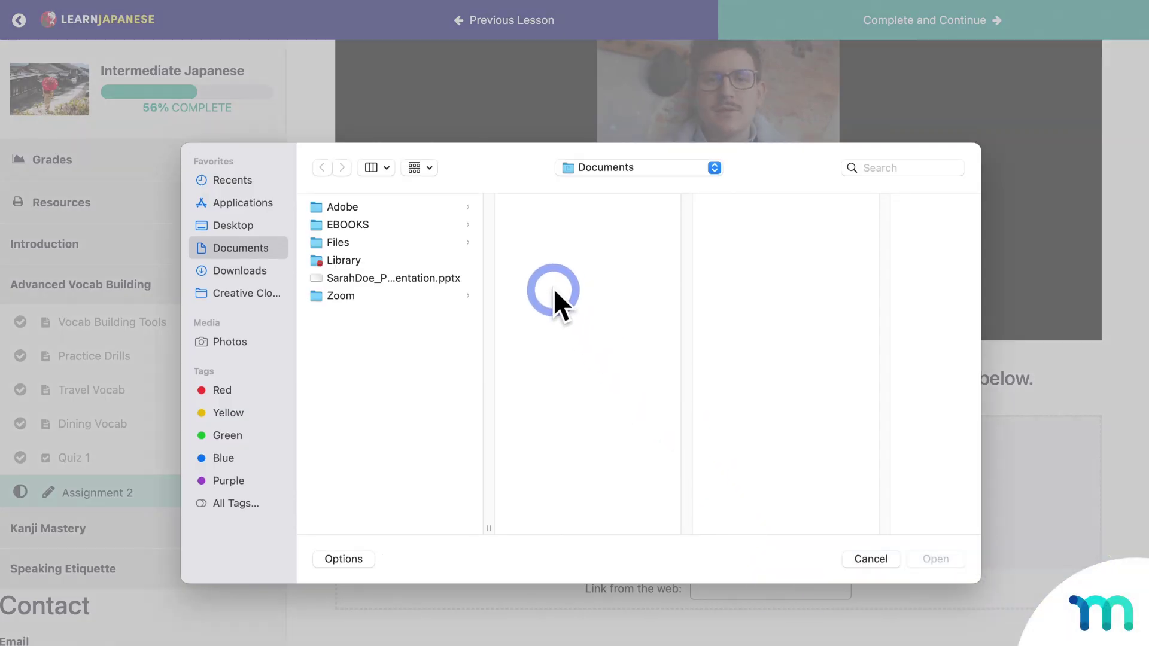
{"action": "left_click", "coordinate": [437, 277]}
{"action": "left_click", "coordinate": [927, 559]}
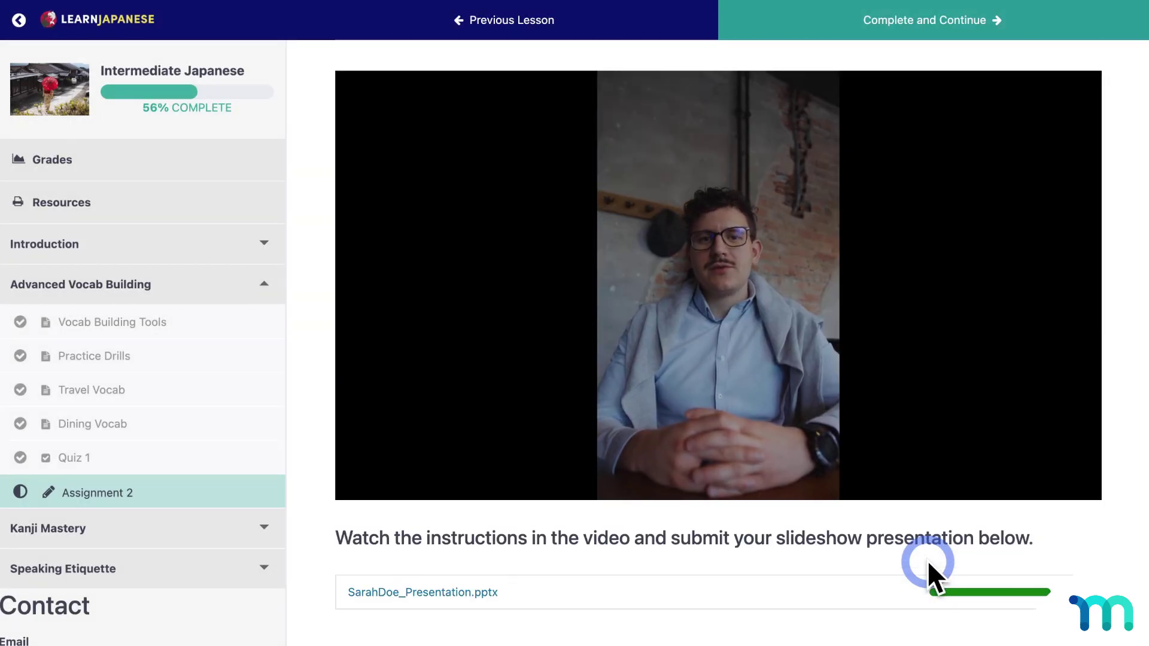
{"action": "scroll", "coordinate": [927, 560], "scroll_direction": "down", "scroll_amount": 2}
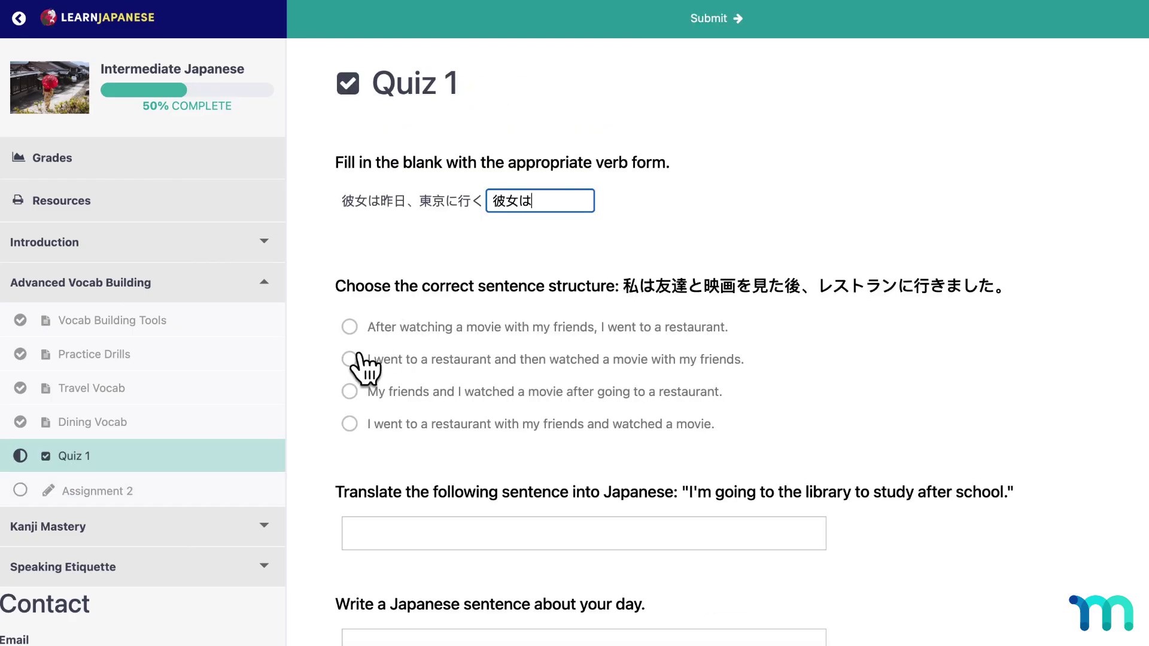
Answer the sentence structure question in Quiz 1 with "I went to a restaurant and then watched a movie with my friends.".
{"action": "left_click", "coordinate": [350, 360]}
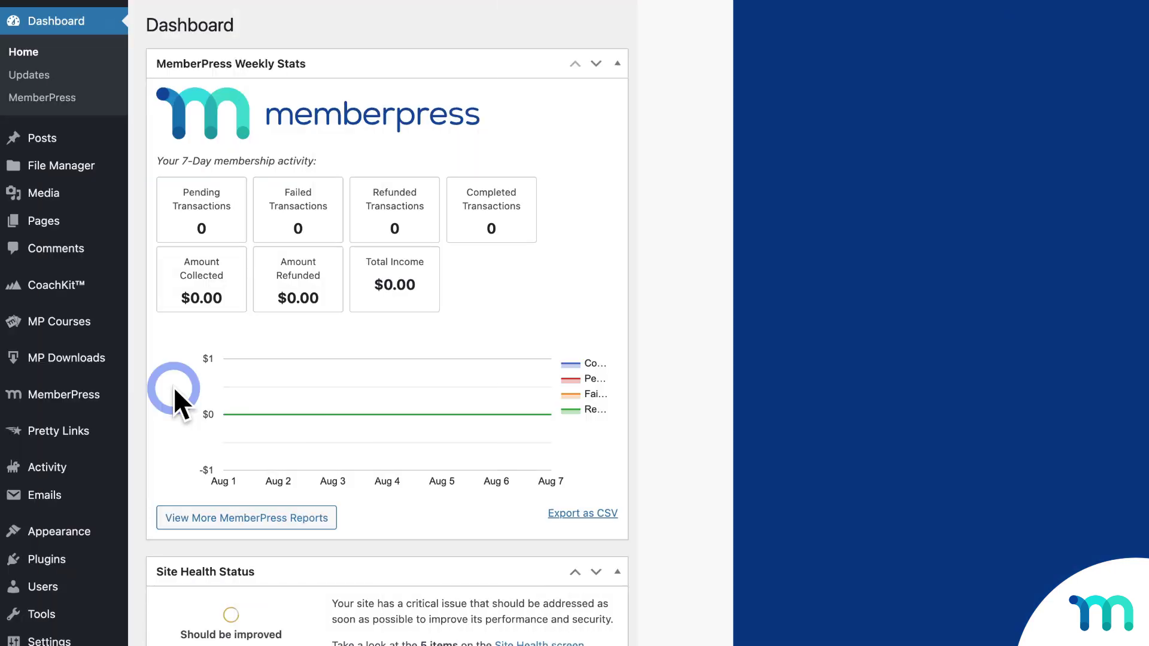
Open the MemberPress add-ons list and check the status of the Courses, Course Assignments, Course Gradebook and Course Quizzes add-ons.
{"action": "mouse_move", "coordinate": [42, 404]}
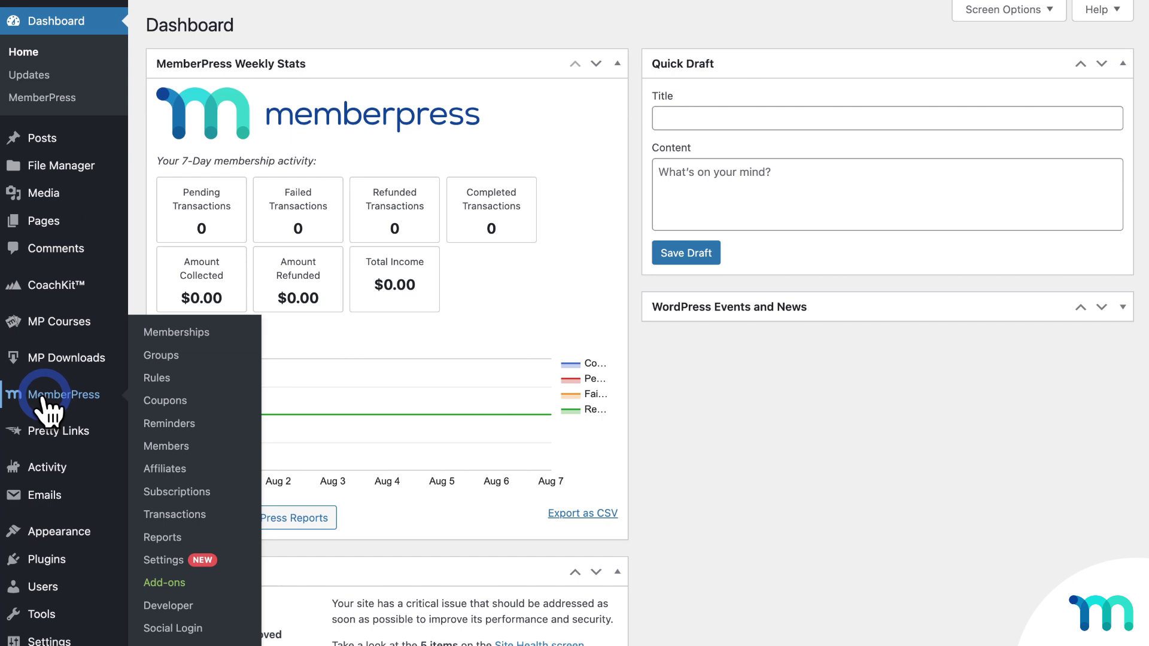
{"action": "left_click", "coordinate": [181, 584]}
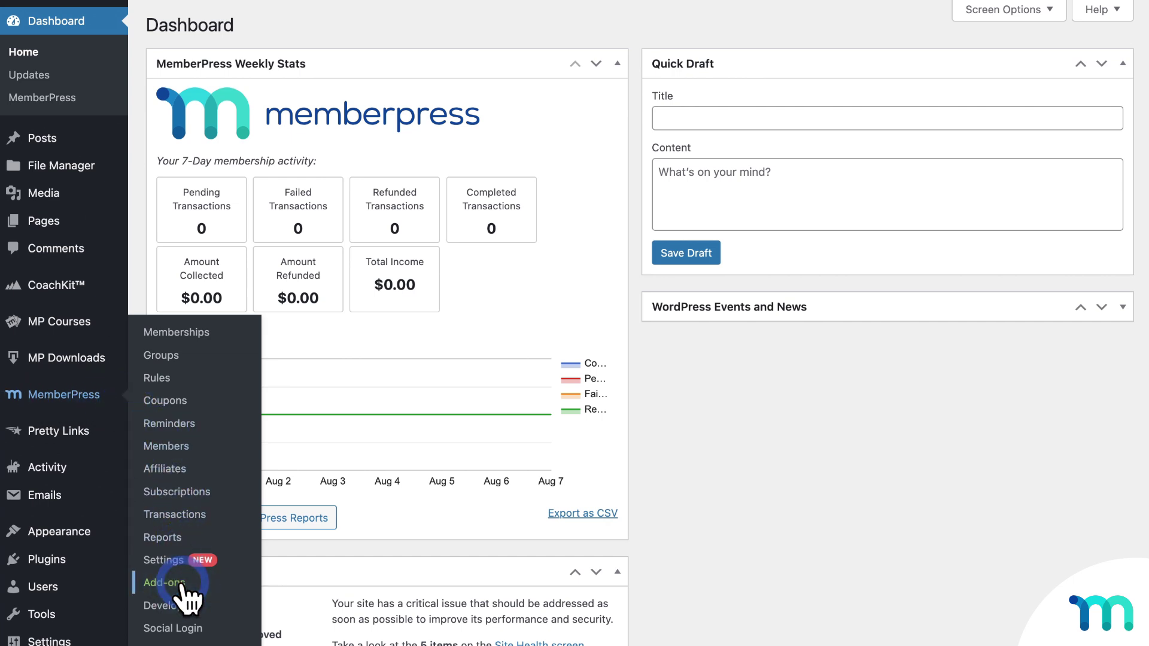
{"action": "scroll", "coordinate": [333, 469], "scroll_direction": "down", "scroll_amount": 12}
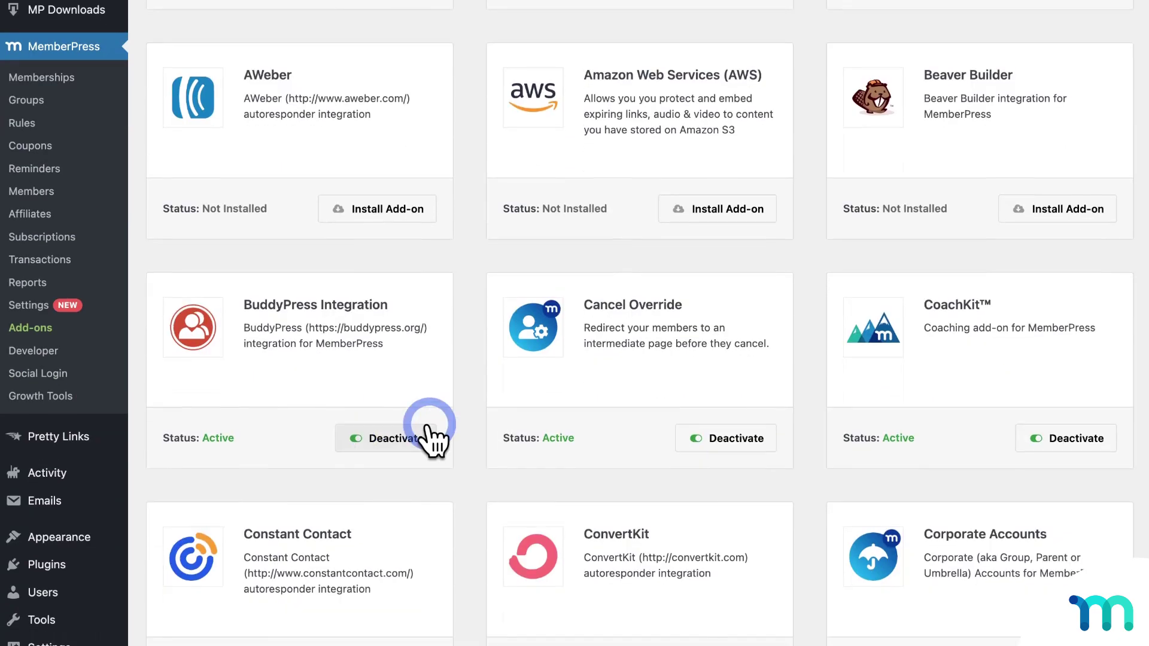
{"action": "scroll", "coordinate": [476, 399], "scroll_direction": "down", "scroll_amount": 3}
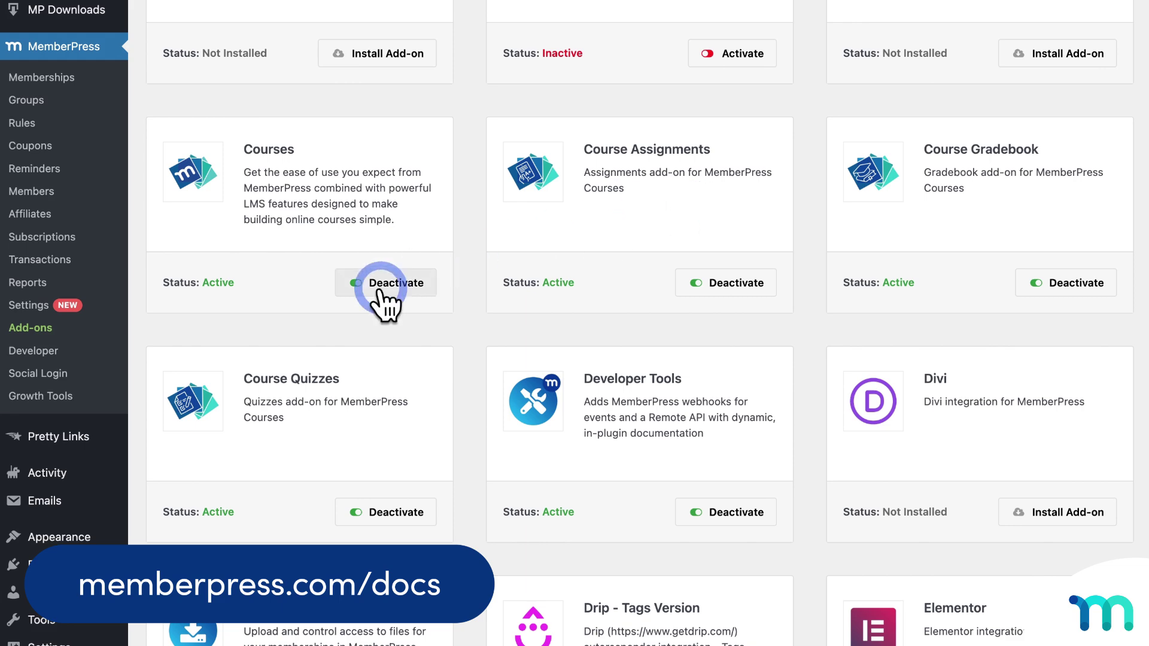
{"action": "scroll", "coordinate": [310, 324], "scroll_direction": "up", "scroll_amount": 3}
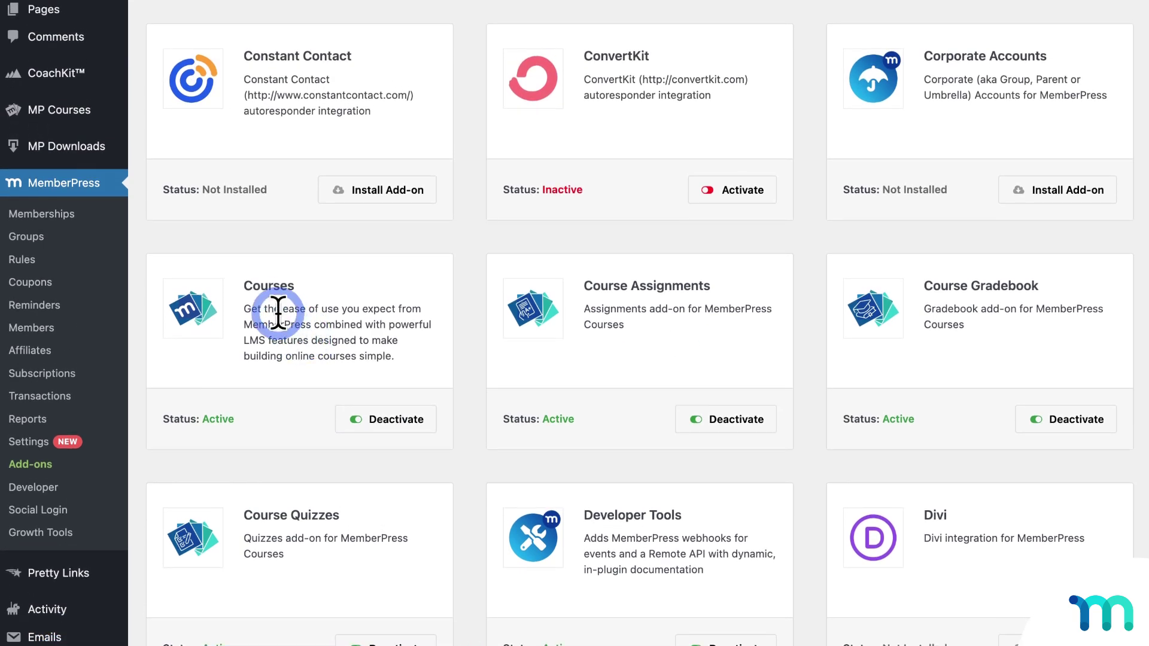
Open the assignments list of MP Courses and create a new assignment.
{"action": "mouse_move", "coordinate": [72, 123]}
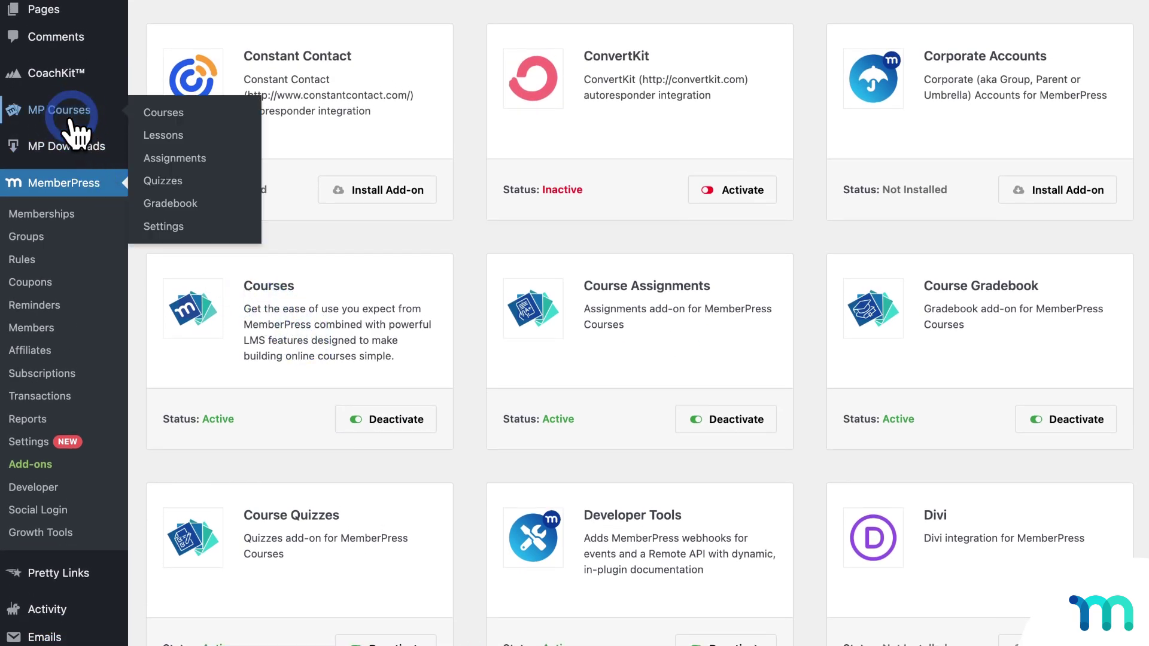
{"action": "left_click", "coordinate": [70, 119]}
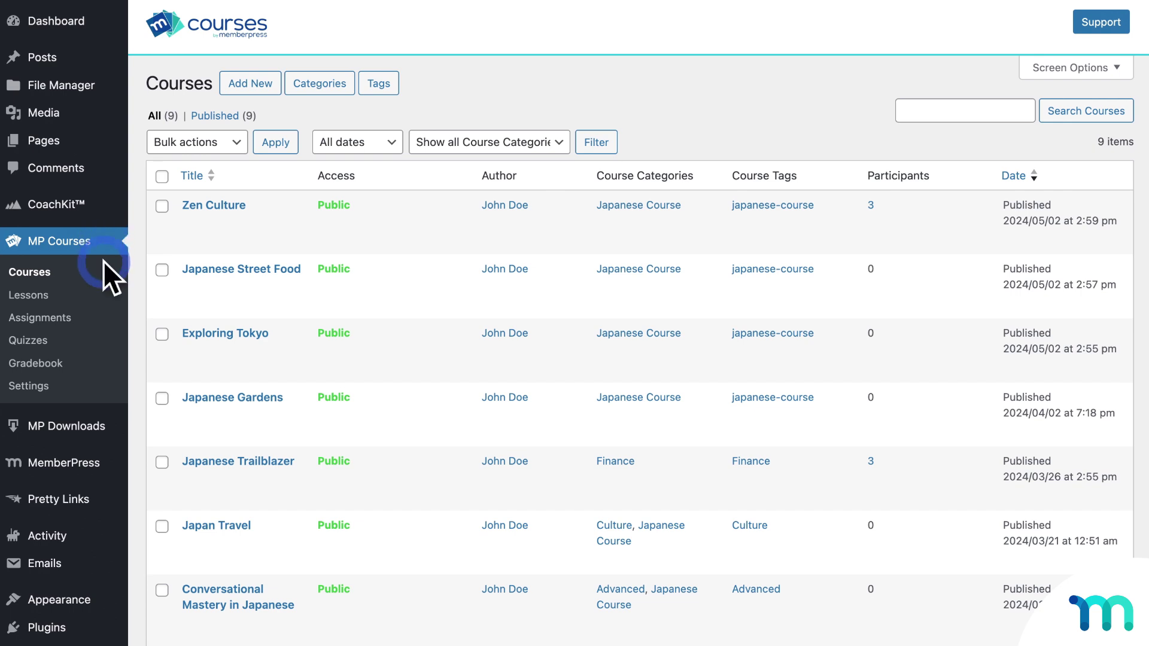
{"action": "left_click", "coordinate": [66, 321]}
{"action": "left_click", "coordinate": [60, 319]}
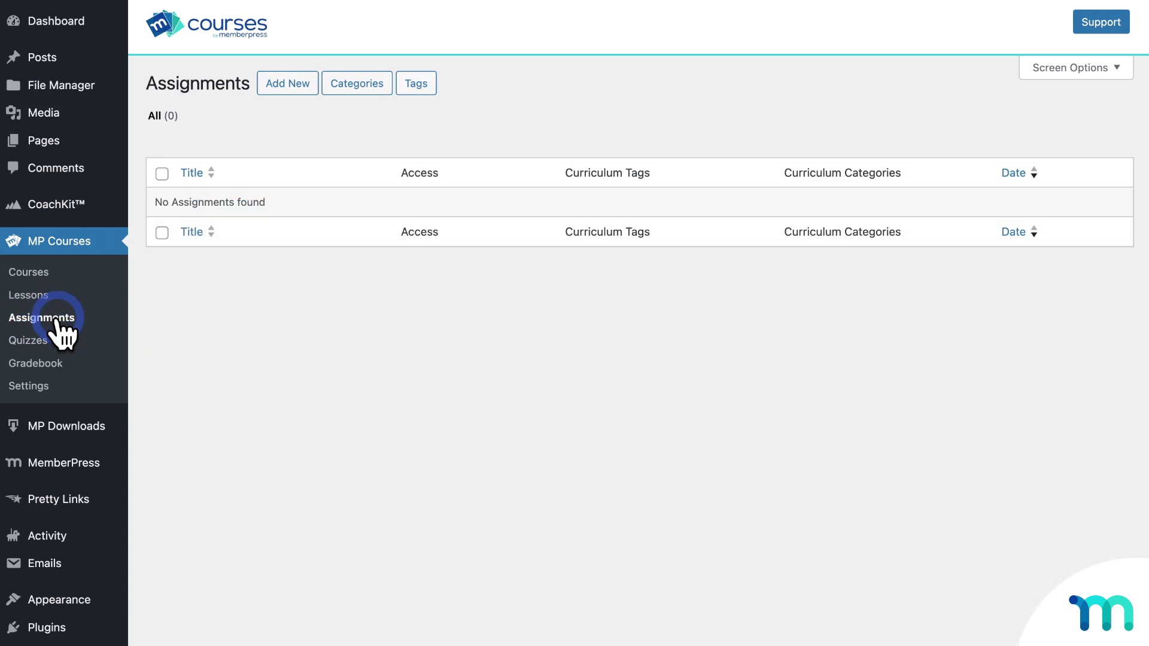
{"action": "left_click", "coordinate": [308, 90]}
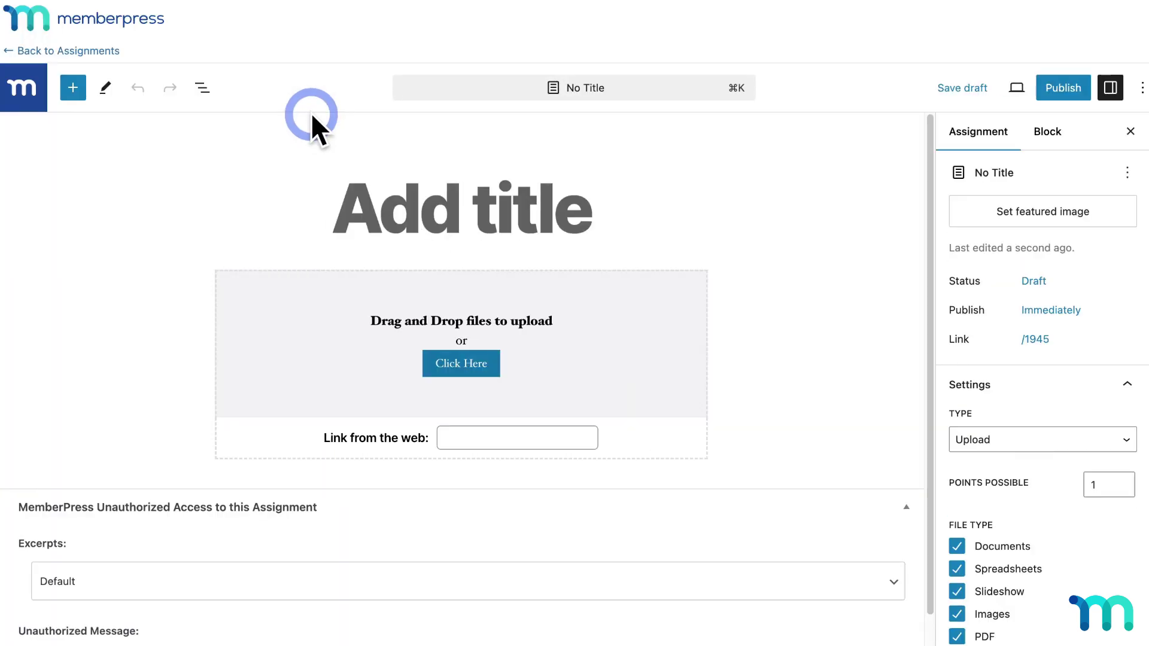
Title the new assignment "Assignment 2".
{"action": "type", "text": "A"}
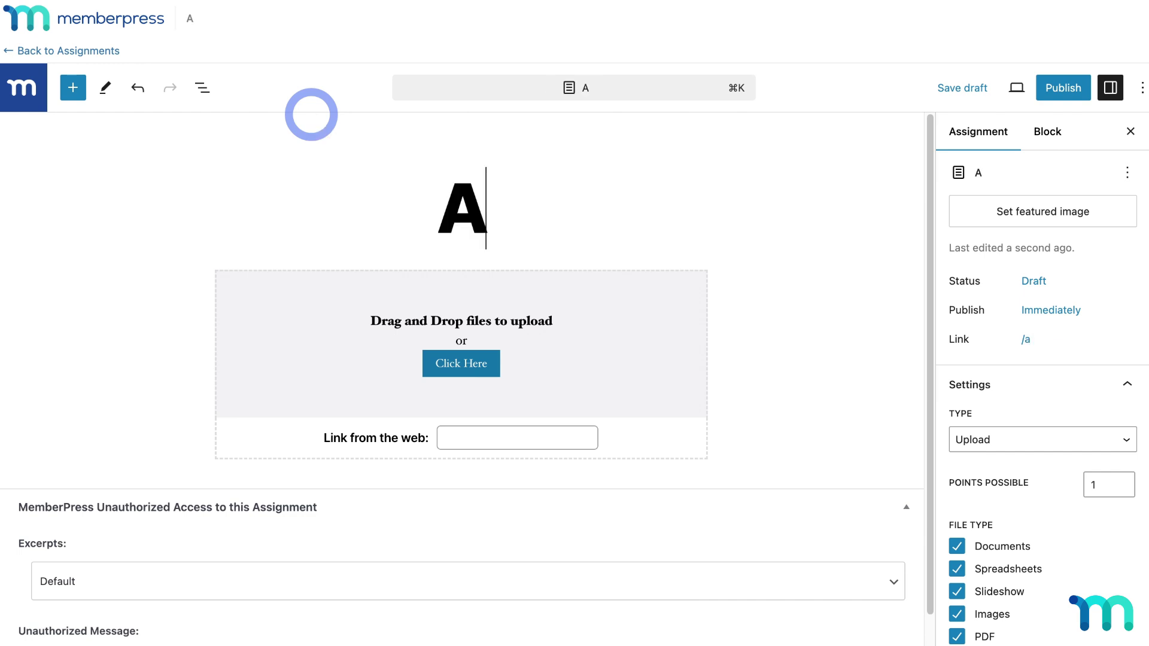
{"action": "type", "text": "ssignment"}
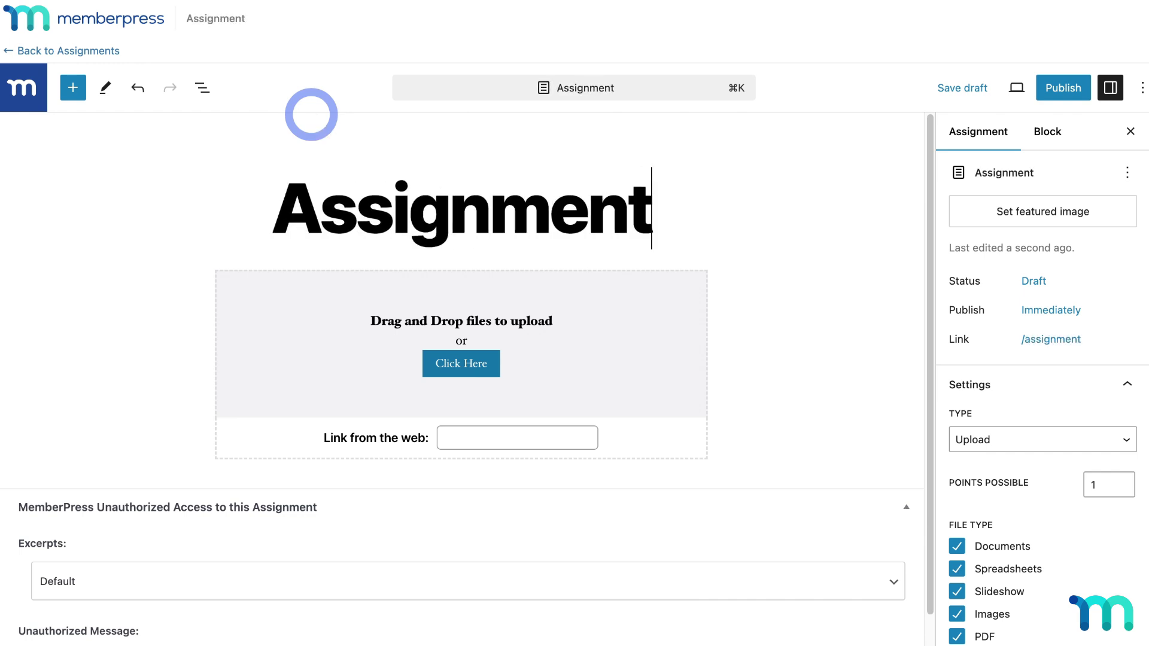
{"action": "type", "text": " 1"}
{"action": "key", "text": "BackSpace"}
{"action": "type", "text": "2"}
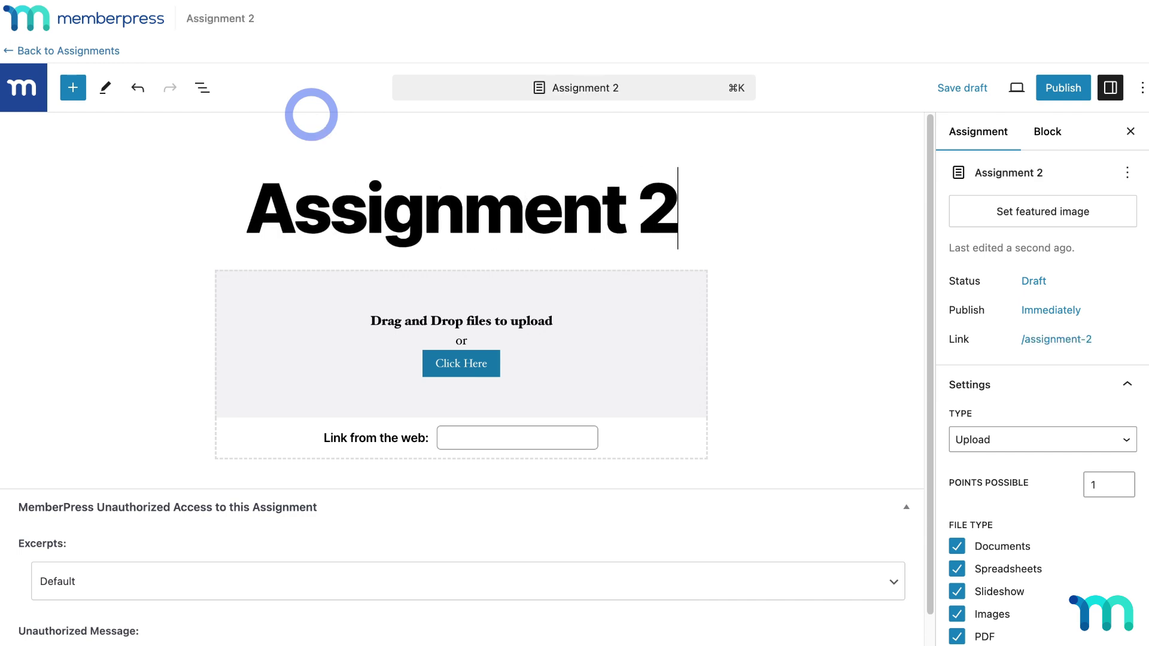
Replace the assignment title with "Intro Vocab".
{"action": "key", "text": "super+a"}
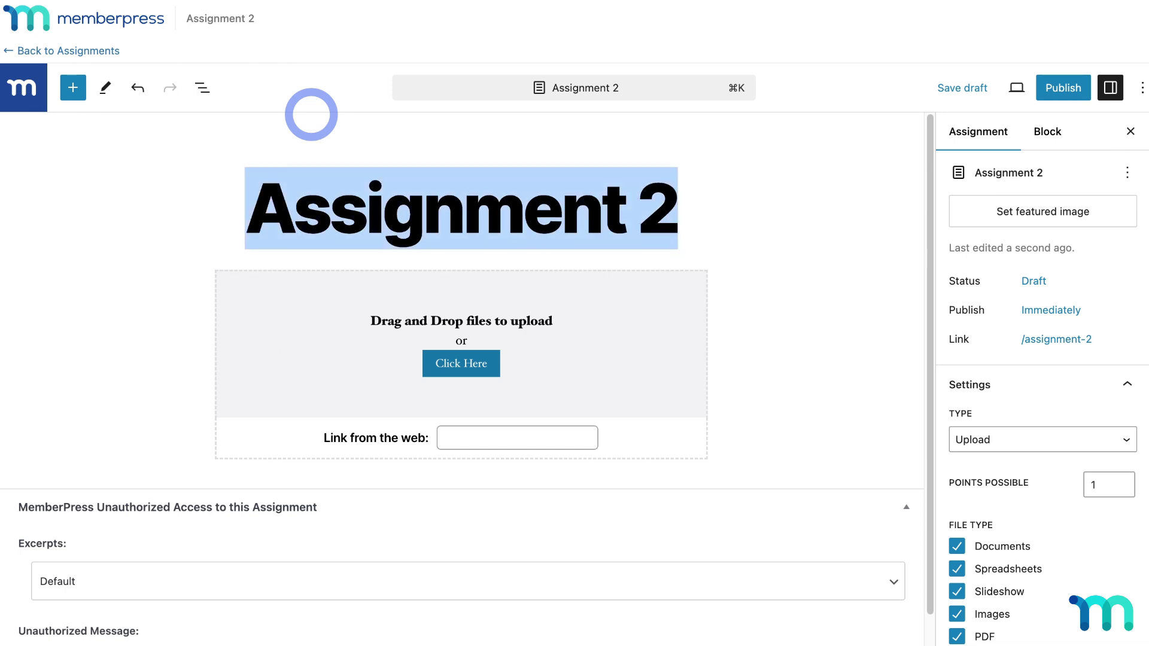
{"action": "key", "text": "BackSpace"}
{"action": "type", "text": "Intro Vocab"}
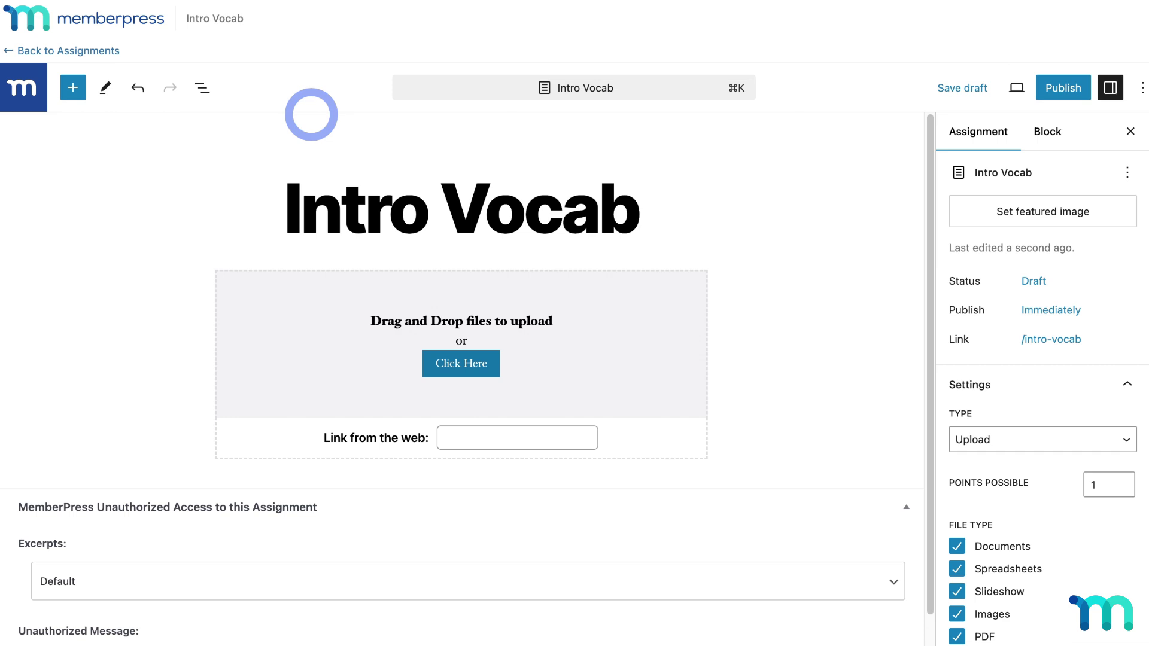
Change the assignment title to "Assignment 1".
{"action": "key", "text": "super+a"}
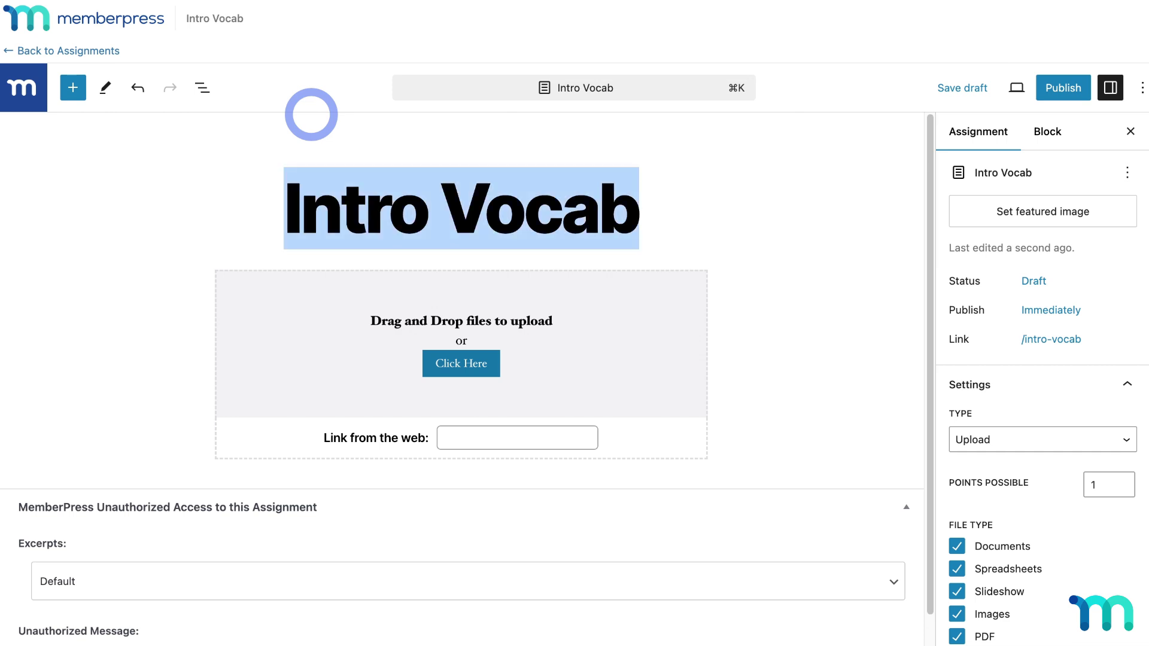
{"action": "type", "text": "Assignment 1"}
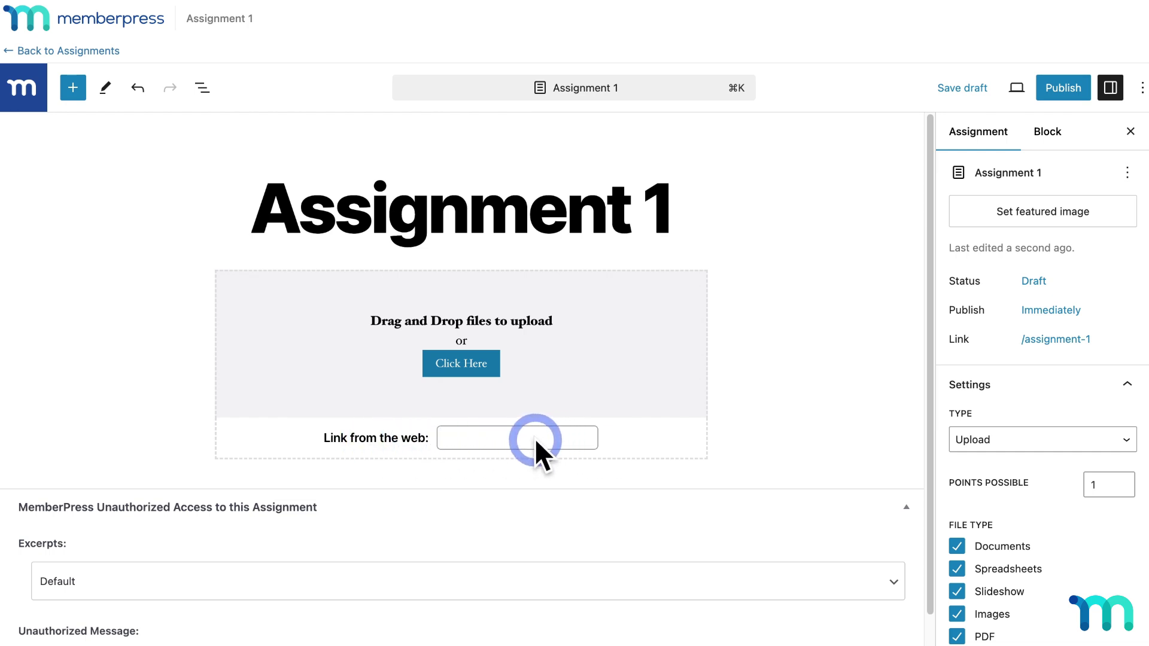
Add a paragraph below the assignment title reading "Read the Japanese Culture Ebook in the resources section of the course".
{"action": "left_click", "coordinate": [705, 215]}
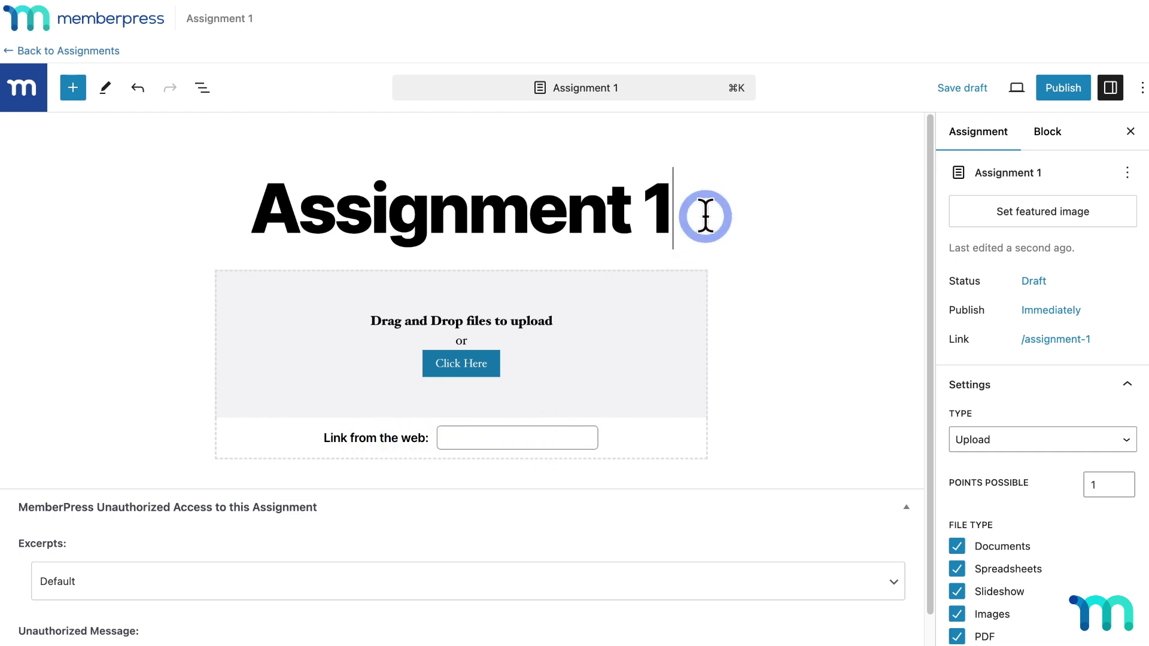
{"action": "key", "text": "Return"}
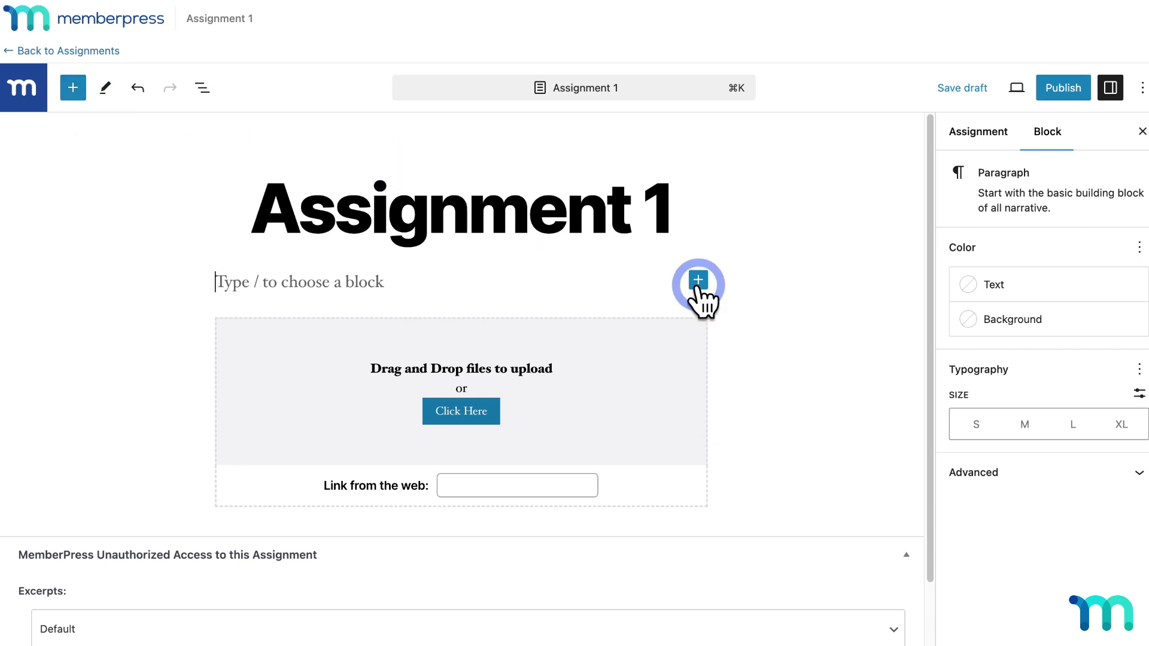
{"action": "left_click", "coordinate": [697, 281]}
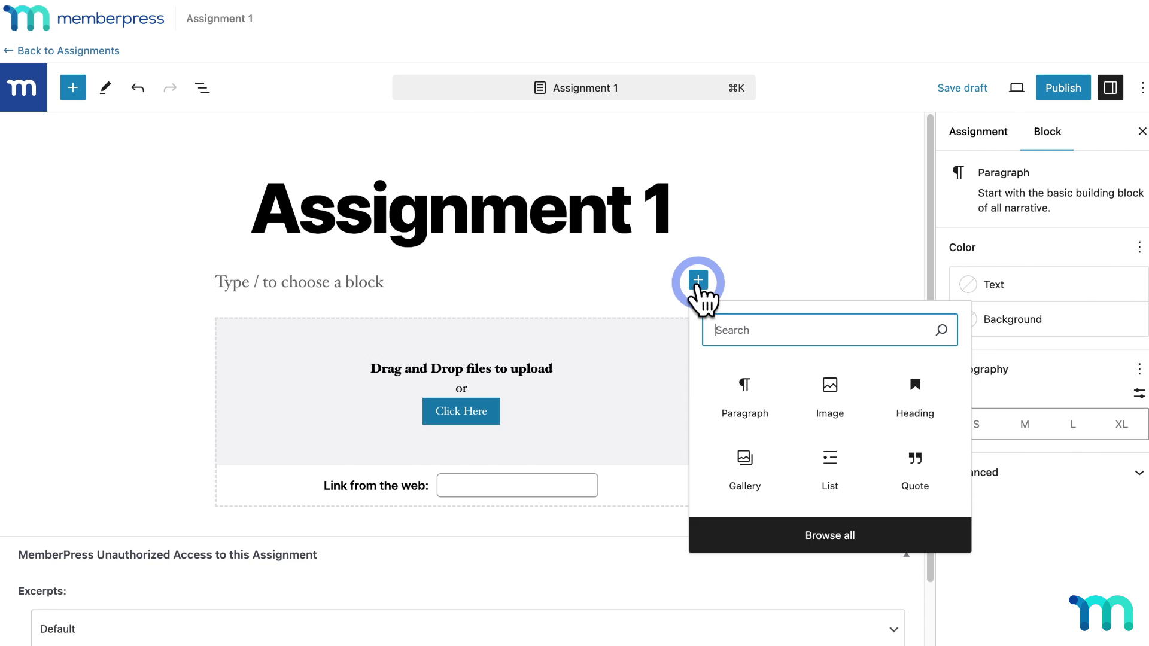
{"action": "left_click", "coordinate": [596, 286]}
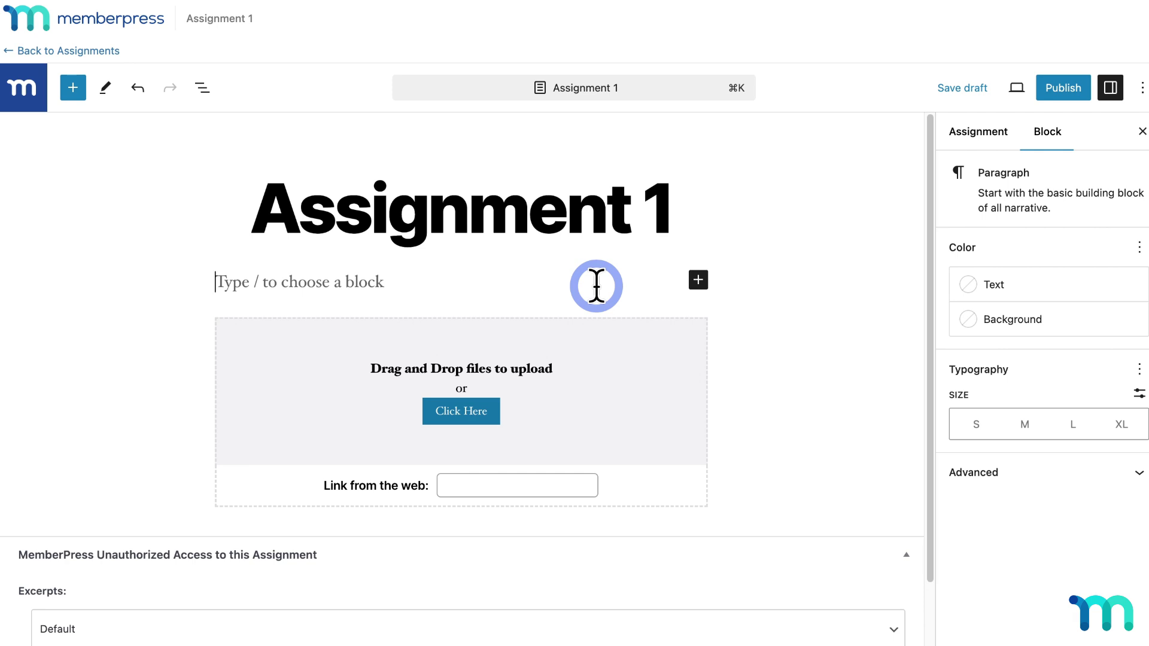
{"action": "type", "text": "Read t"}
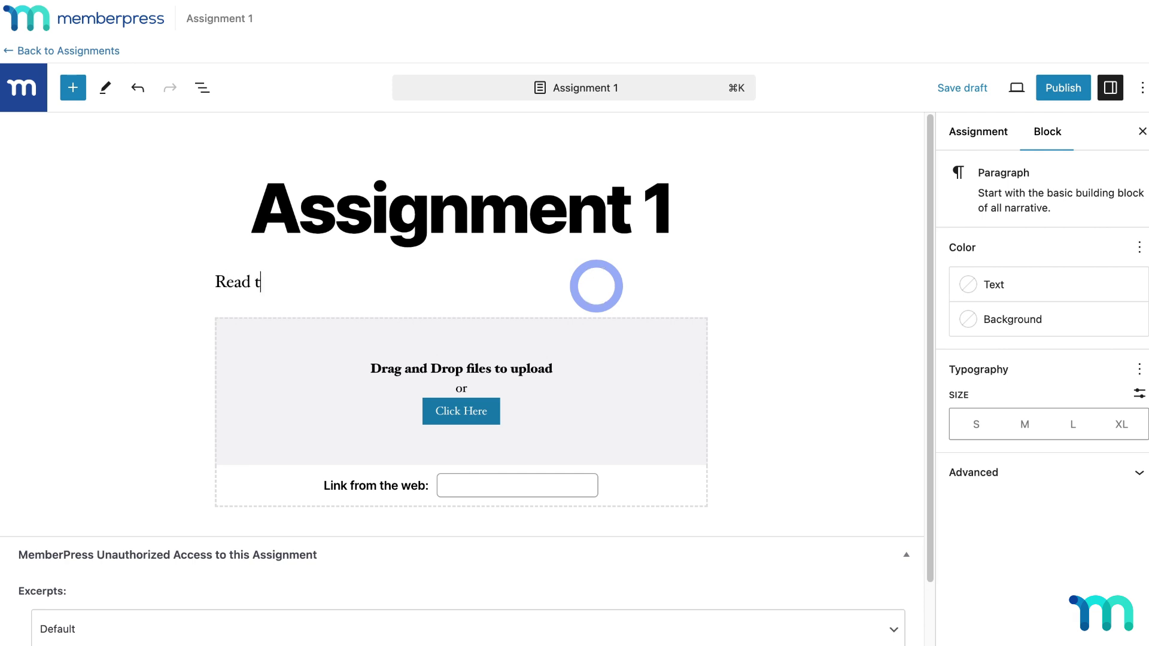
{"action": "type", "text": "he Japanese Cultu"}
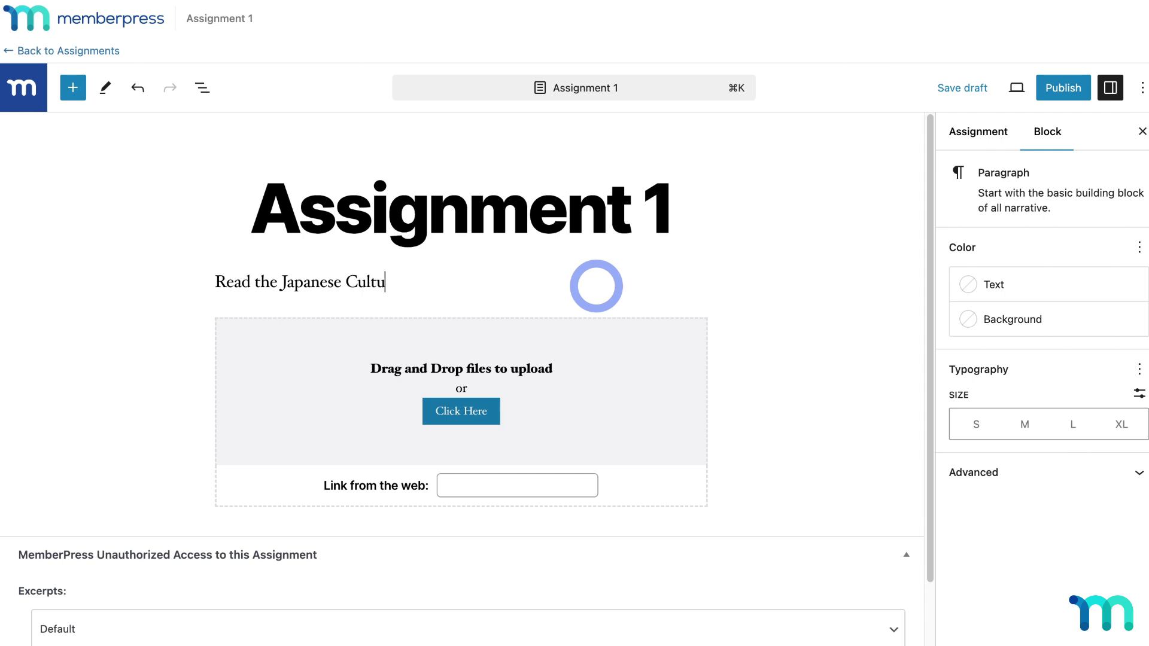
{"action": "type", "text": "re Ebook in the resources"}
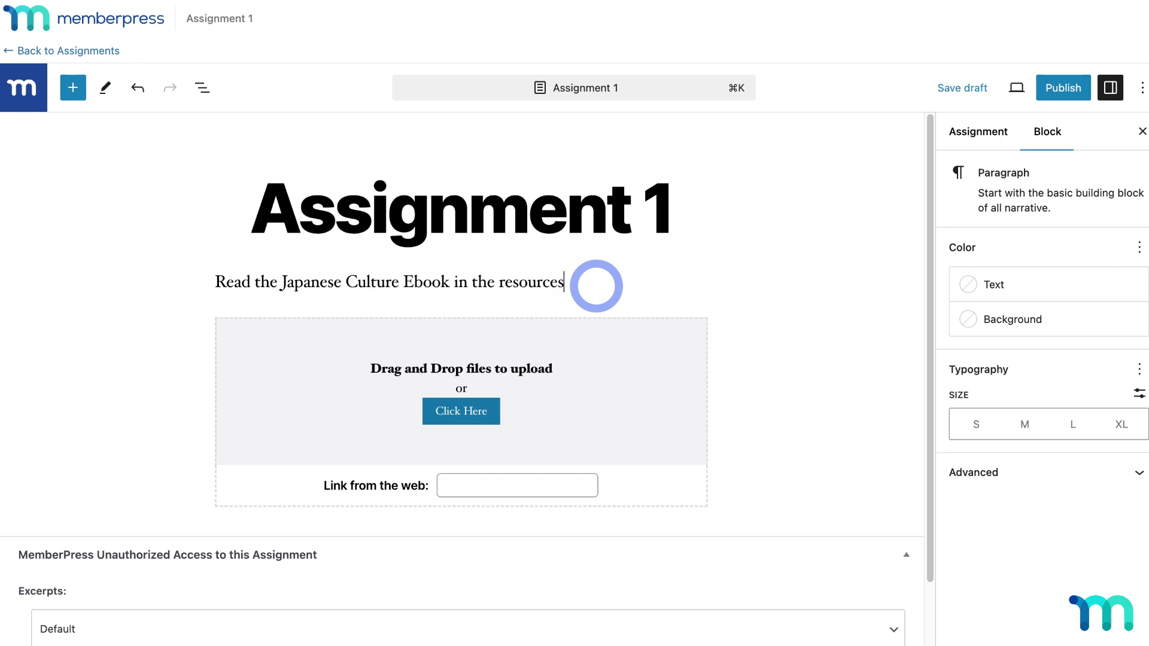
{"action": "type", "text": " section of the course"}
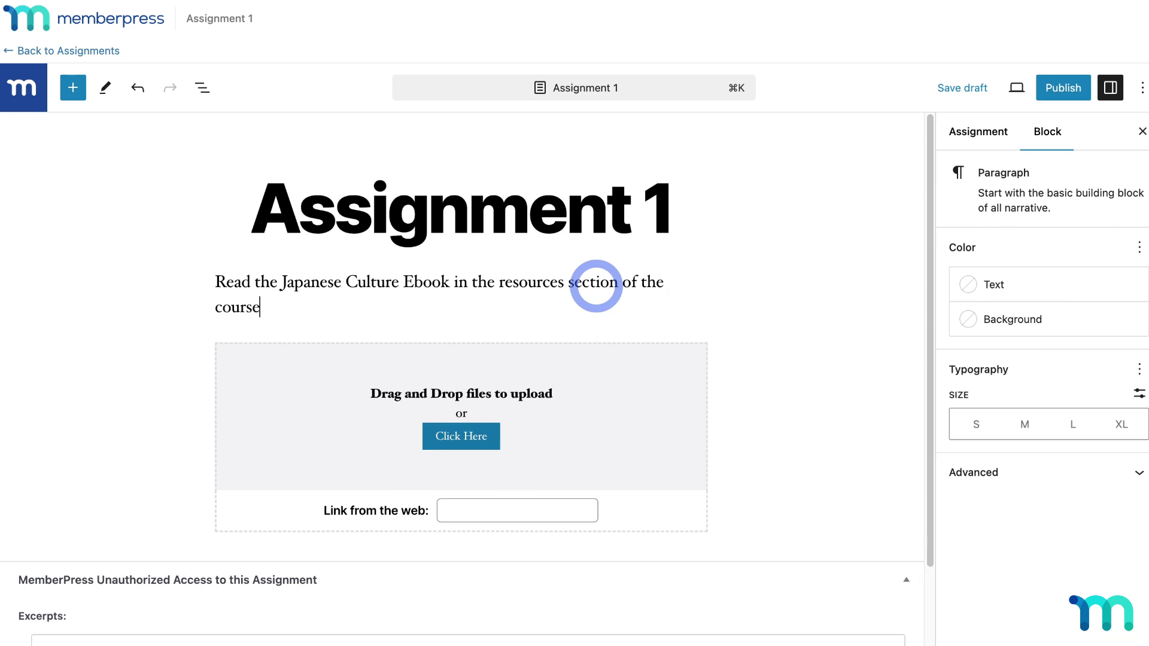
Continue the paragraph with "and read the assignment instructions on the last page. Then, upload or link your slideshow presentation here and submit it.".
{"action": "type", "text": " and read the a"}
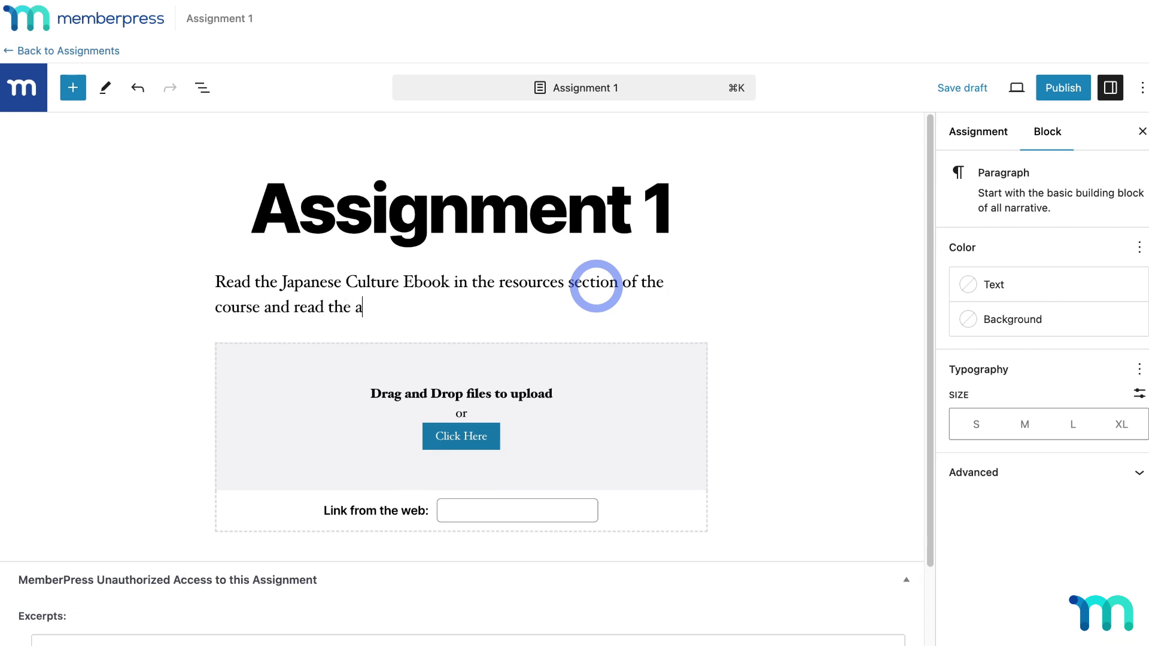
{"action": "type", "text": "ssignment instruc"}
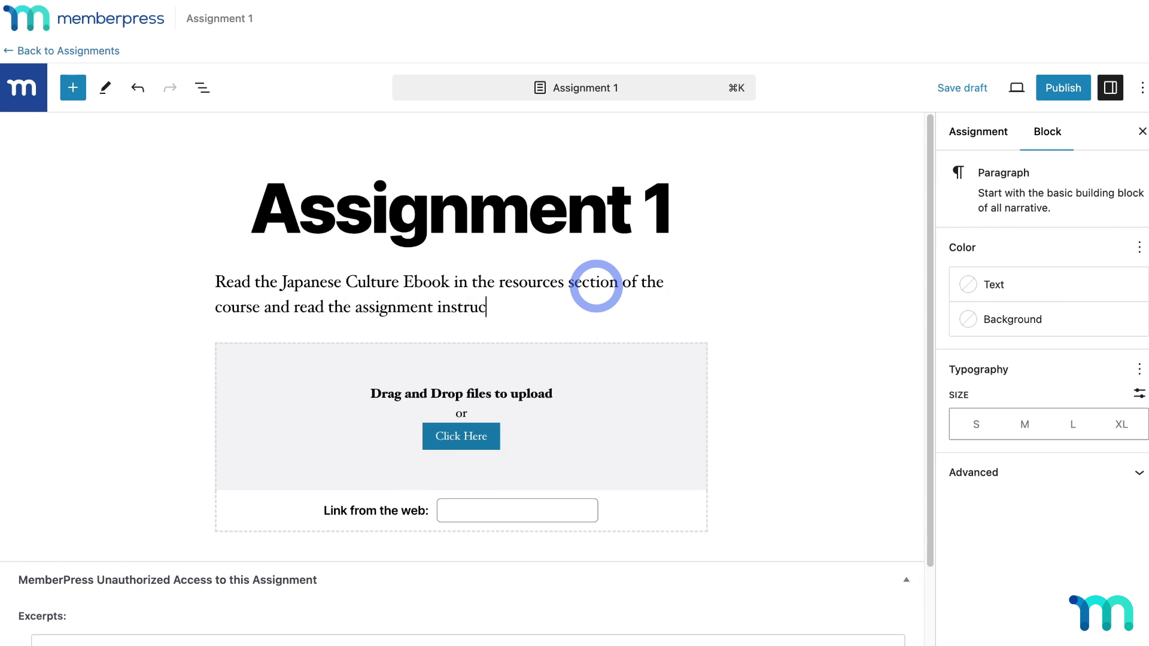
{"action": "type", "text": "tions on the last pa"}
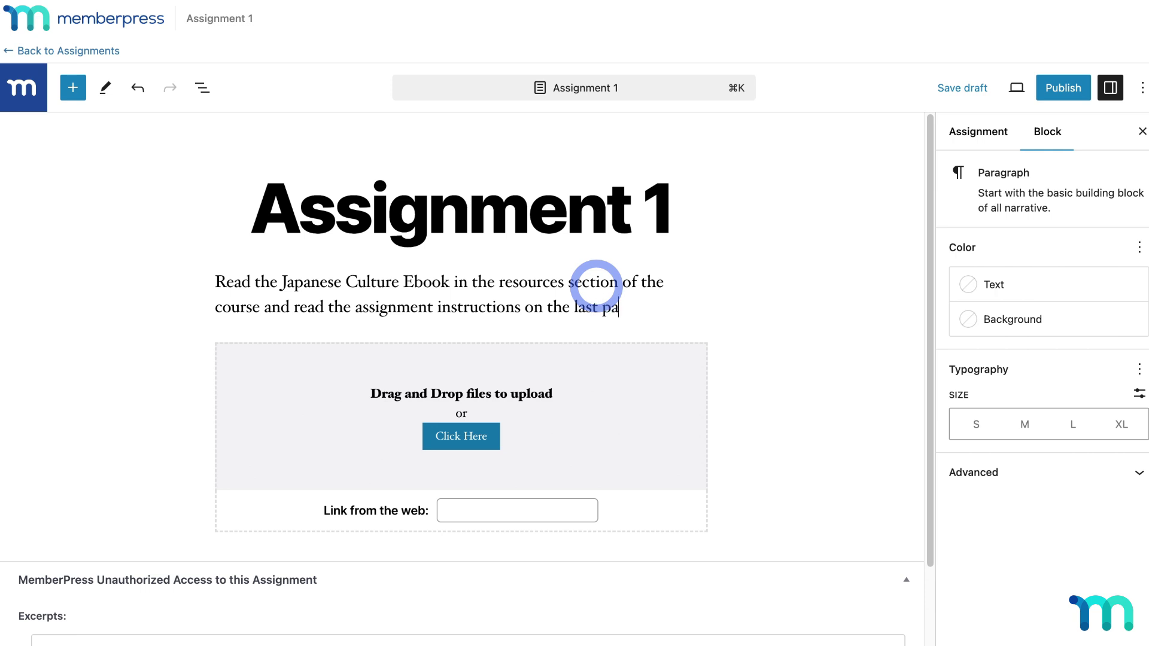
{"action": "type", "text": "ge. Then, uploa"}
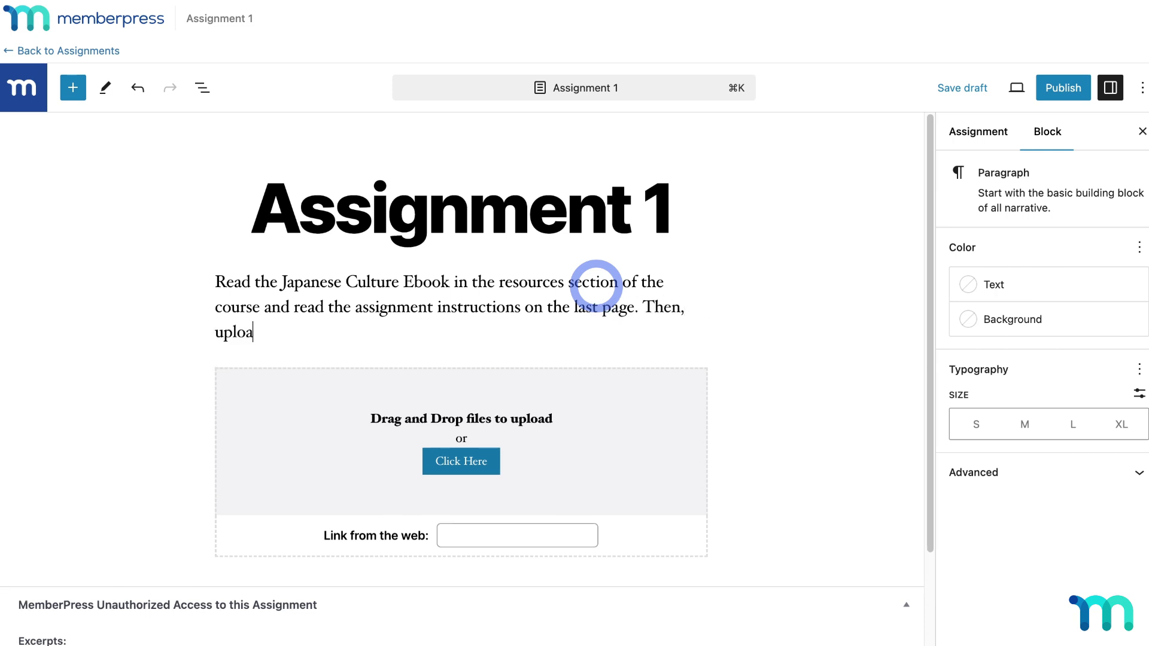
{"action": "type", "text": "d or link your"}
{"action": "type", "text": "slid"}
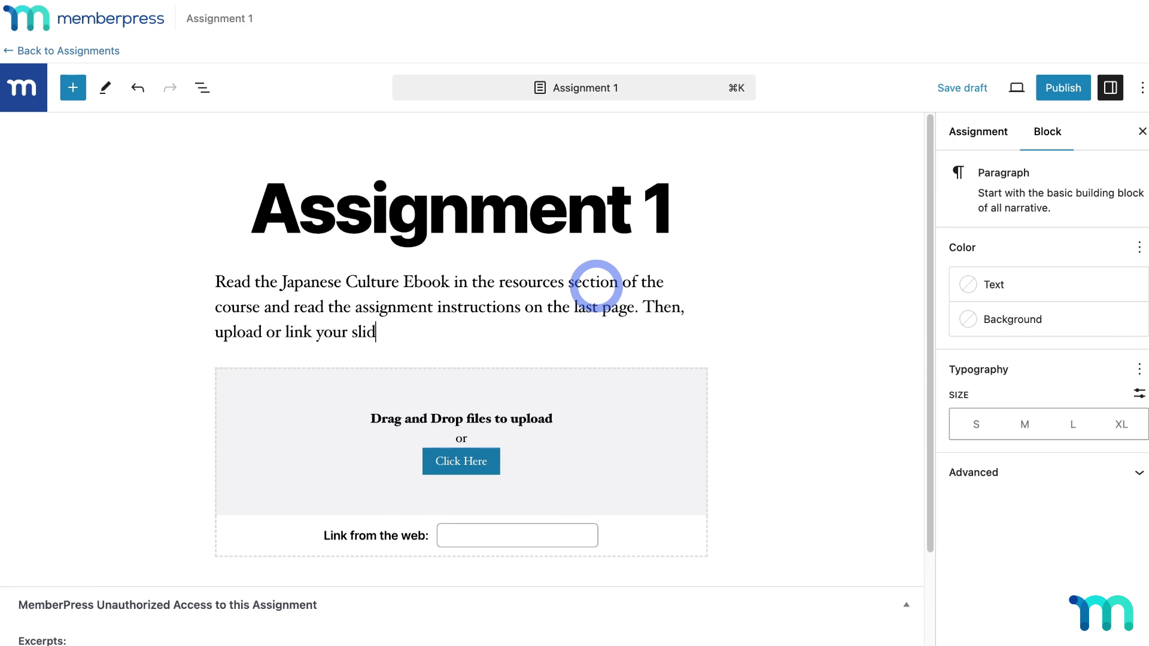
{"action": "type", "text": "eshow presentation here and submit it."}
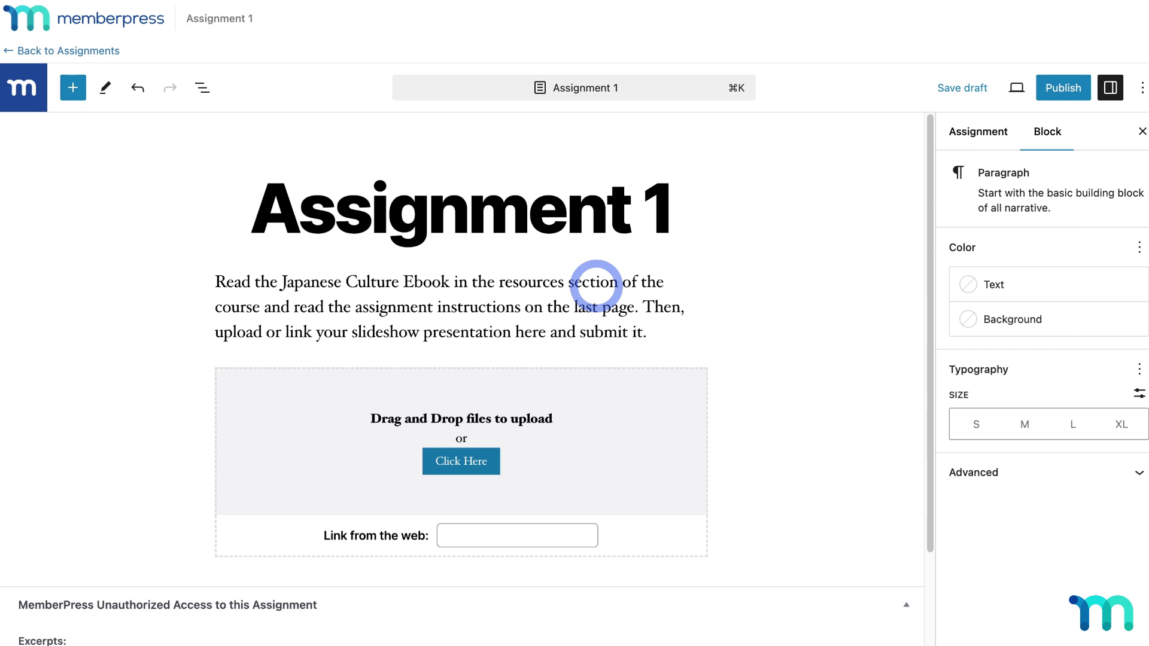
{"action": "left_click", "coordinate": [862, 377]}
{"action": "scroll", "coordinate": [862, 379], "scroll_direction": "down", "scroll_amount": 2}
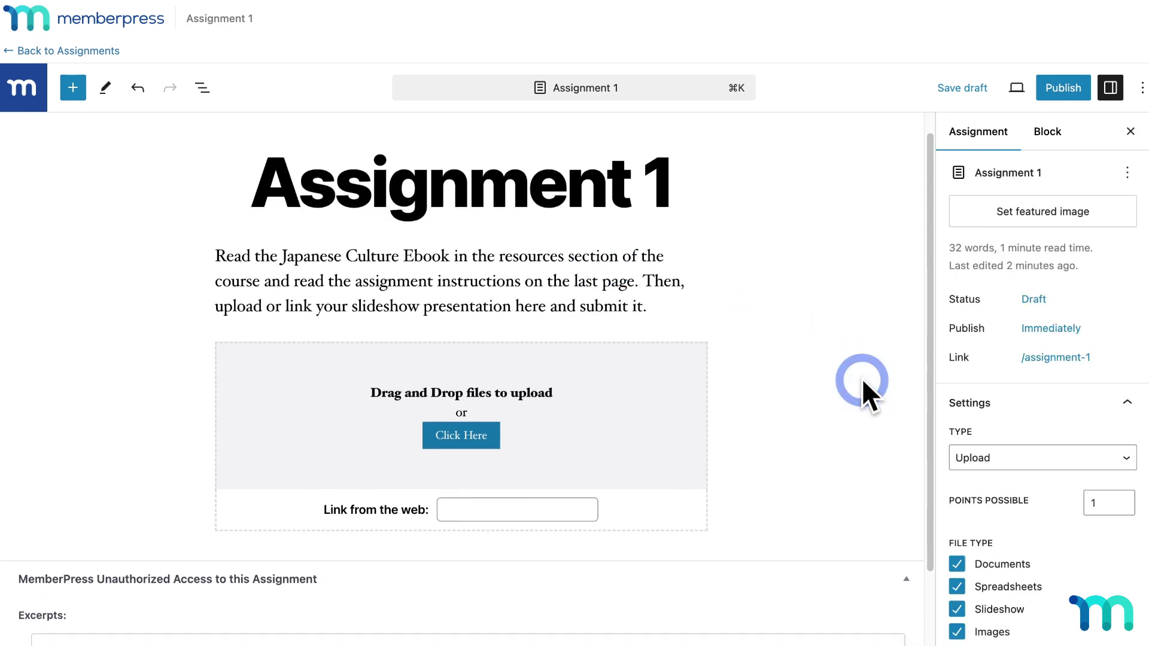
{"action": "scroll", "coordinate": [862, 378], "scroll_direction": "up", "scroll_amount": 1}
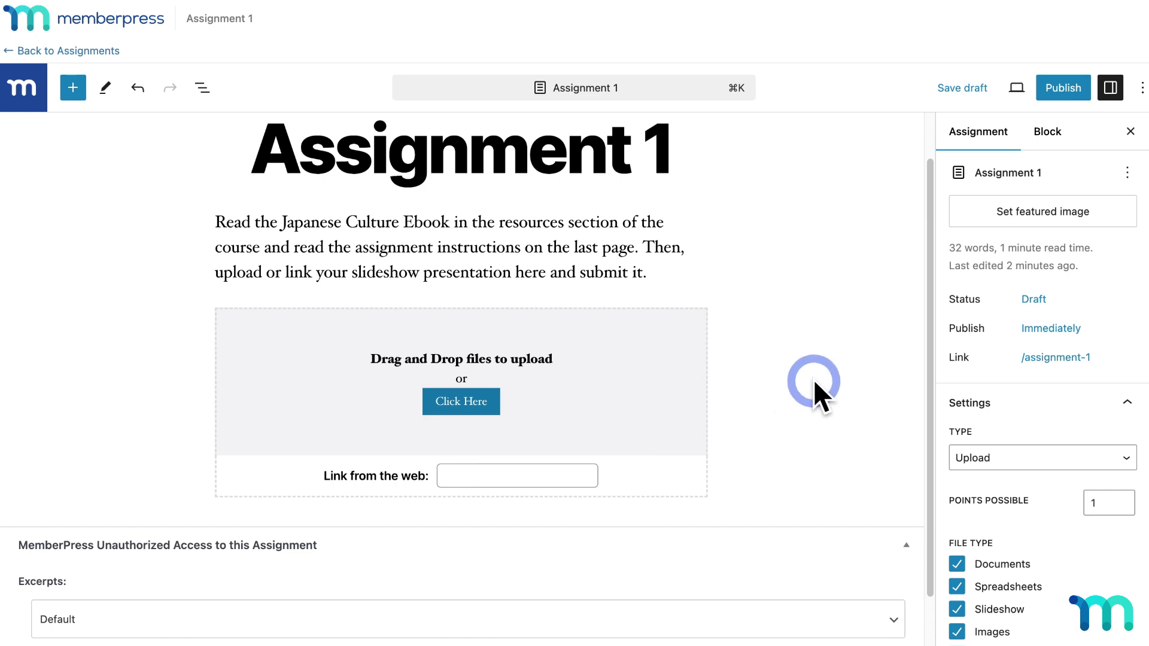
{"action": "scroll", "coordinate": [820, 378], "scroll_direction": "down", "scroll_amount": 3}
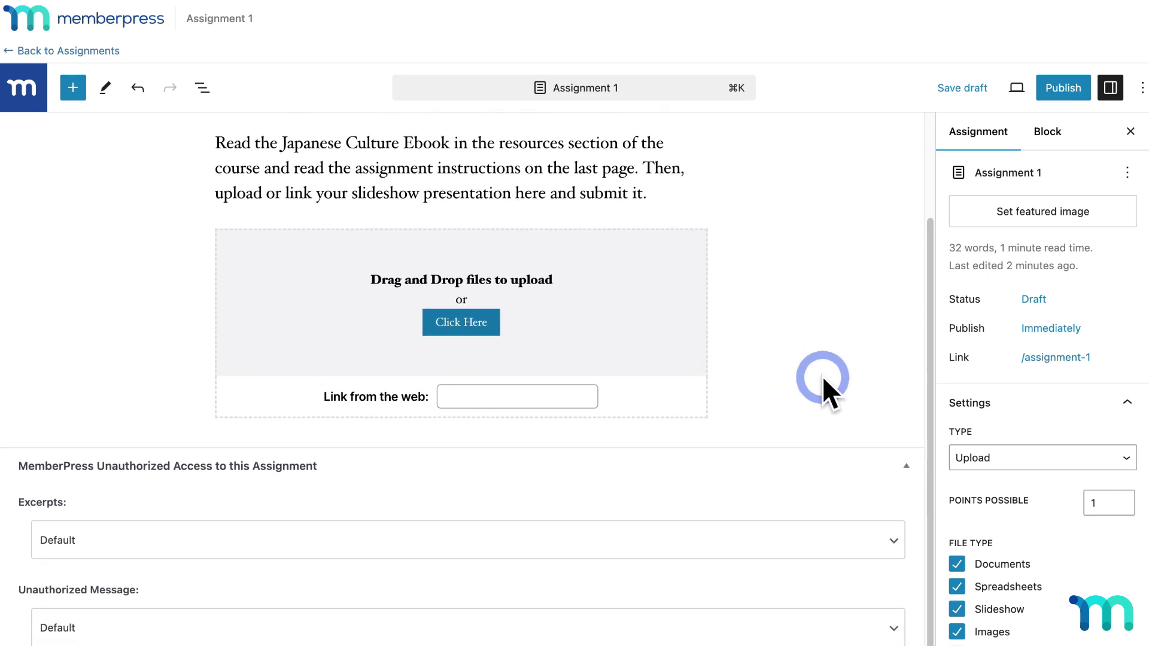
{"action": "scroll", "coordinate": [821, 374], "scroll_direction": "up", "scroll_amount": 1}
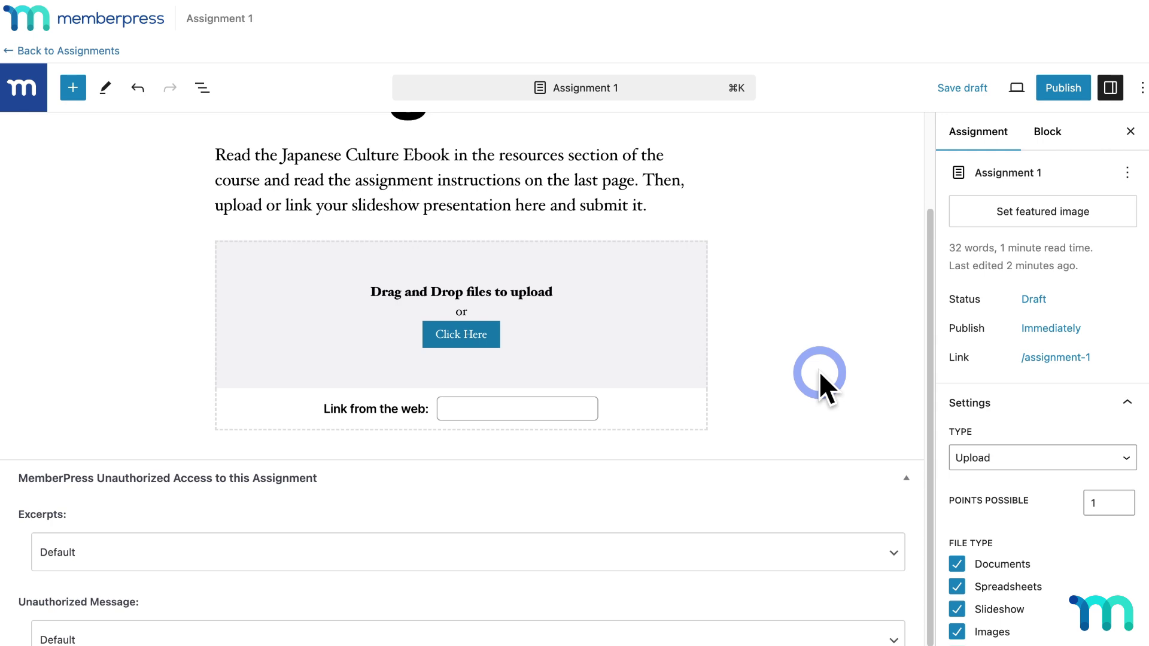
{"action": "scroll", "coordinate": [819, 371], "scroll_direction": "up", "scroll_amount": 3}
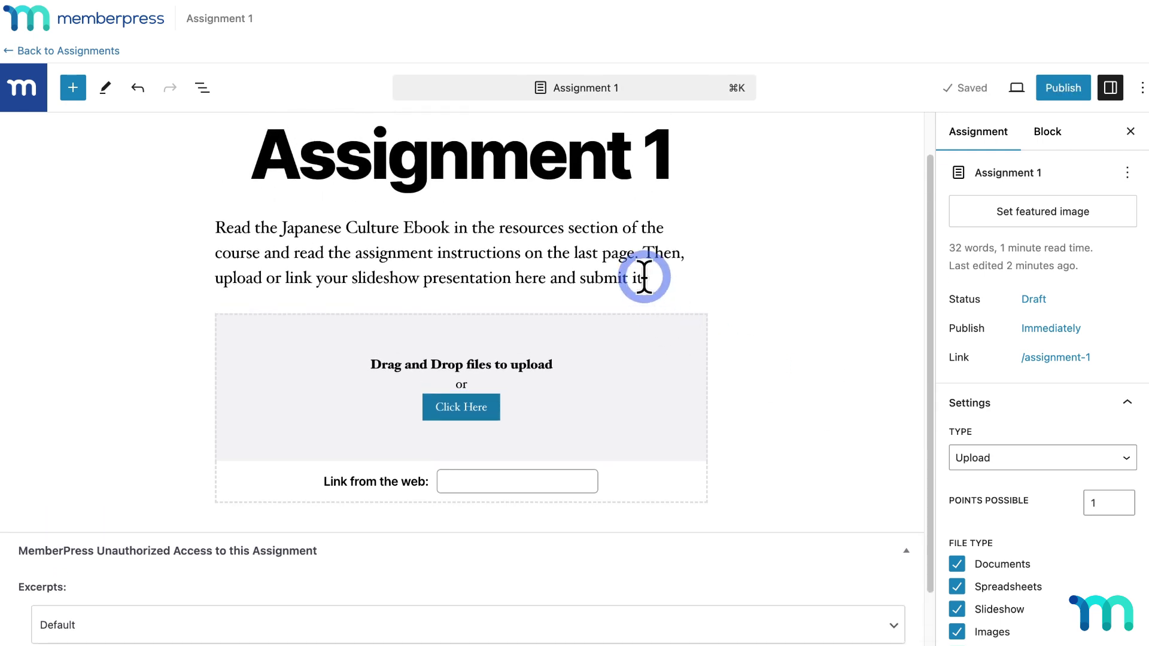
Copy the instructions paragraph and replace it with "Please upload your audio file to Dropbox or Google Drive, and paste the URL for it below.".
{"action": "left_click_drag", "start_coordinate": [644, 278], "coordinate": [238, 238]}
{"action": "key", "text": "super+c"}
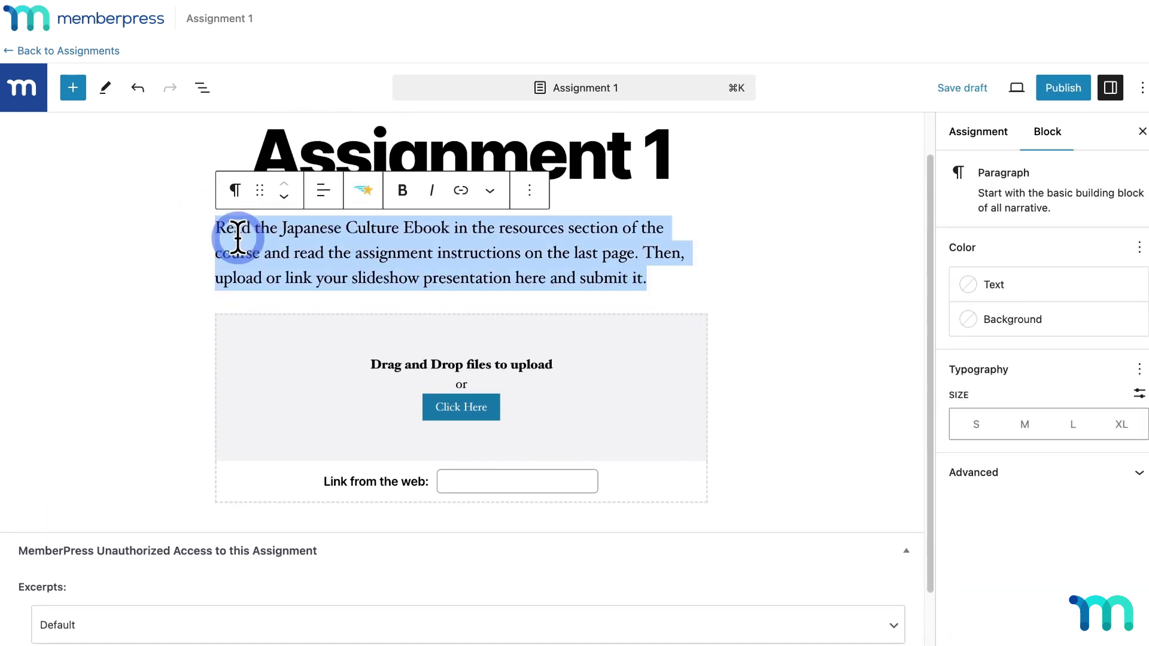
{"action": "scroll", "coordinate": [634, 324], "scroll_direction": "up", "scroll_amount": 2}
{"action": "type", "text": "Pleas"}
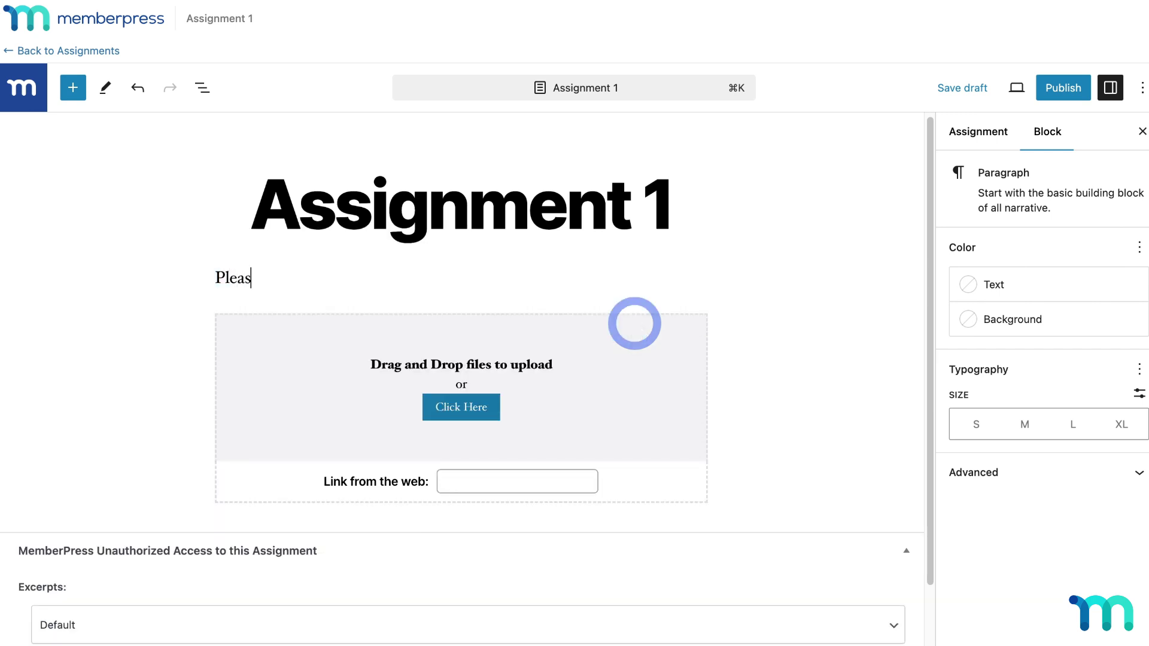
{"action": "type", "text": "e upload your audio fi"}
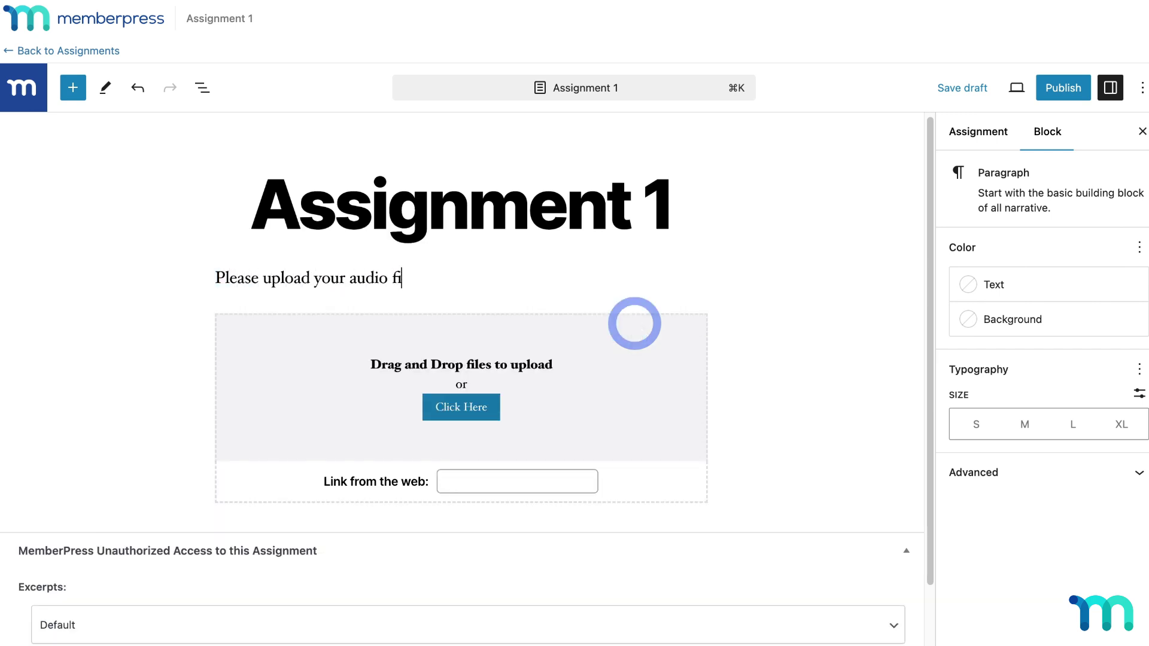
{"action": "type", "text": "le to Dropbox"}
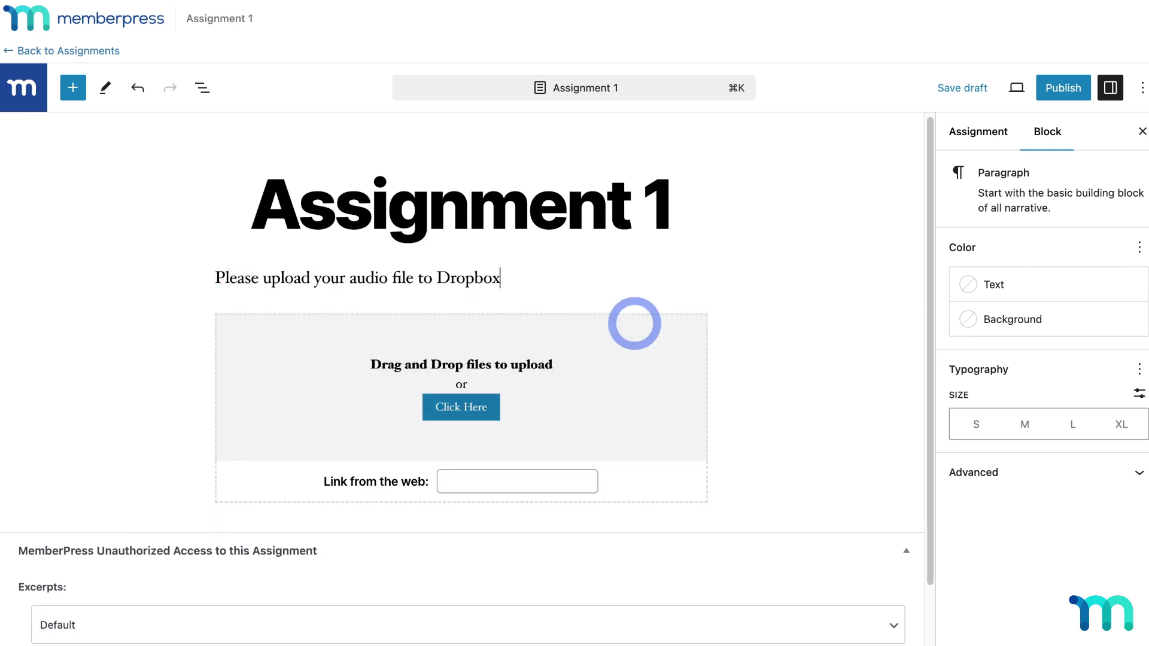
{"action": "type", "text": " or Google Dri"}
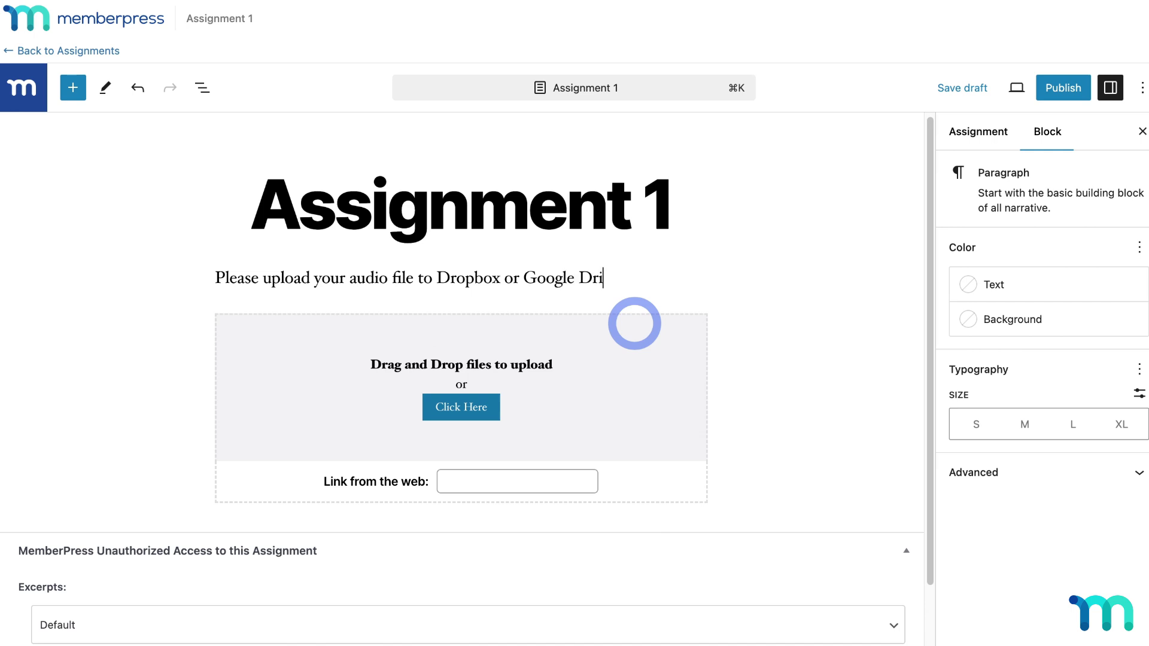
{"action": "type", "text": "ve, and paste the URL"}
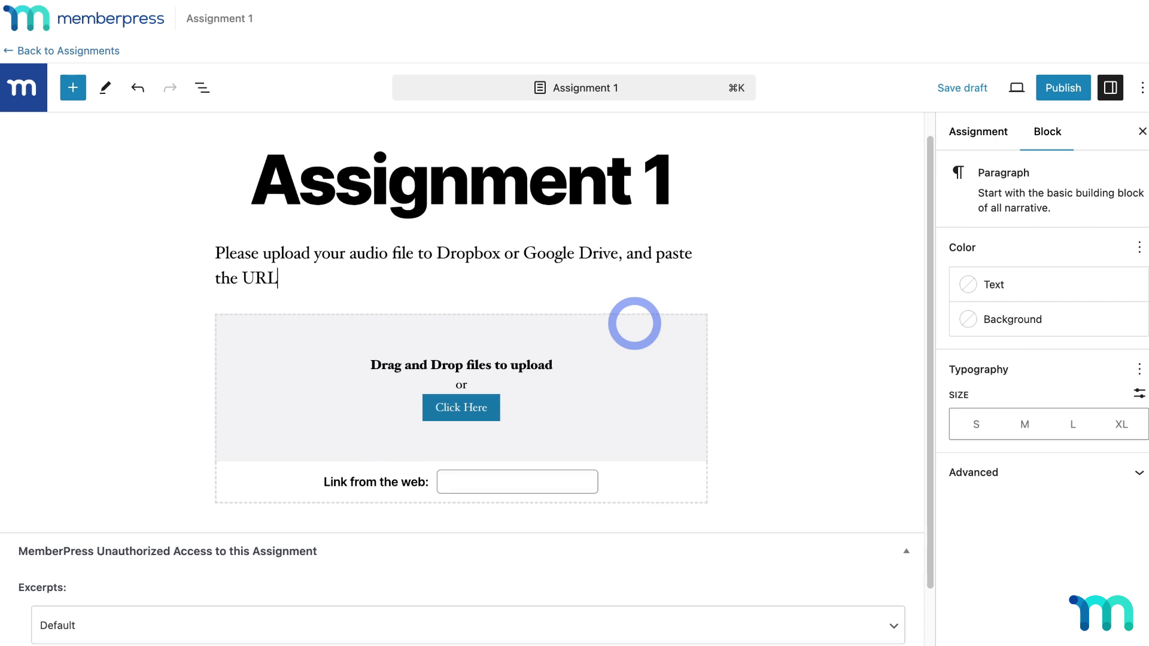
{"action": "type", "text": " for it below."}
Replace the audio upload paragraph with the copied Japanese Culture Ebook instructions and deselect the block.
{"action": "key", "text": "super+a"}
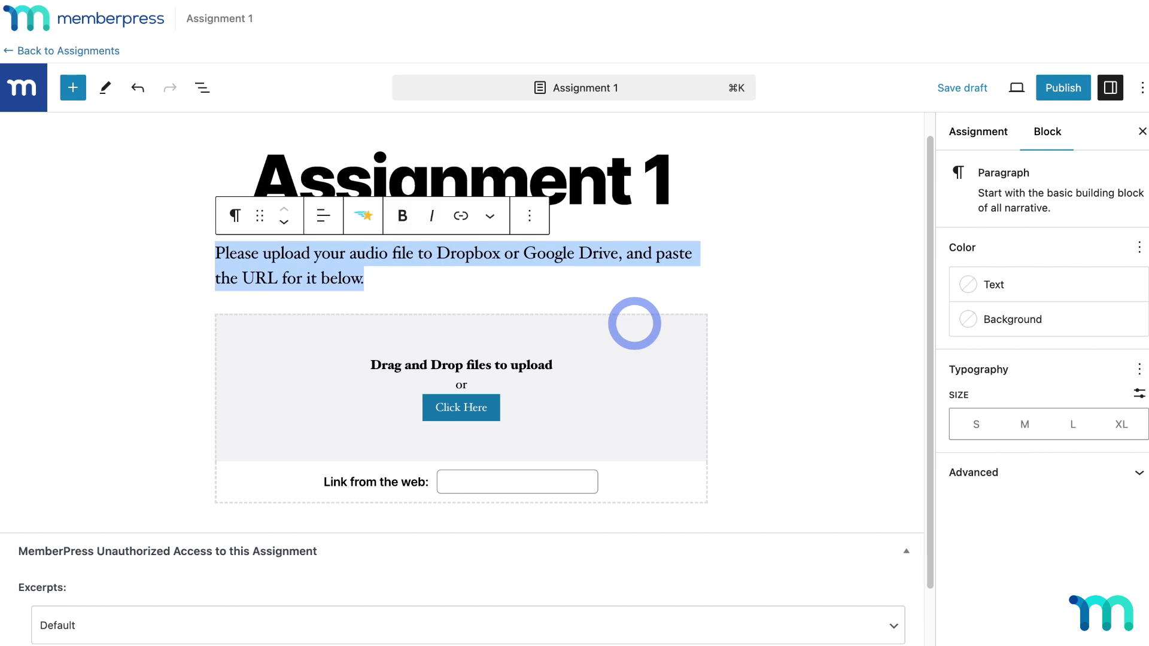
{"action": "key", "text": "super+v"}
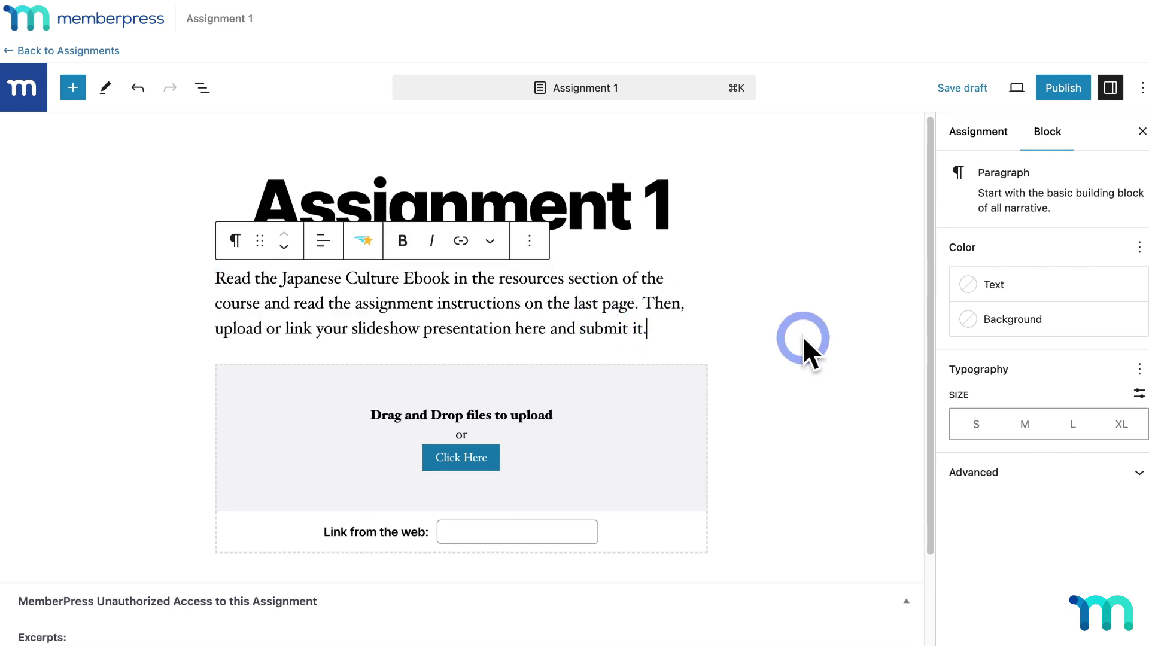
{"action": "left_click", "coordinate": [803, 337]}
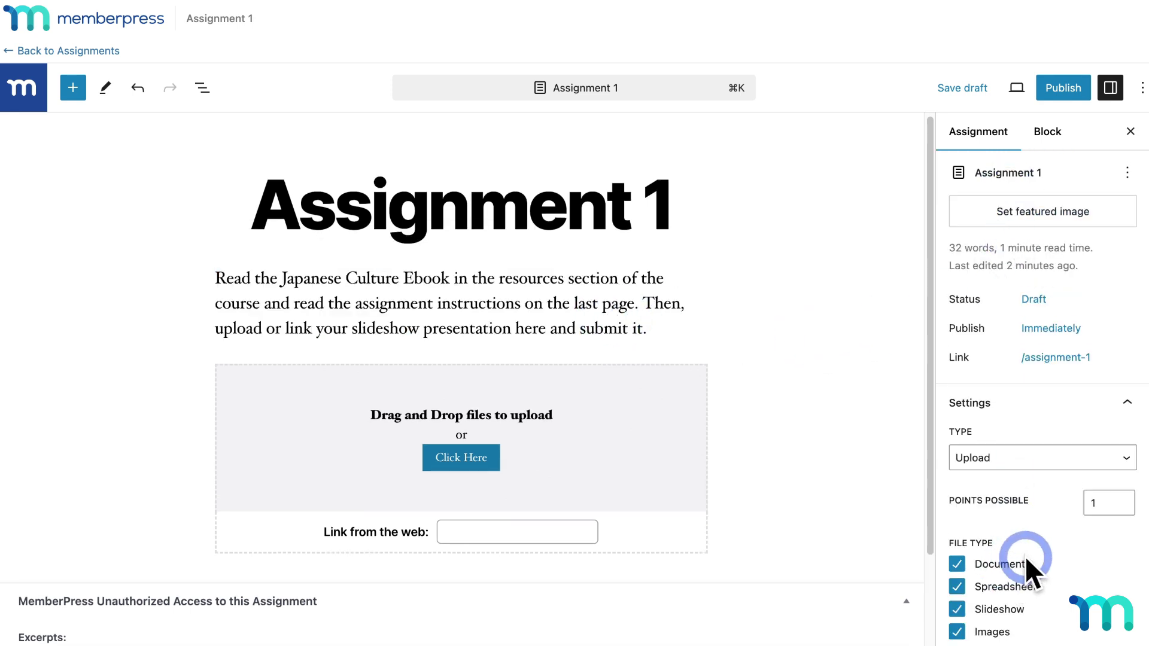
Set the assignment's featured image to the media library photo of the food shop with the red-lettered Chinese sign.
{"action": "scroll", "coordinate": [1025, 556], "scroll_direction": "down", "scroll_amount": 5}
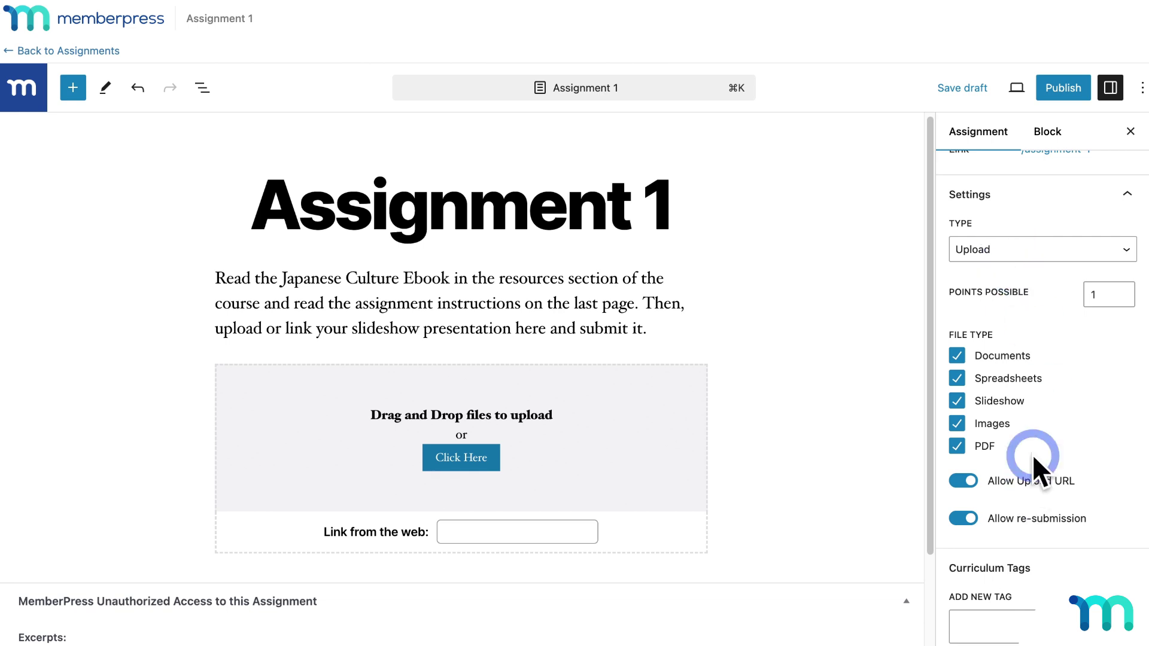
{"action": "scroll", "coordinate": [1045, 360], "scroll_direction": "up", "scroll_amount": 5}
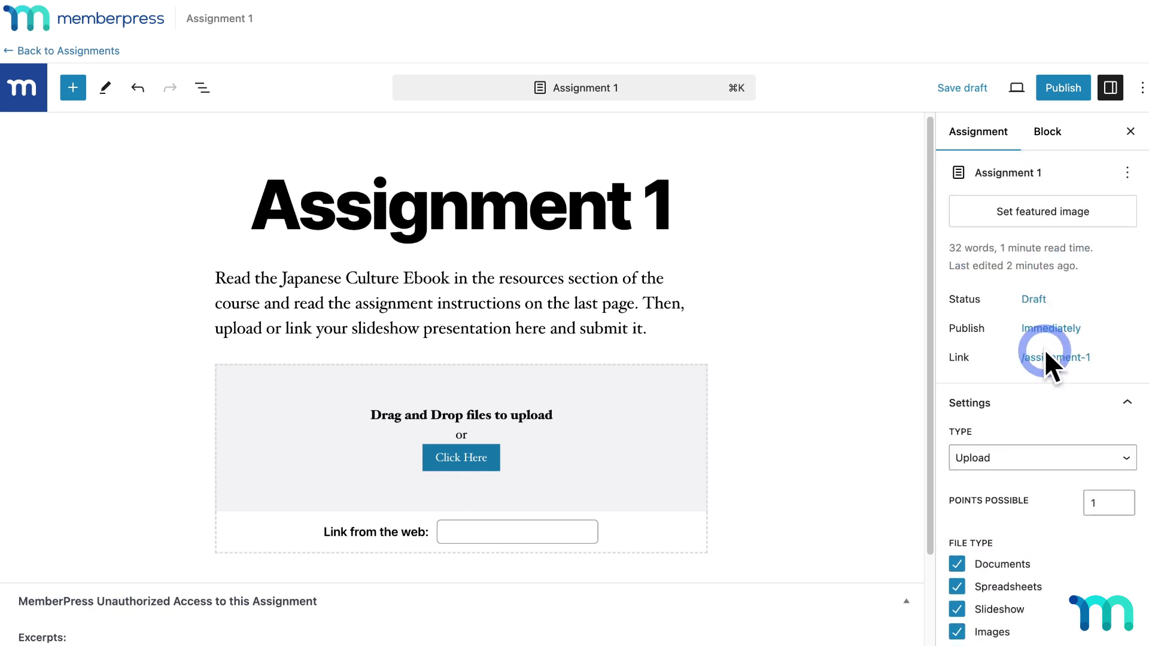
{"action": "left_click", "coordinate": [1040, 215]}
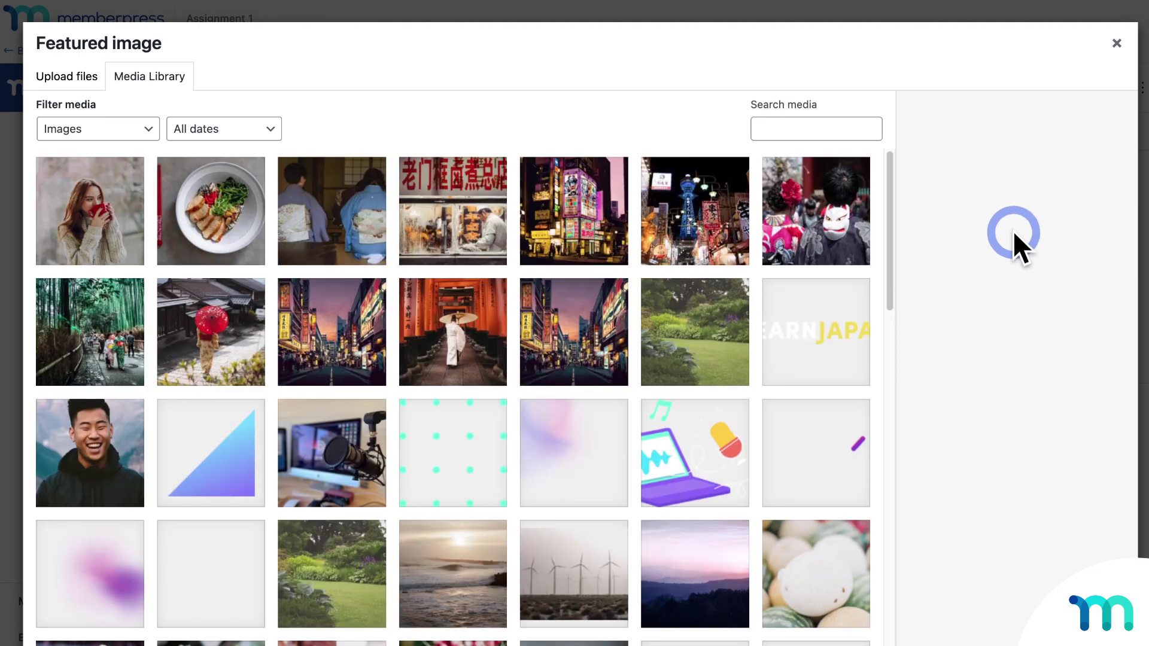
{"action": "left_click", "coordinate": [472, 231]}
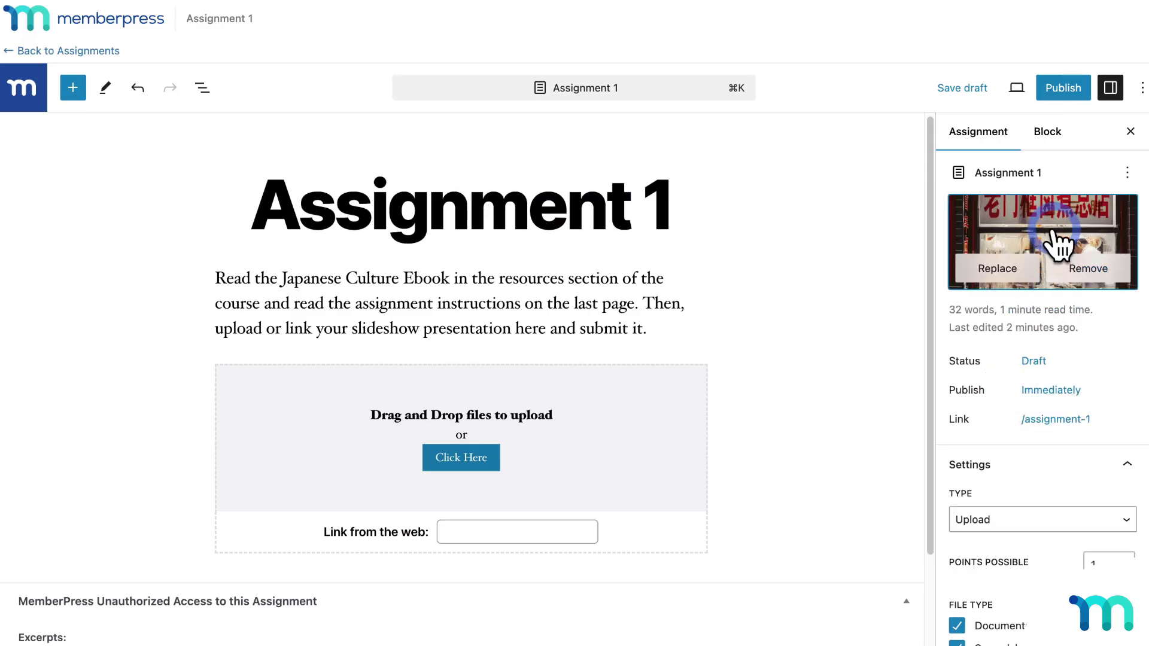
Review the assignment's submission, tag and category settings, and change its type to Essay.
{"action": "scroll", "coordinate": [1096, 333], "scroll_direction": "down", "scroll_amount": 3}
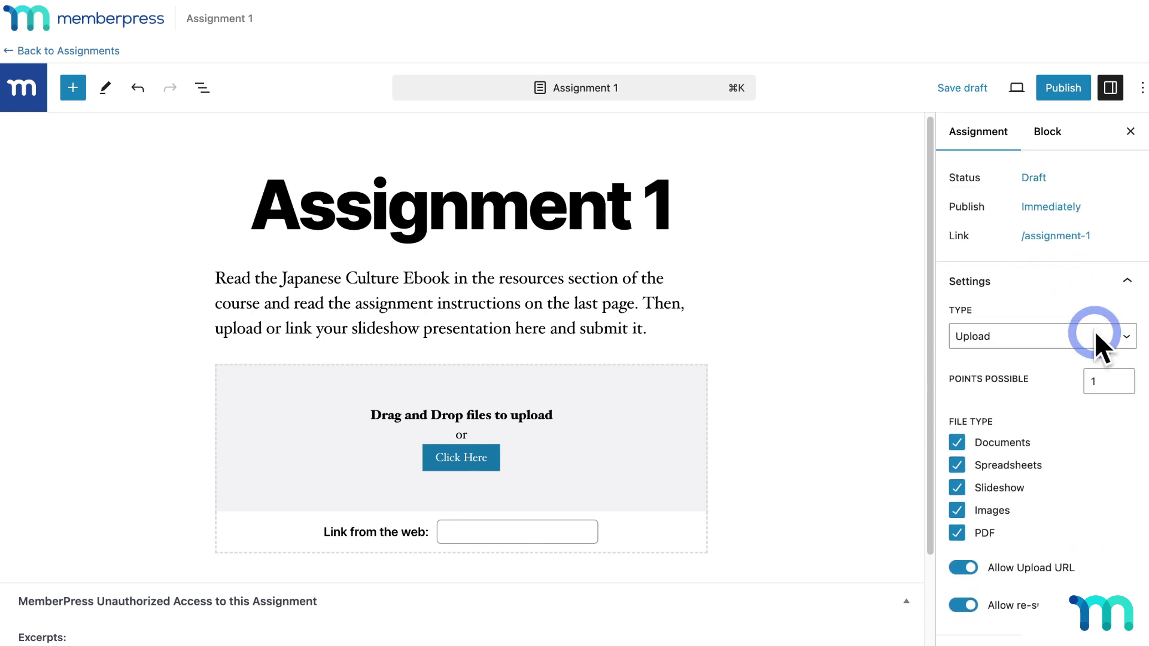
{"action": "scroll", "coordinate": [1096, 334], "scroll_direction": "down", "scroll_amount": 7}
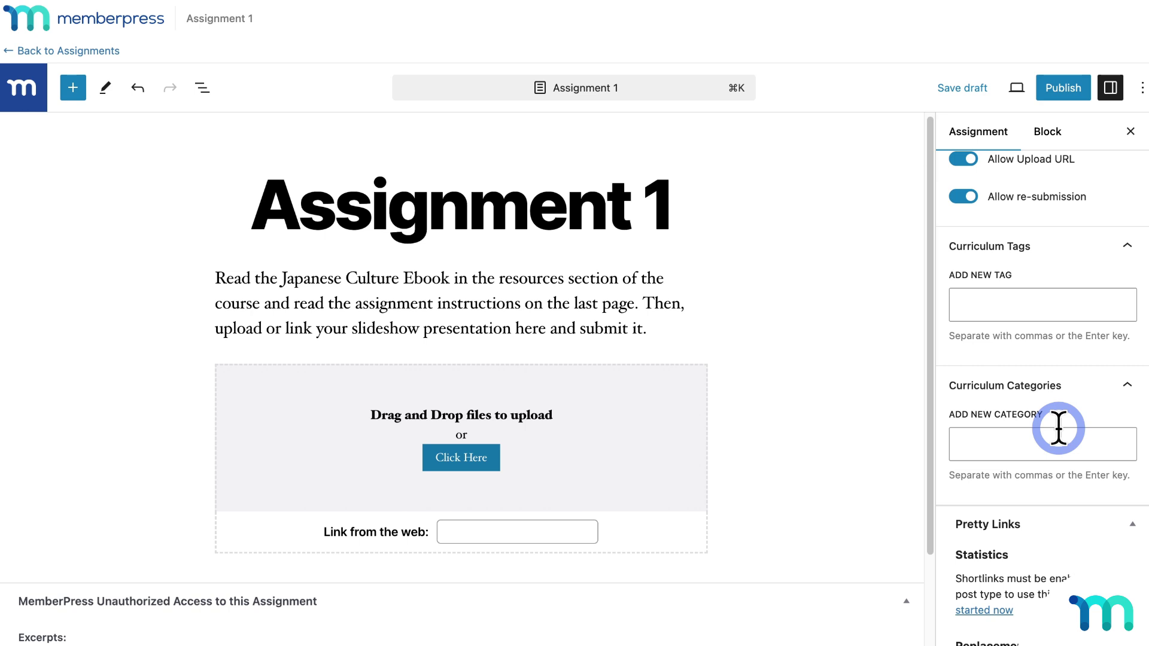
{"action": "scroll", "coordinate": [1059, 428], "scroll_direction": "down", "scroll_amount": 1}
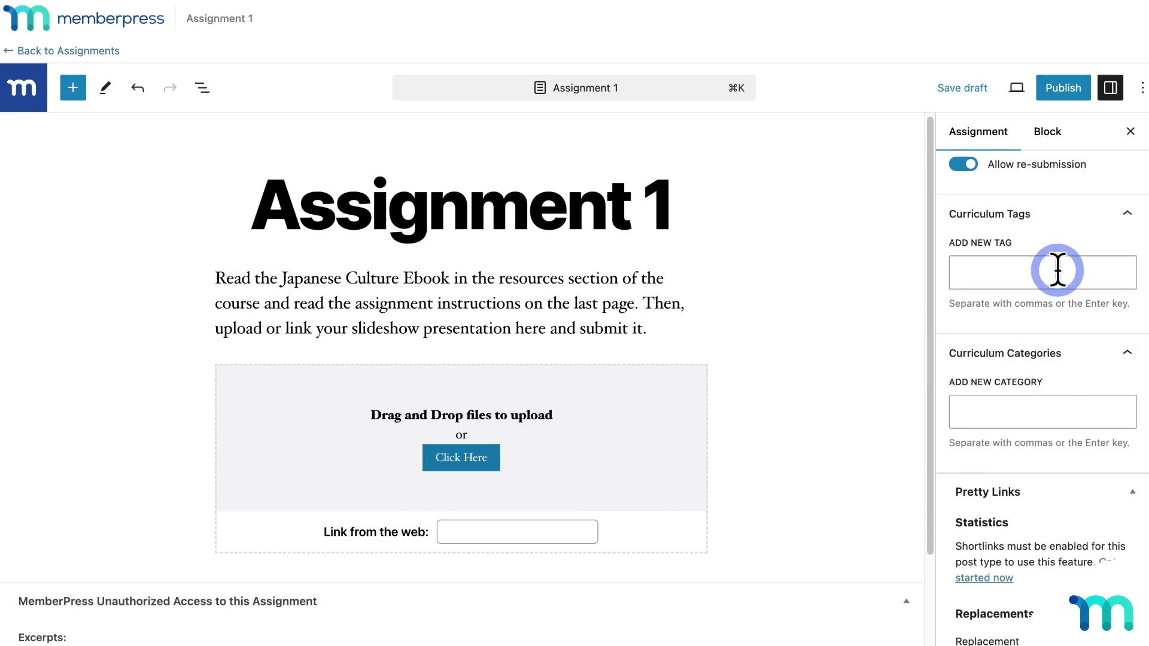
{"action": "scroll", "coordinate": [1051, 427], "scroll_direction": "up", "scroll_amount": 10}
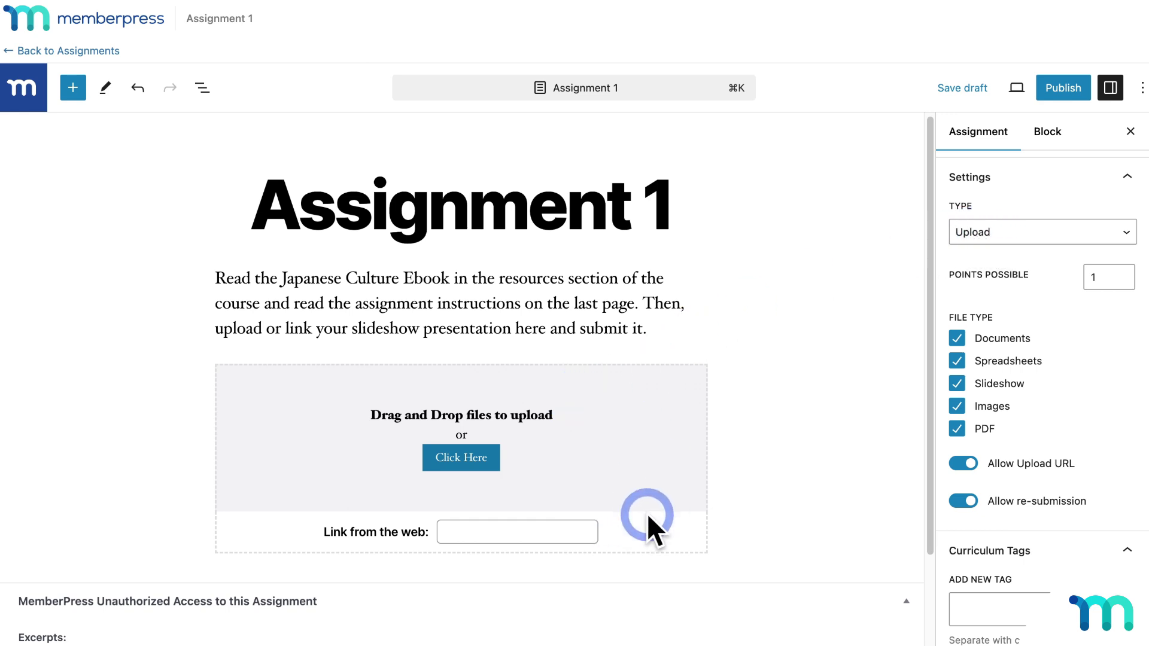
{"action": "left_click", "coordinate": [1122, 234]}
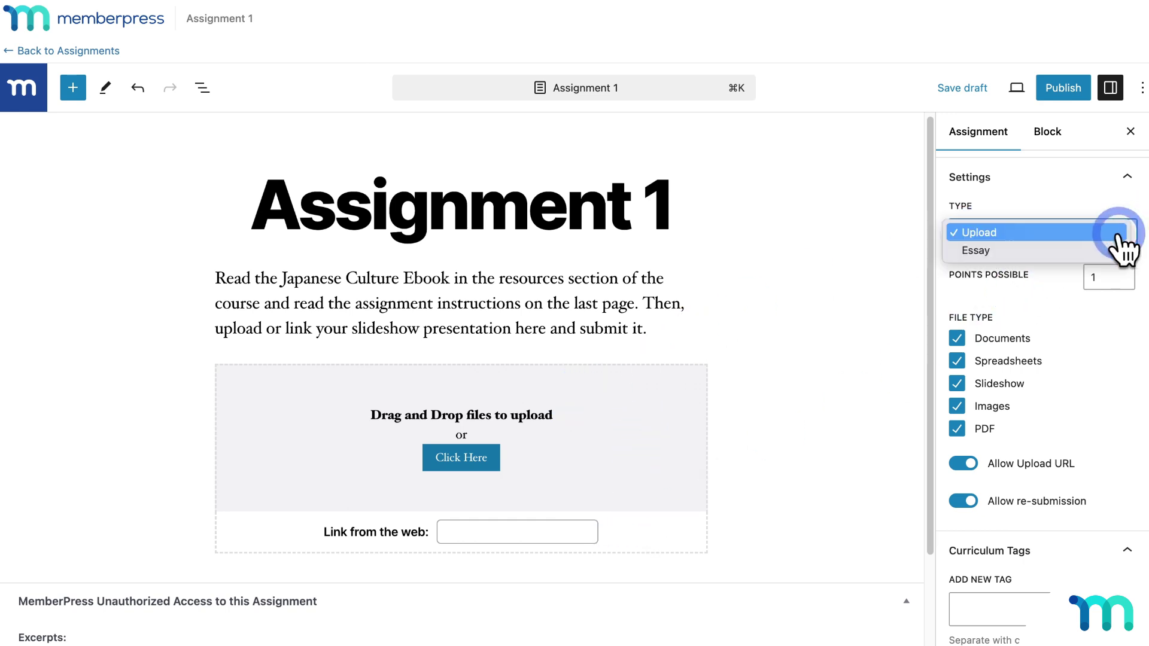
{"action": "left_click", "coordinate": [1053, 251]}
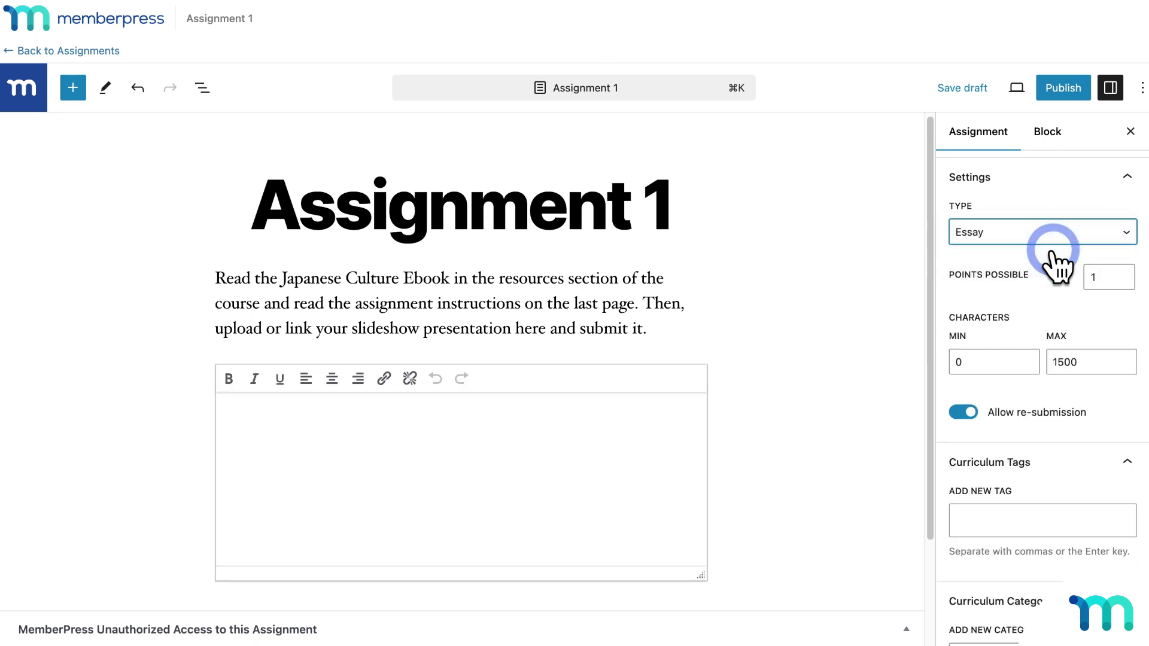
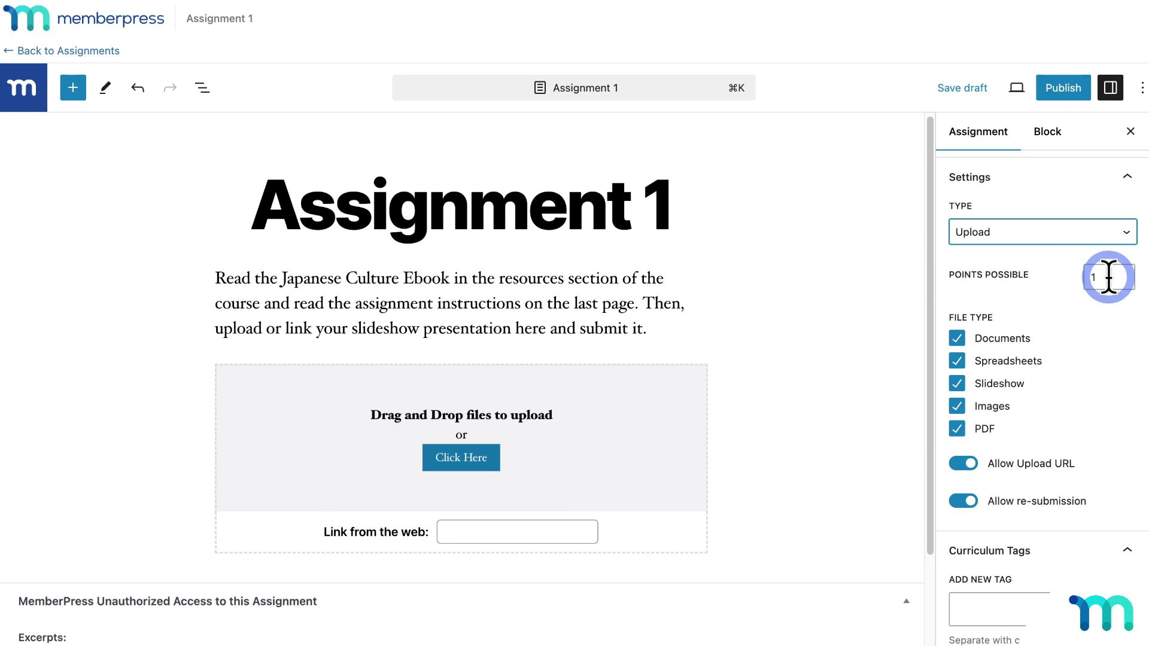
Set the points possible for the assignment to 5.
{"action": "left_click", "coordinate": [1110, 278]}
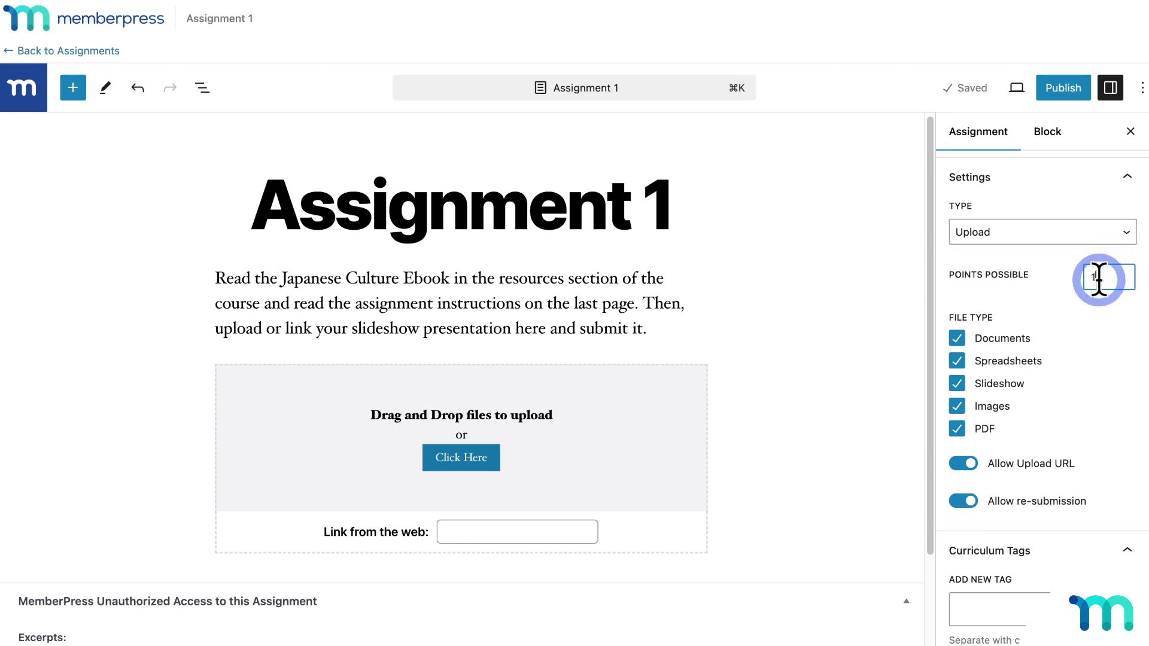
{"action": "key", "text": "BackSpace"}
{"action": "type", "text": "5"}
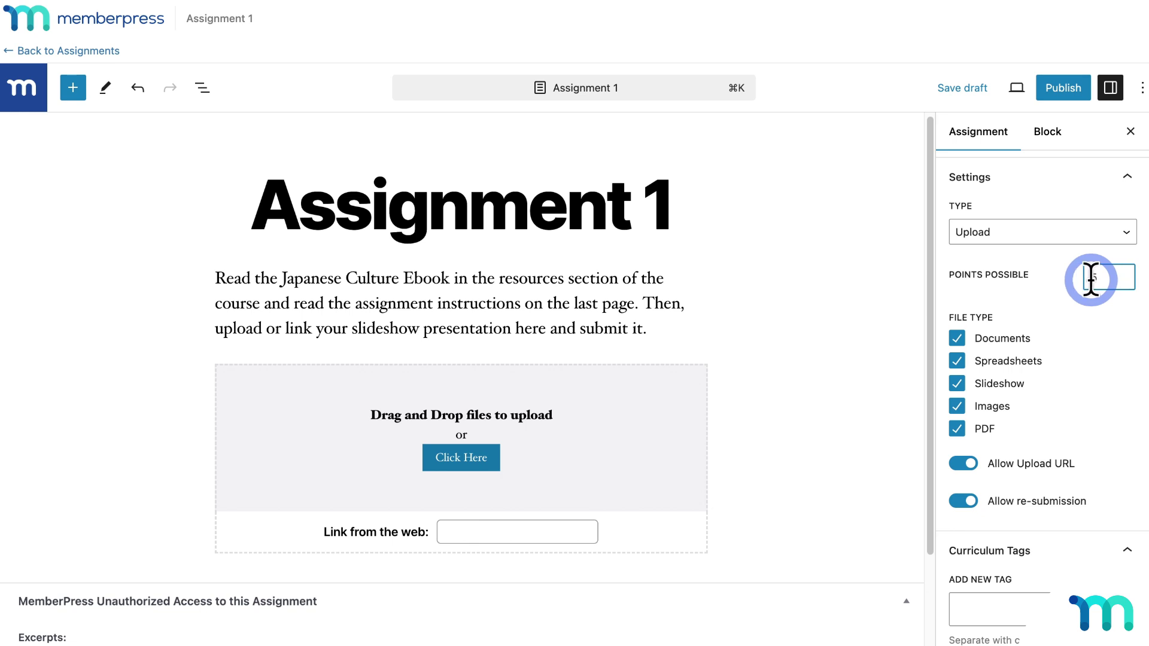
{"action": "left_click", "coordinate": [1114, 310]}
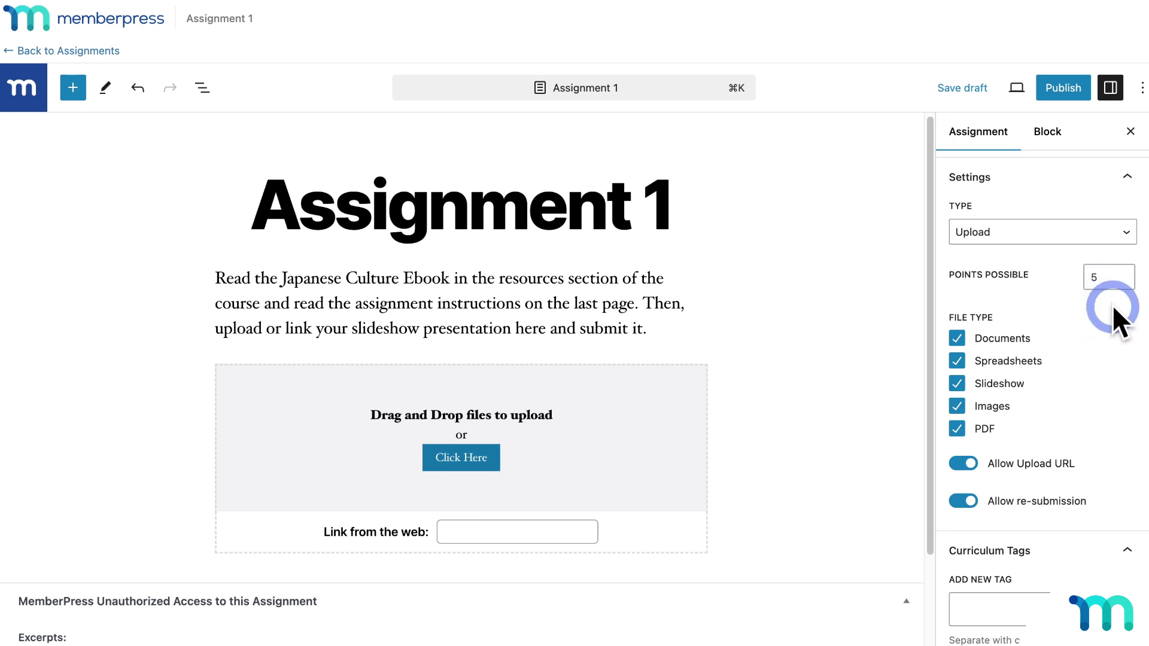
Disallow PDF and Images as upload file types, and allow both again.
{"action": "scroll", "coordinate": [1112, 314], "scroll_direction": "down", "scroll_amount": 3}
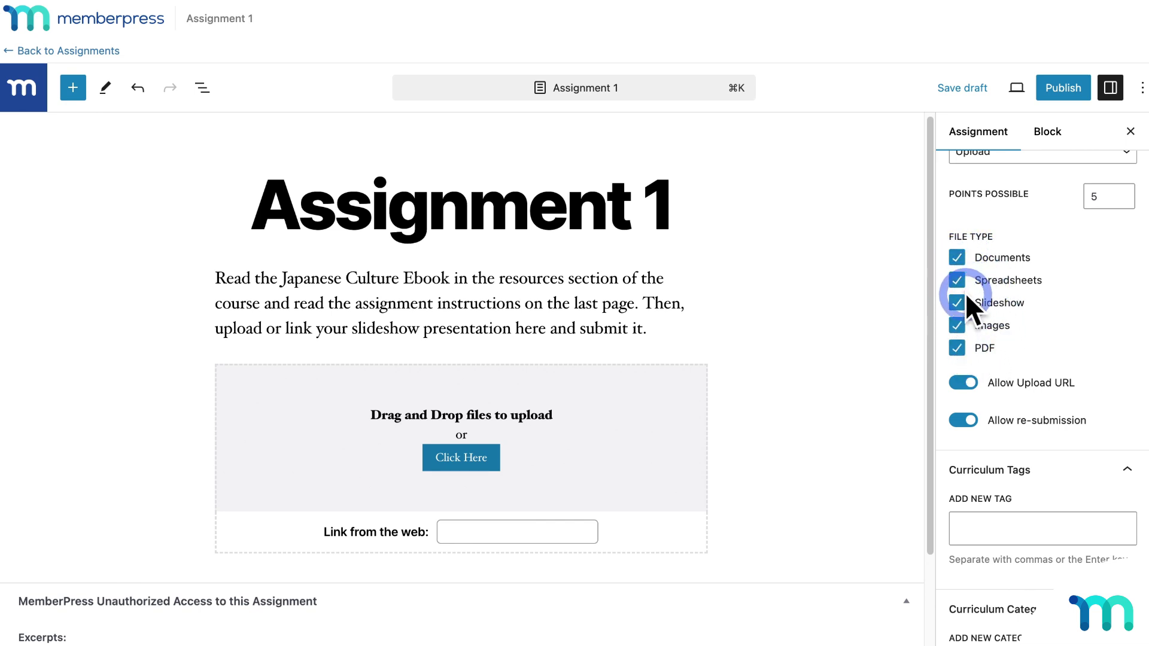
{"action": "left_click", "coordinate": [959, 350]}
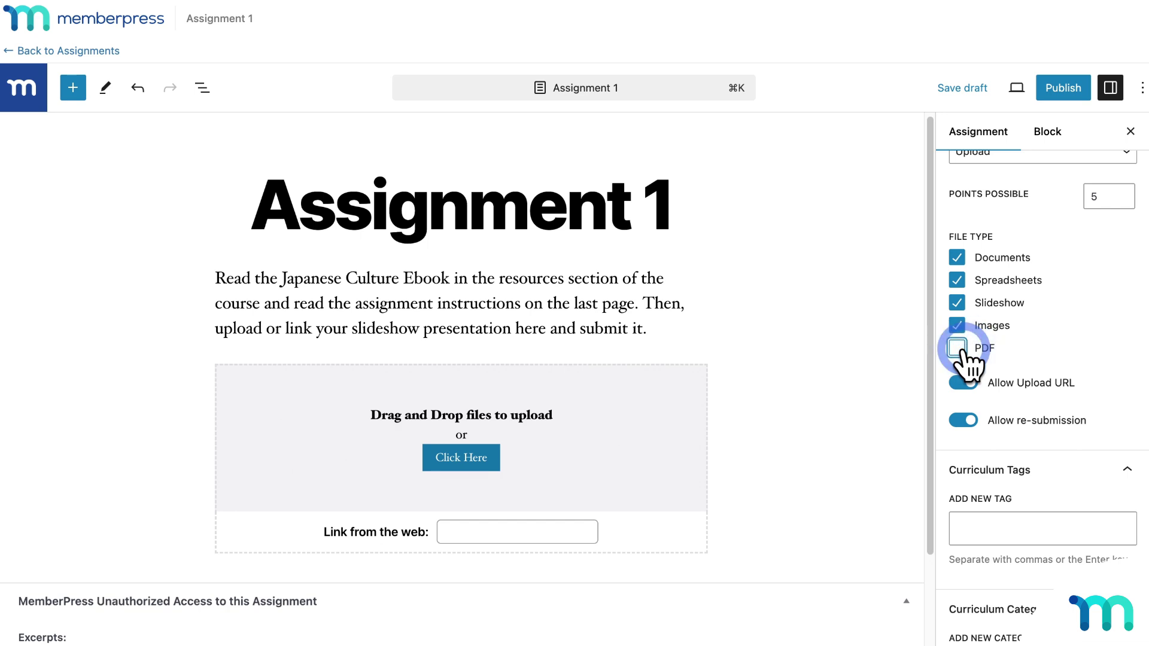
{"action": "left_click", "coordinate": [959, 328]}
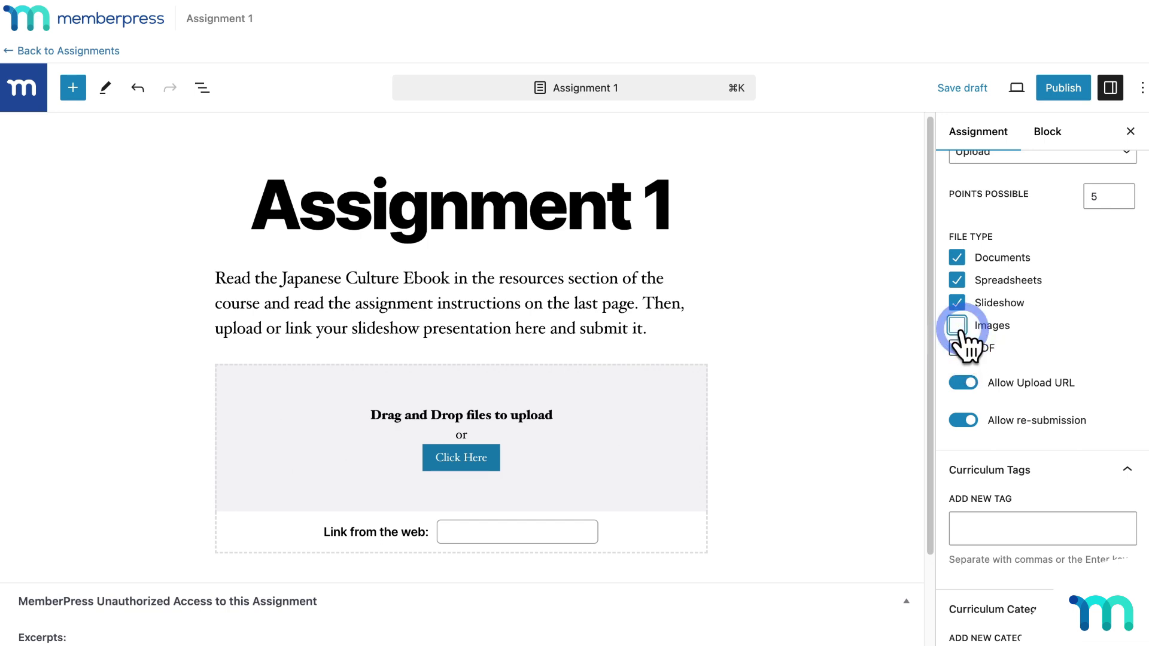
{"action": "left_click", "coordinate": [958, 326]}
{"action": "left_click", "coordinate": [958, 349]}
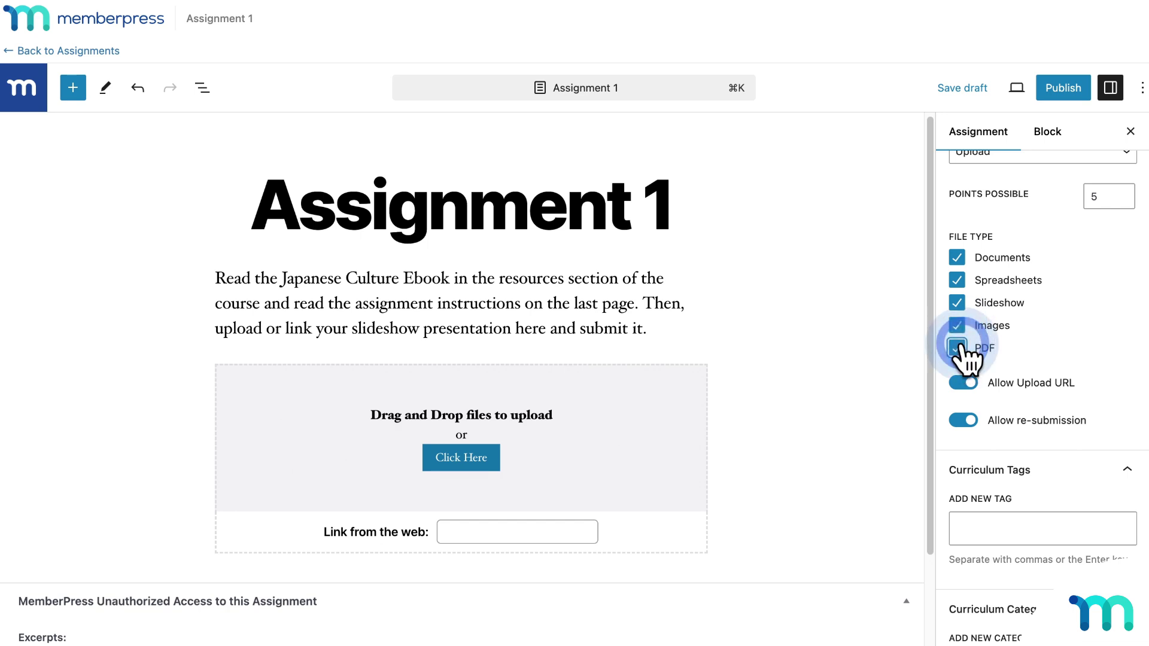
Turn off the Allow Upload URL option for the assignment's submissions.
{"action": "scroll", "coordinate": [1065, 323], "scroll_direction": "down", "scroll_amount": 3}
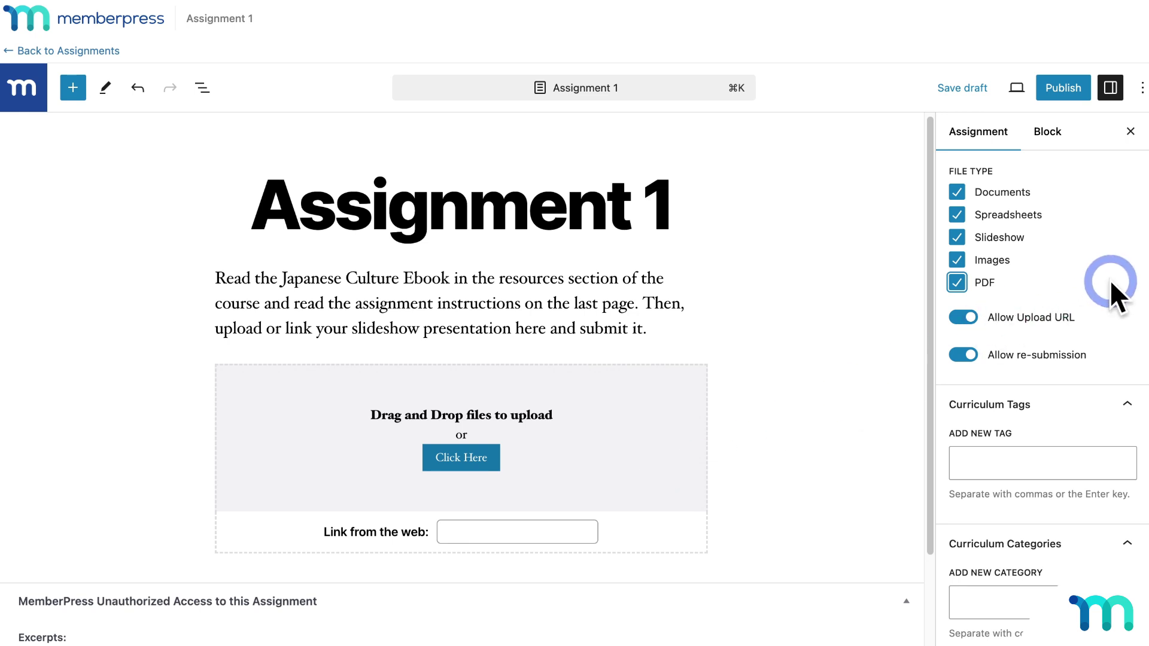
{"action": "left_click", "coordinate": [967, 318]}
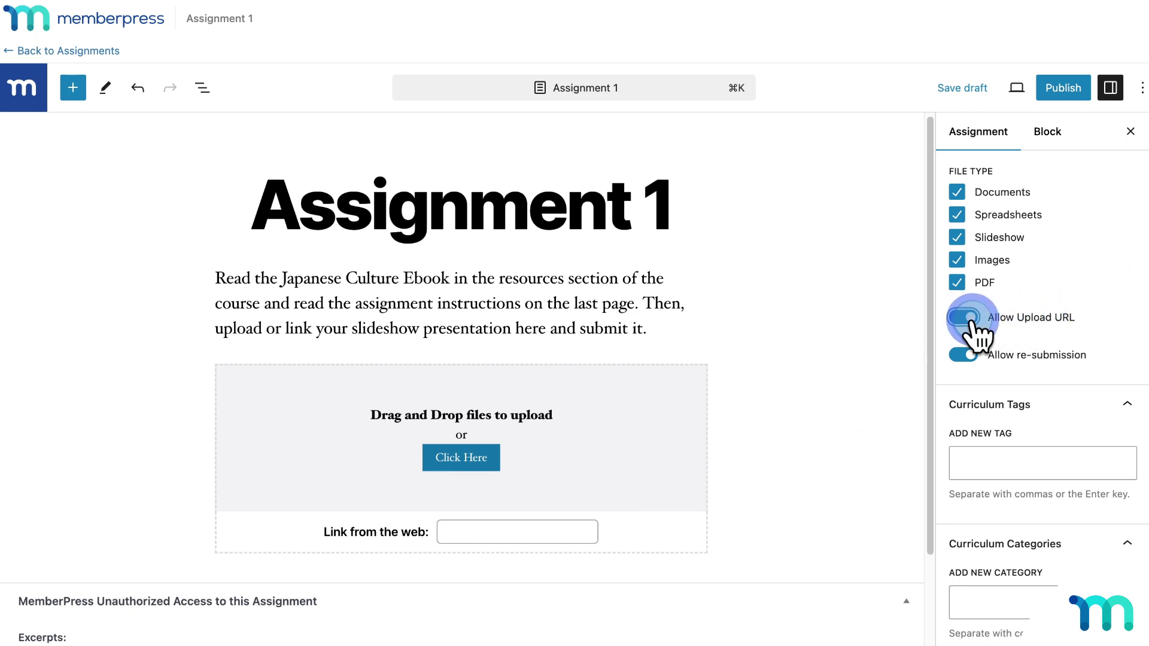
{"action": "left_click", "coordinate": [968, 319]}
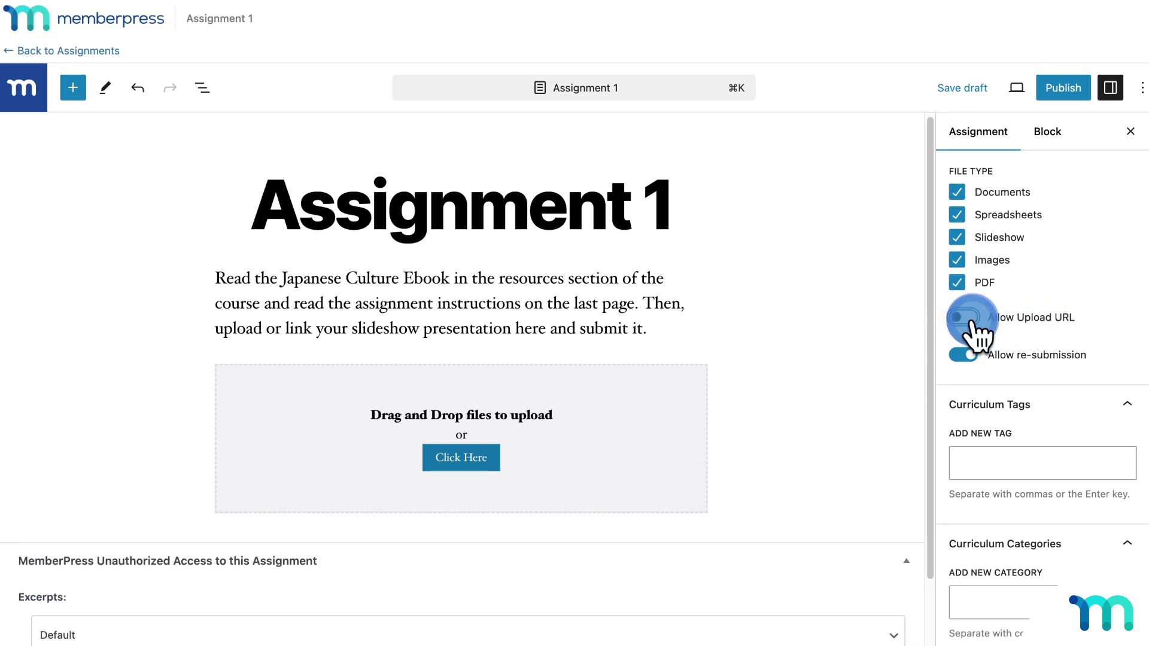
Turn Allow Upload URL back on for the assignment, and switch Allow re-submission off and on again.
{"action": "left_click", "coordinate": [969, 319]}
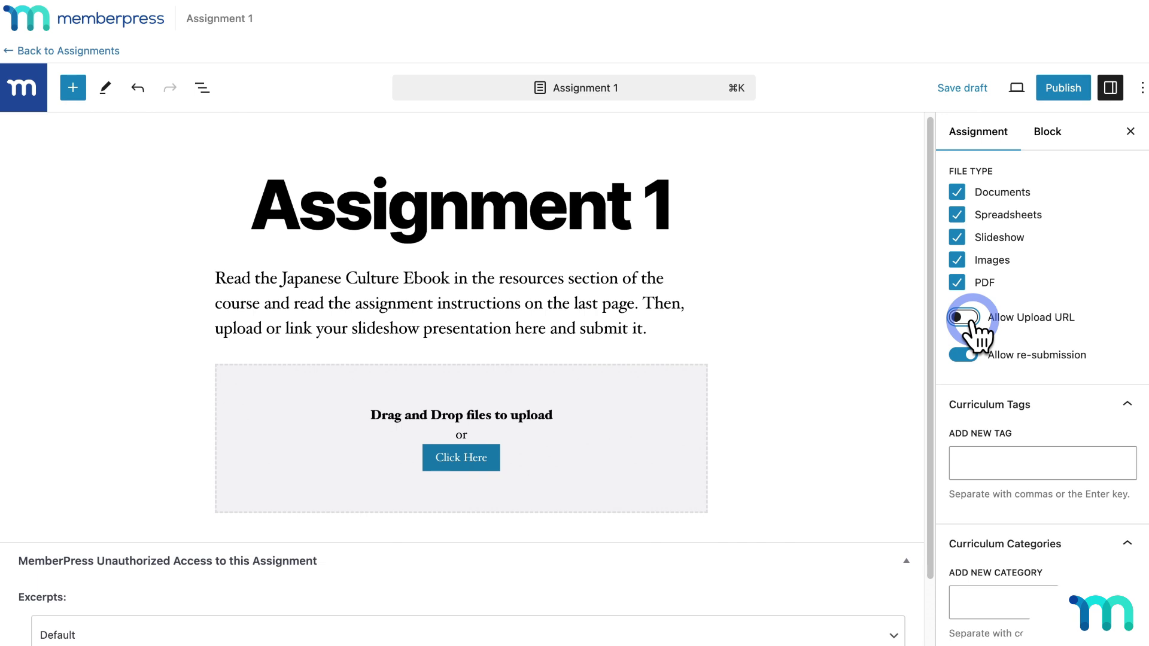
{"action": "left_click", "coordinate": [966, 318]}
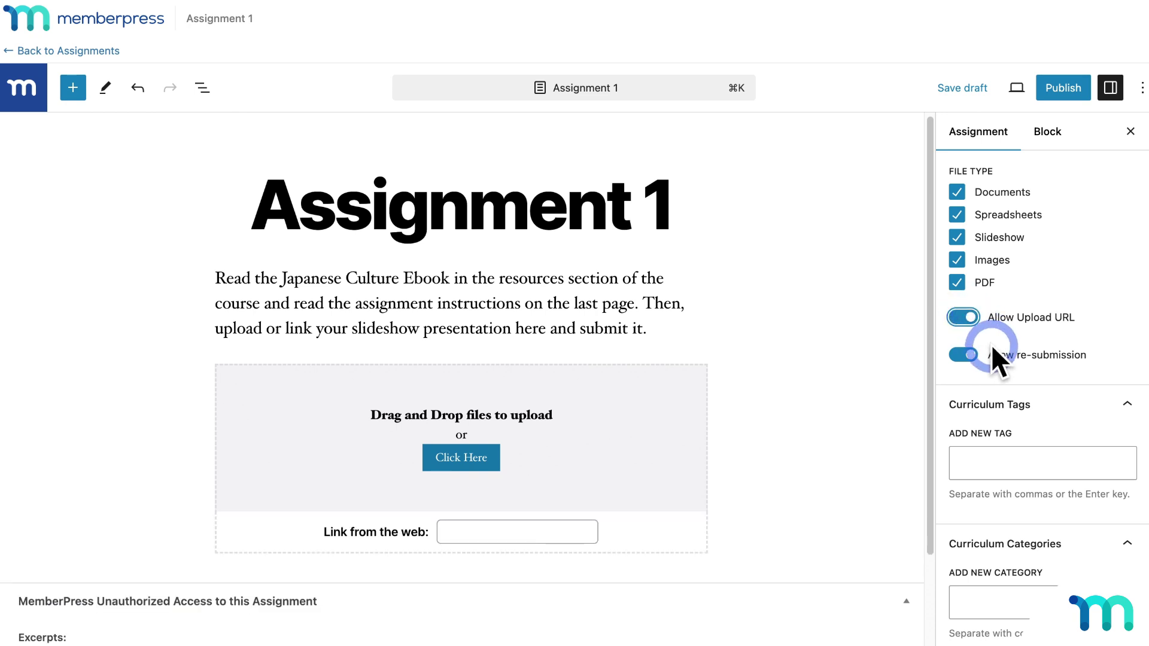
{"action": "left_click", "coordinate": [963, 356]}
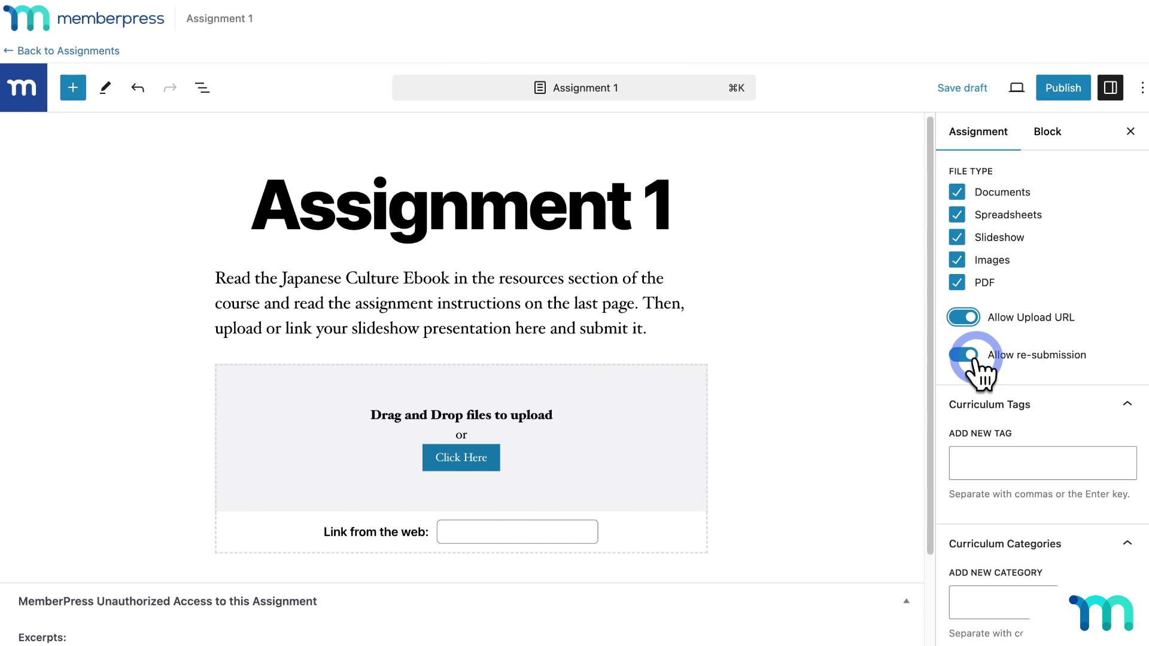
{"action": "left_click", "coordinate": [965, 356]}
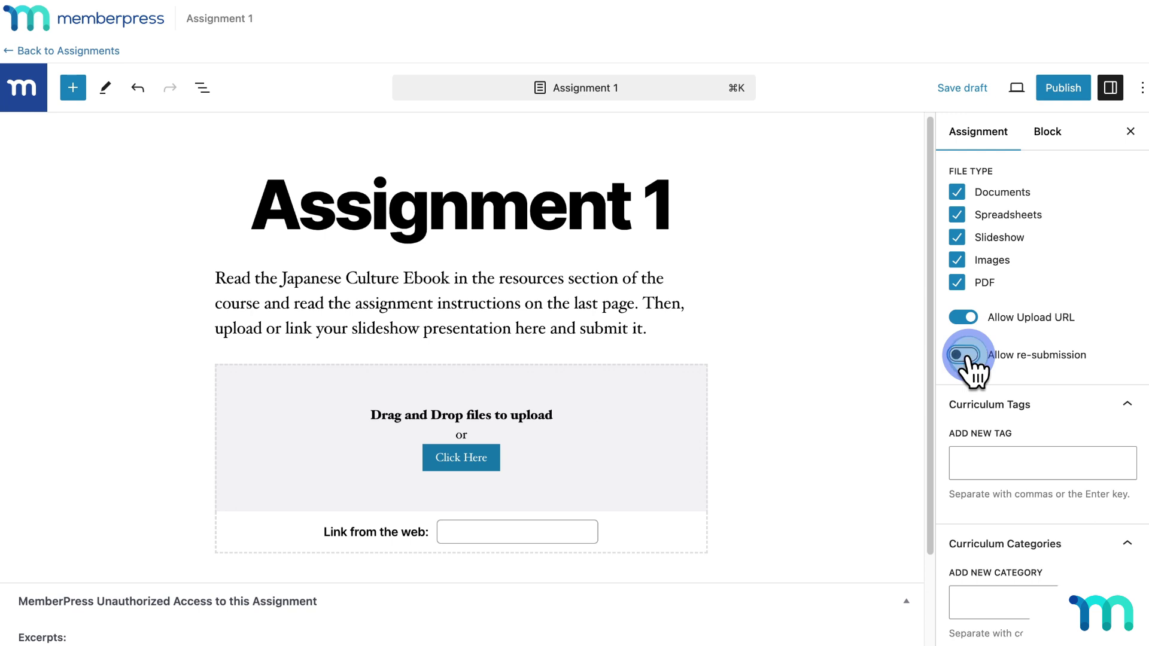
{"action": "left_click", "coordinate": [1031, 343]}
Publish Assignment 1 and return to the assignments list.
{"action": "scroll", "coordinate": [1041, 339], "scroll_direction": "down", "scroll_amount": 1}
{"action": "scroll", "coordinate": [1044, 338], "scroll_direction": "down", "scroll_amount": 1}
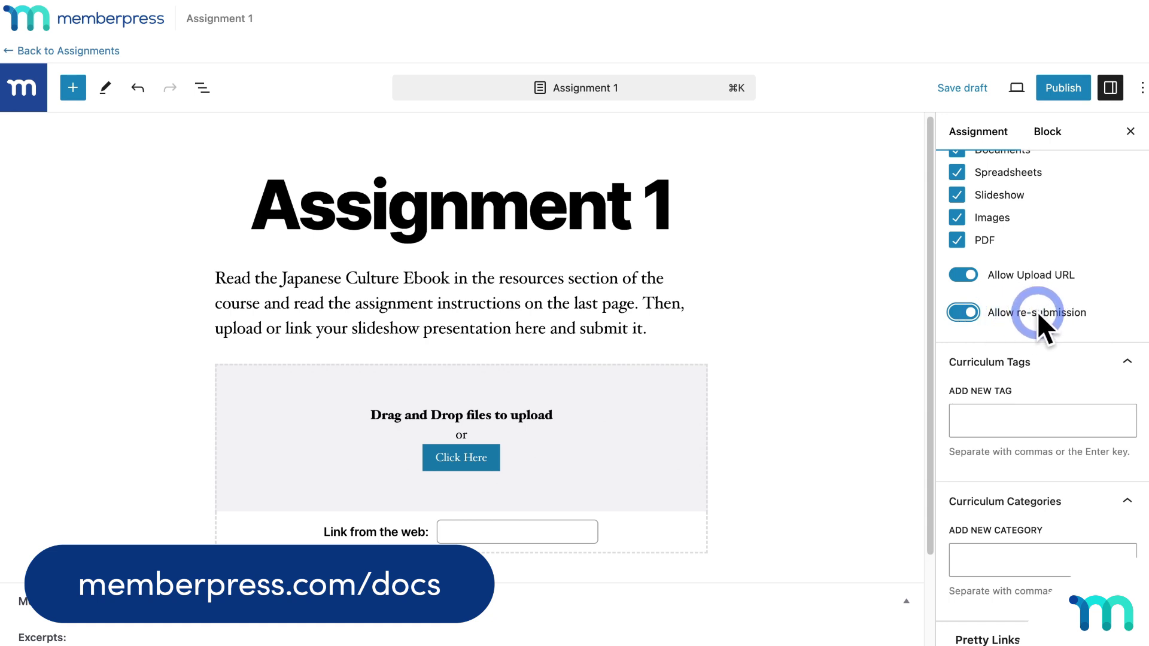
{"action": "scroll", "coordinate": [1035, 311], "scroll_direction": "up", "scroll_amount": 3}
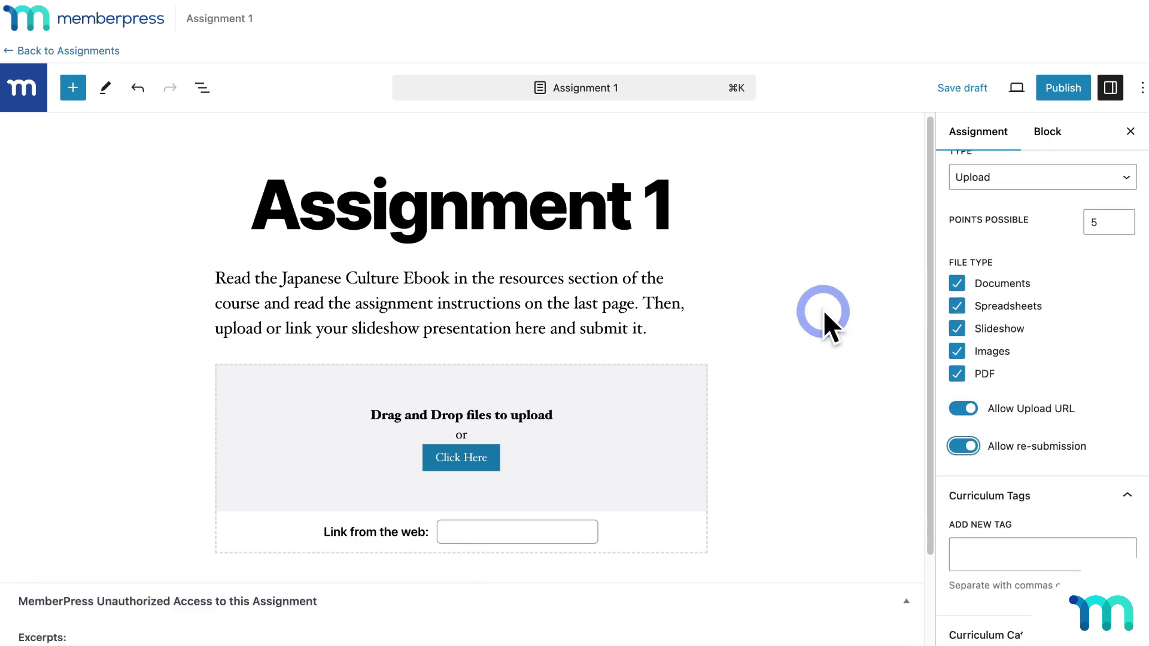
{"action": "left_click", "coordinate": [1061, 89]}
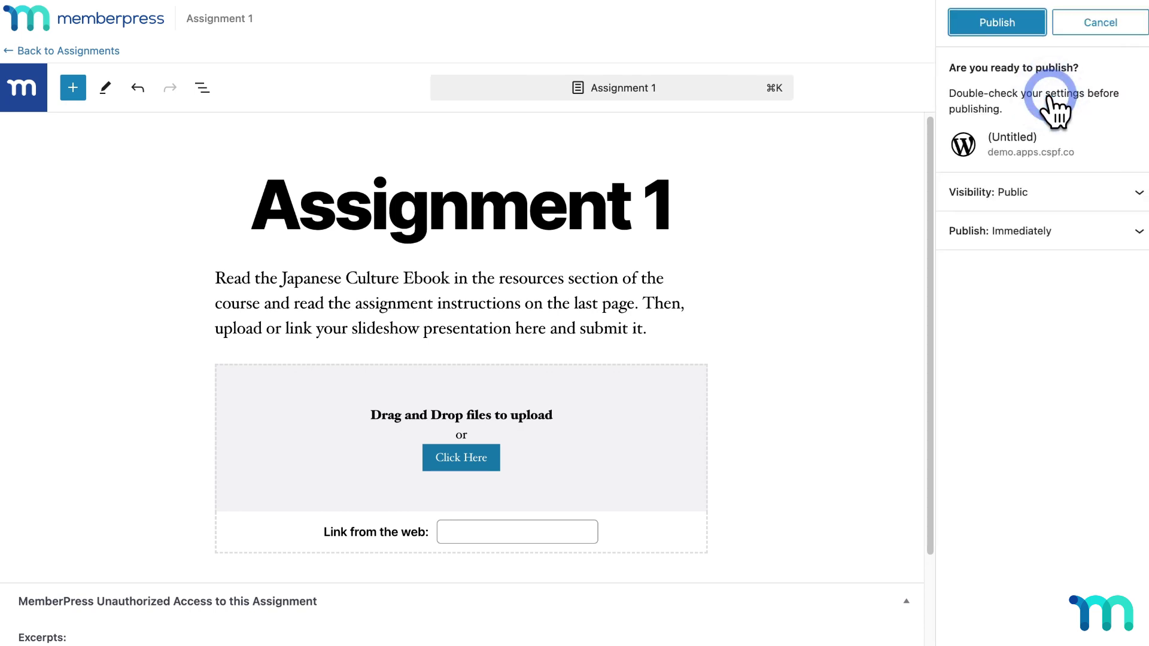
{"action": "left_click", "coordinate": [1016, 28]}
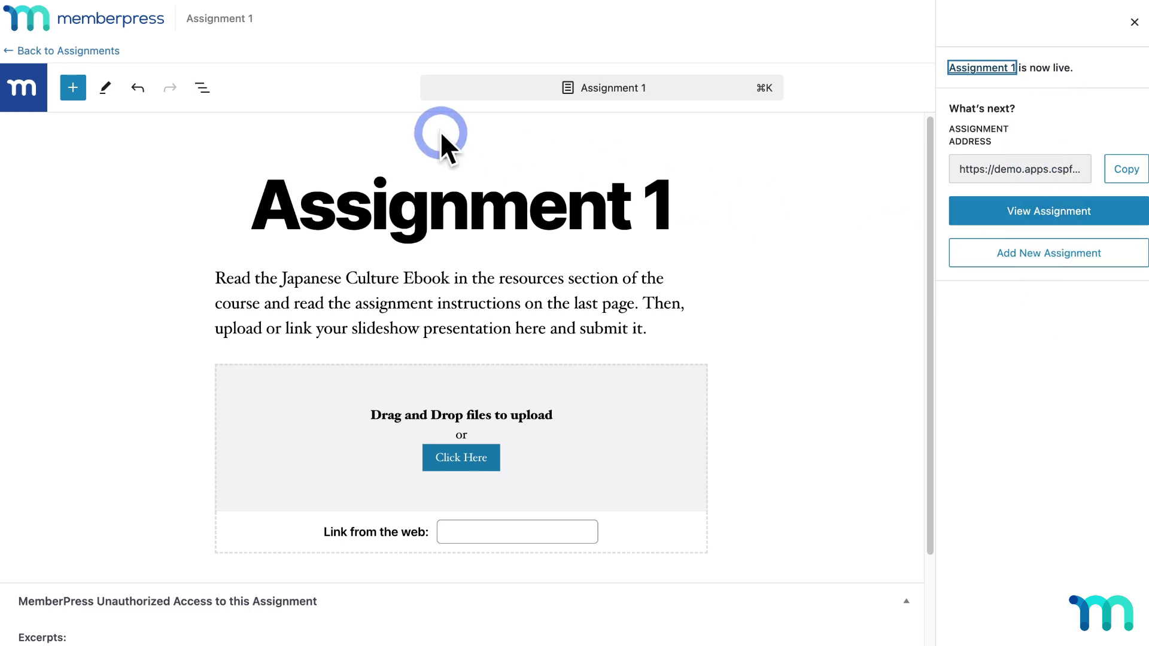
{"action": "left_click", "coordinate": [69, 50]}
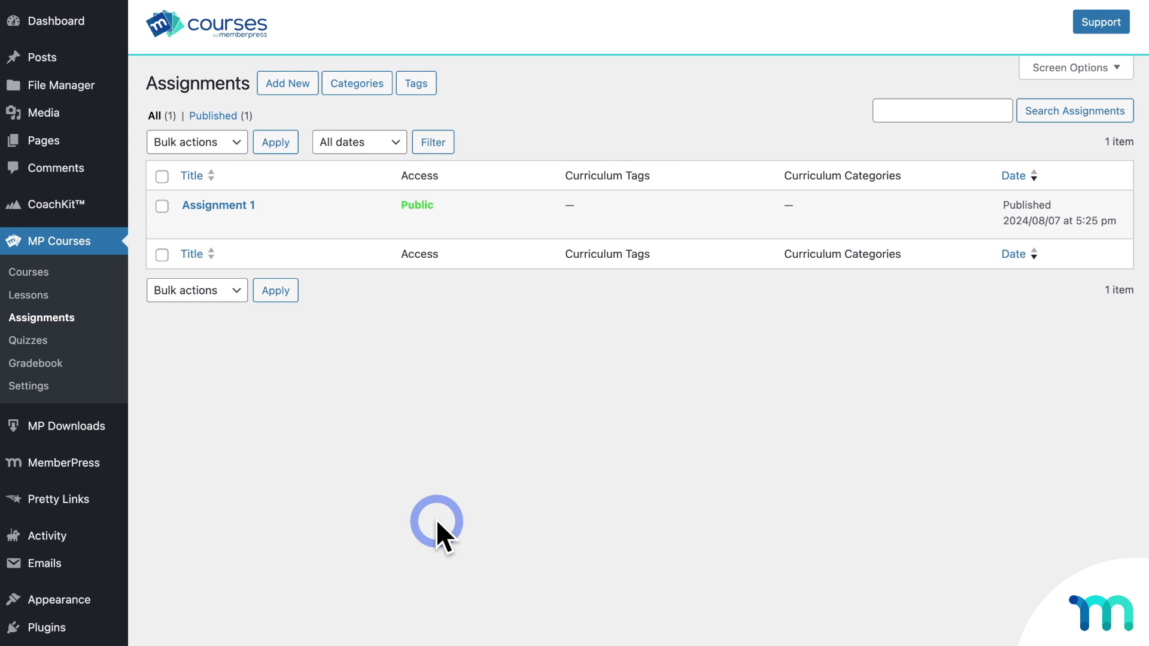
{"action": "mouse_move", "coordinate": [219, 227]}
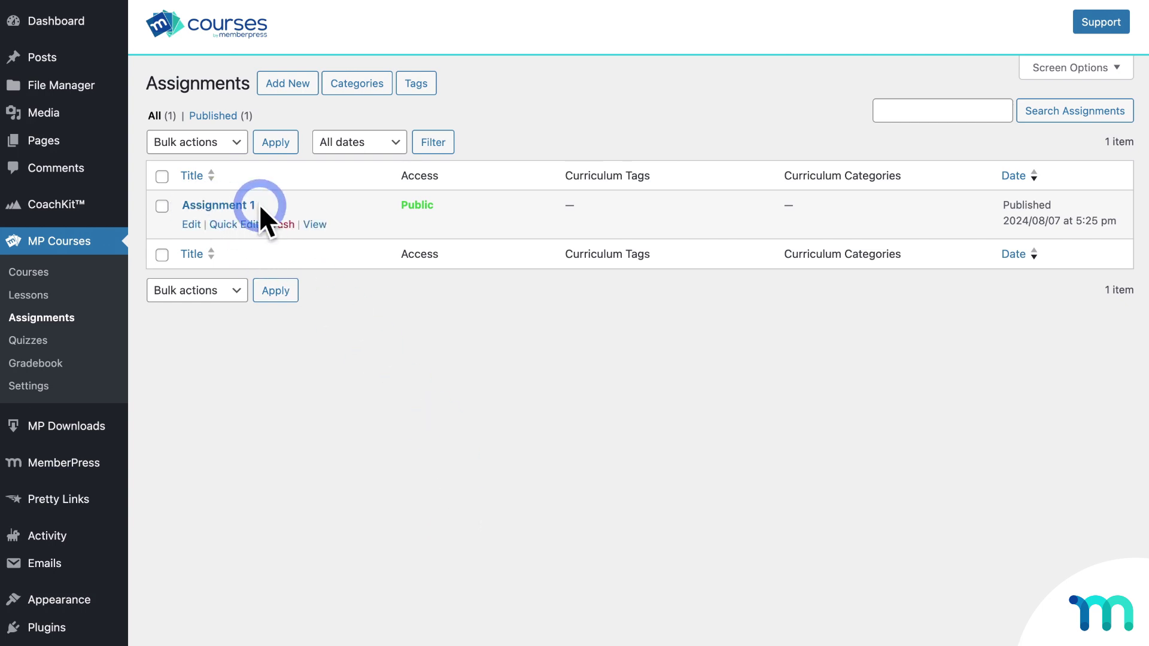
Open the curriculum of the Intermediate Japanese course from the courses list.
{"action": "left_click", "coordinate": [30, 273]}
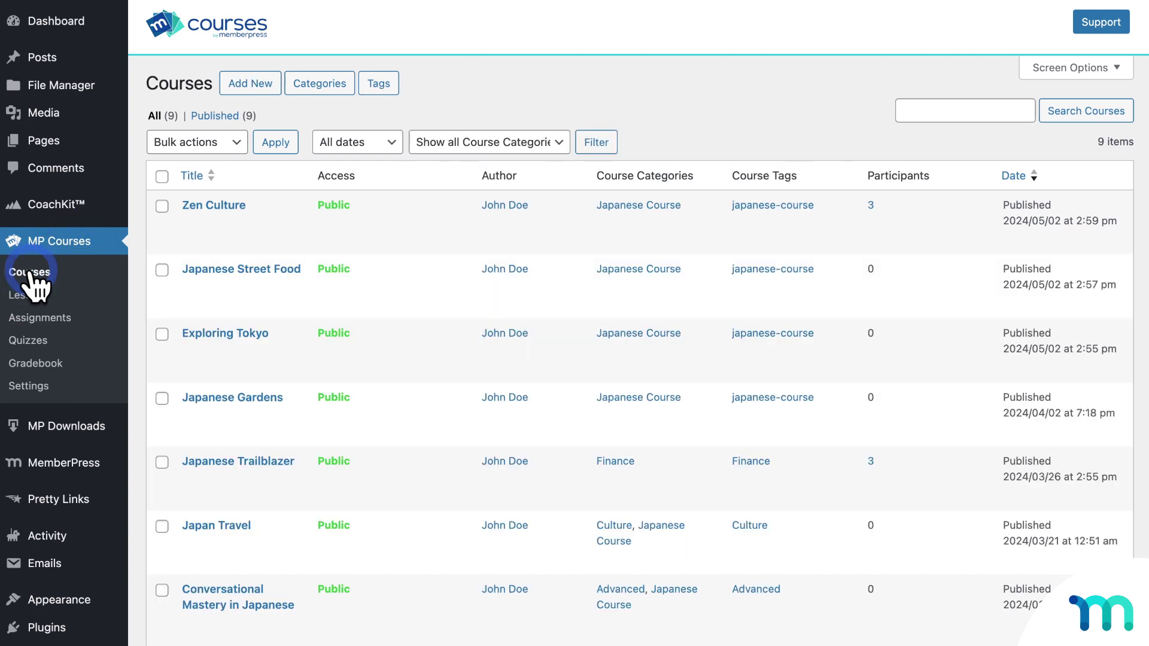
{"action": "scroll", "coordinate": [220, 279], "scroll_direction": "down", "scroll_amount": 4}
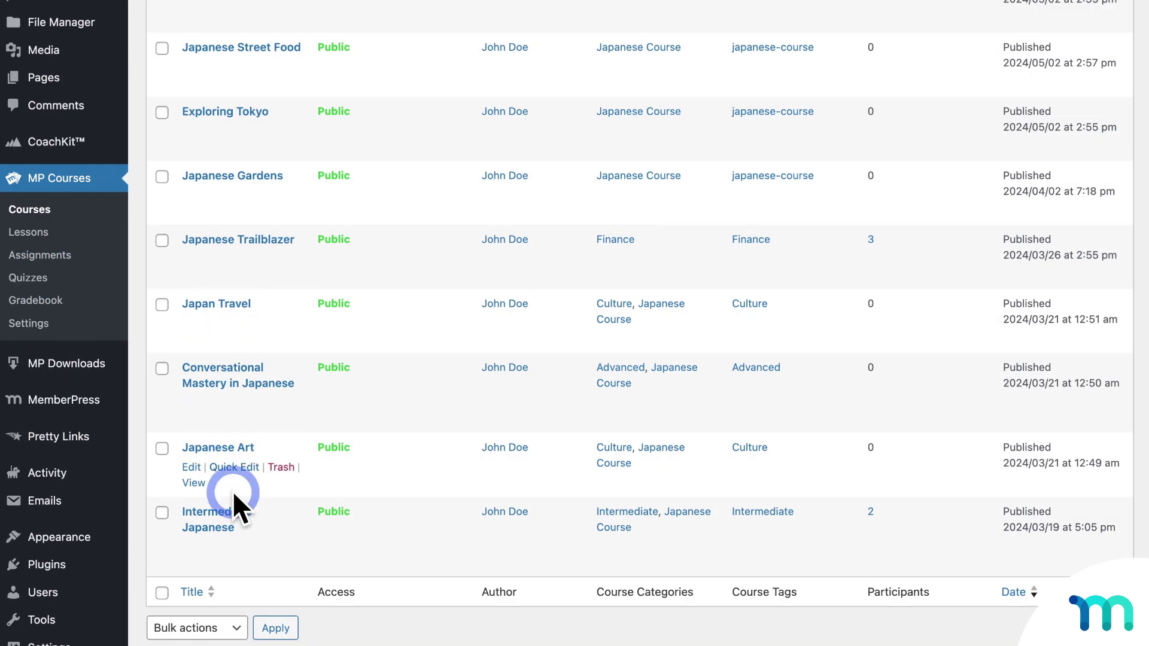
{"action": "left_click", "coordinate": [227, 523]}
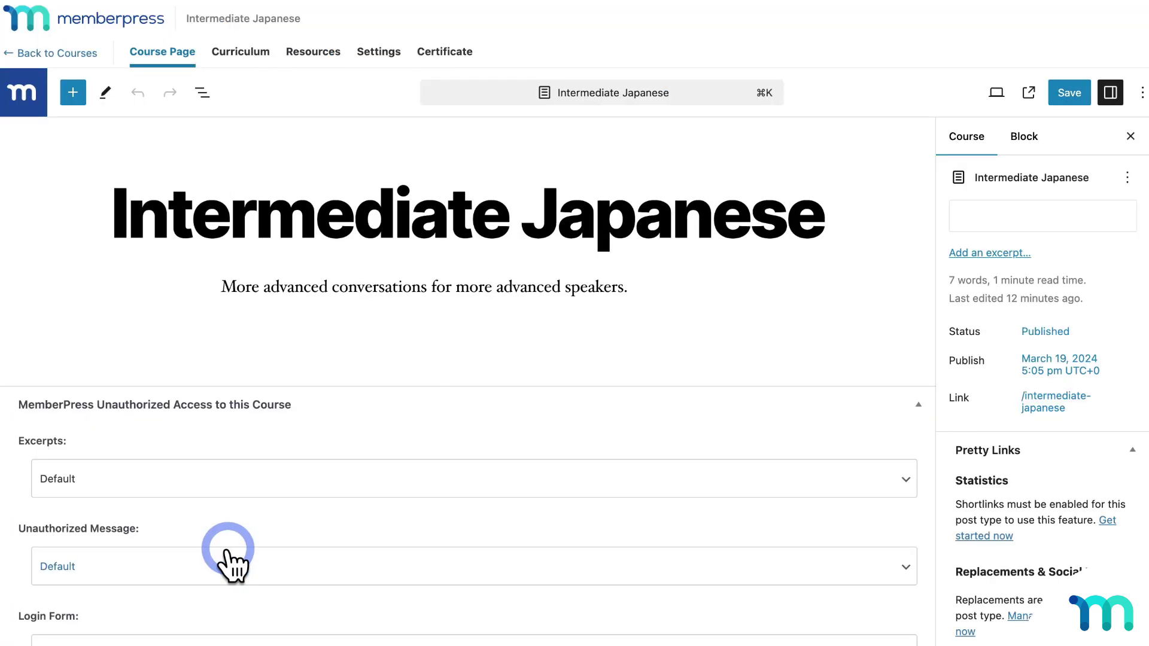
{"action": "left_click", "coordinate": [241, 52]}
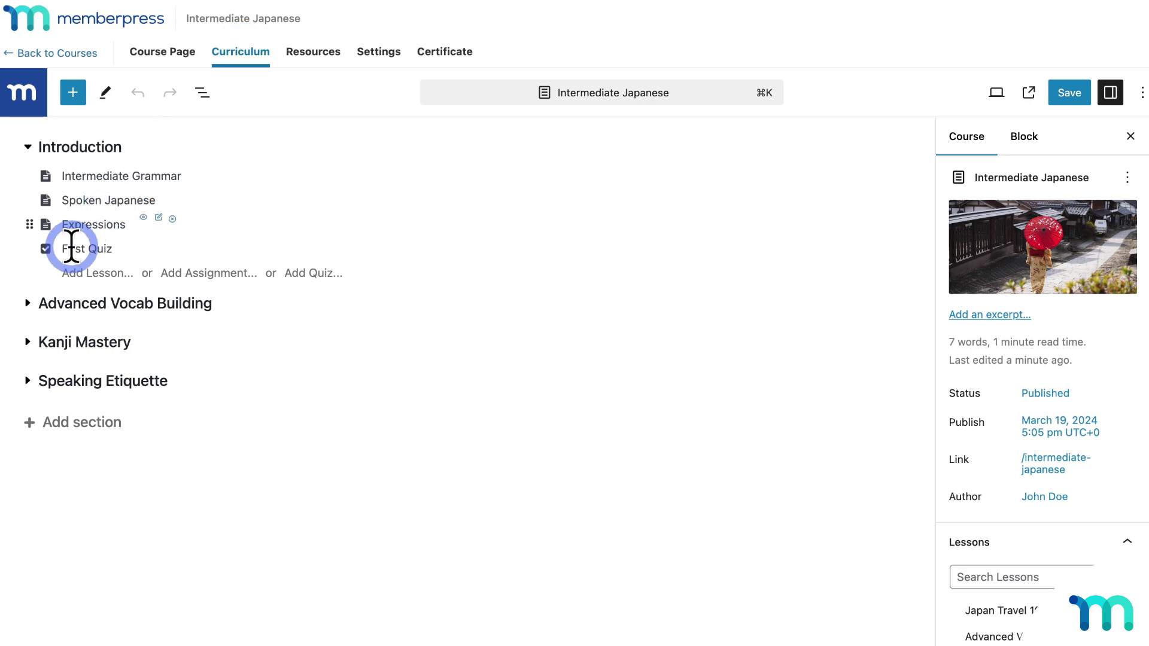
Expand the Advanced Vocab Building, Kanji Mastery and Speaking Etiquette sections of the curriculum.
{"action": "left_click", "coordinate": [29, 304]}
{"action": "left_click", "coordinate": [28, 483]}
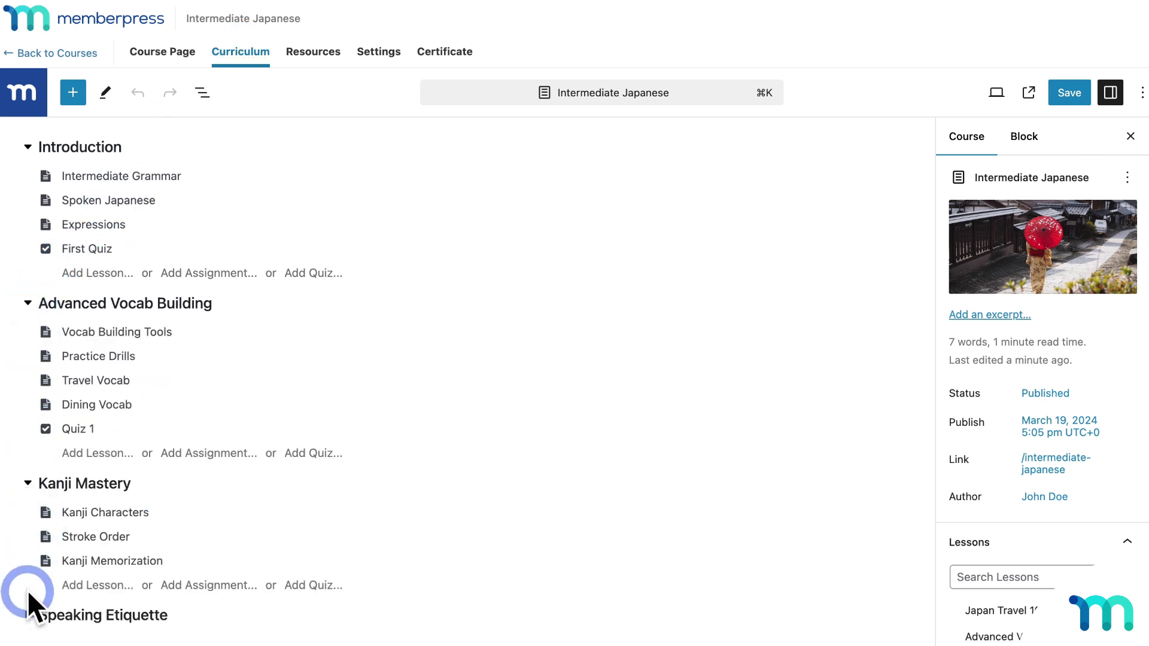
{"action": "left_click", "coordinate": [27, 615]}
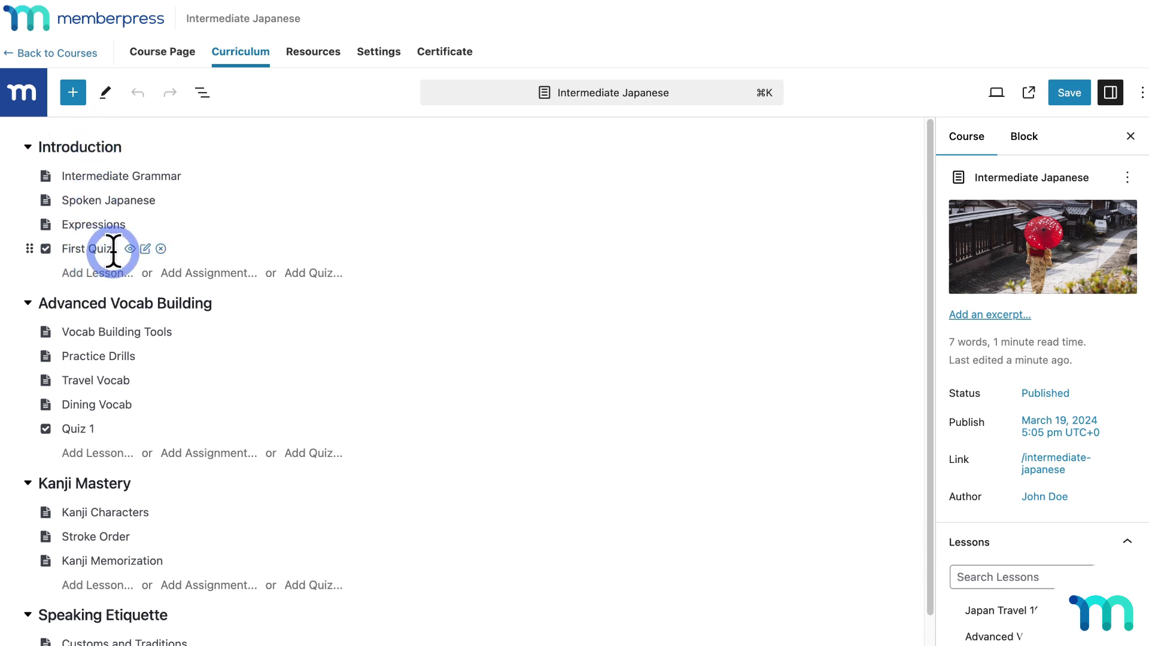
Add the existing Assignment 1 after First Quiz in the Introduction section and save the course.
{"action": "scroll", "coordinate": [1006, 365], "scroll_direction": "down", "scroll_amount": 5}
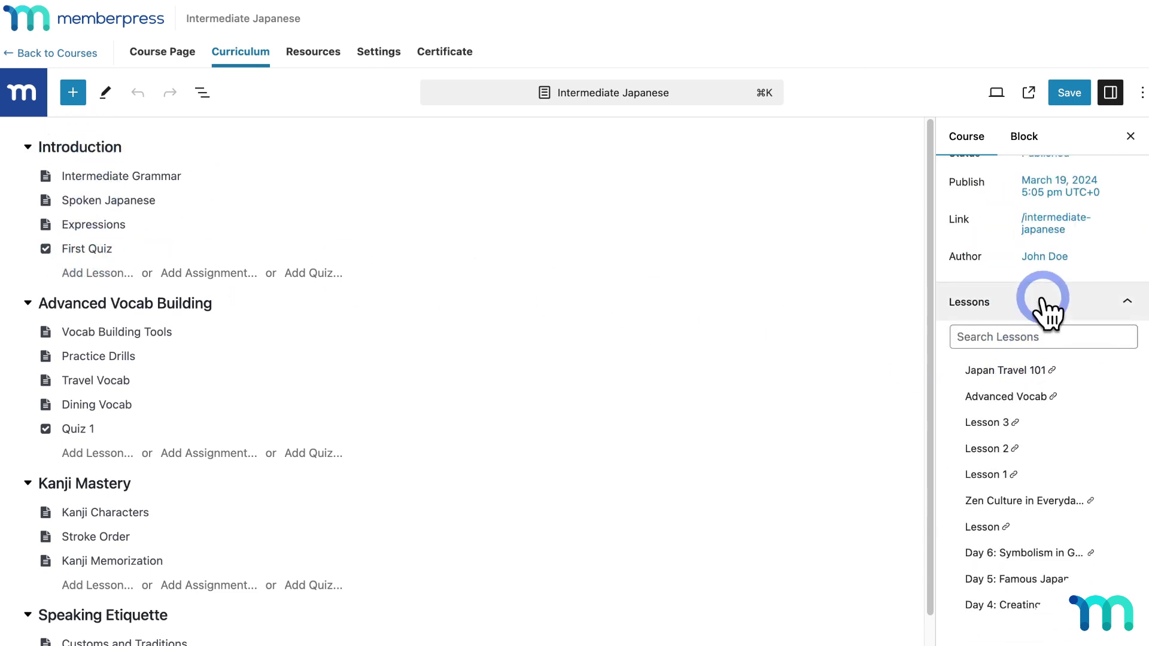
{"action": "scroll", "coordinate": [1073, 371], "scroll_direction": "down", "scroll_amount": 10}
{"action": "scroll", "coordinate": [1068, 308], "scroll_direction": "down", "scroll_amount": 2}
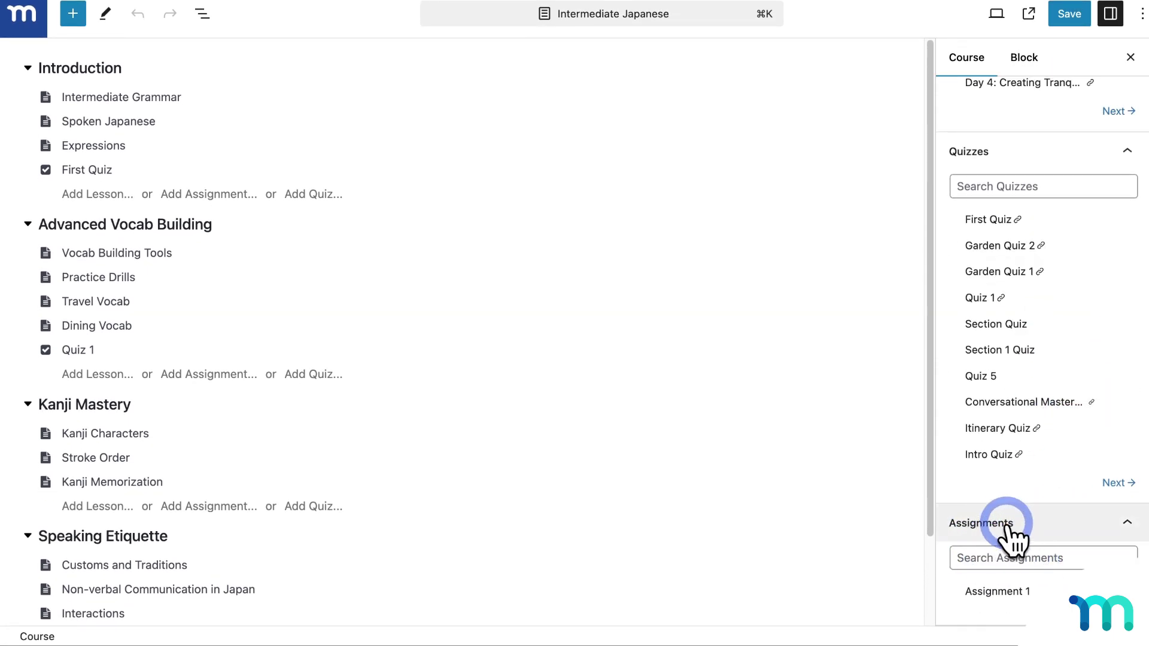
{"action": "mouse_move", "coordinate": [1000, 593]}
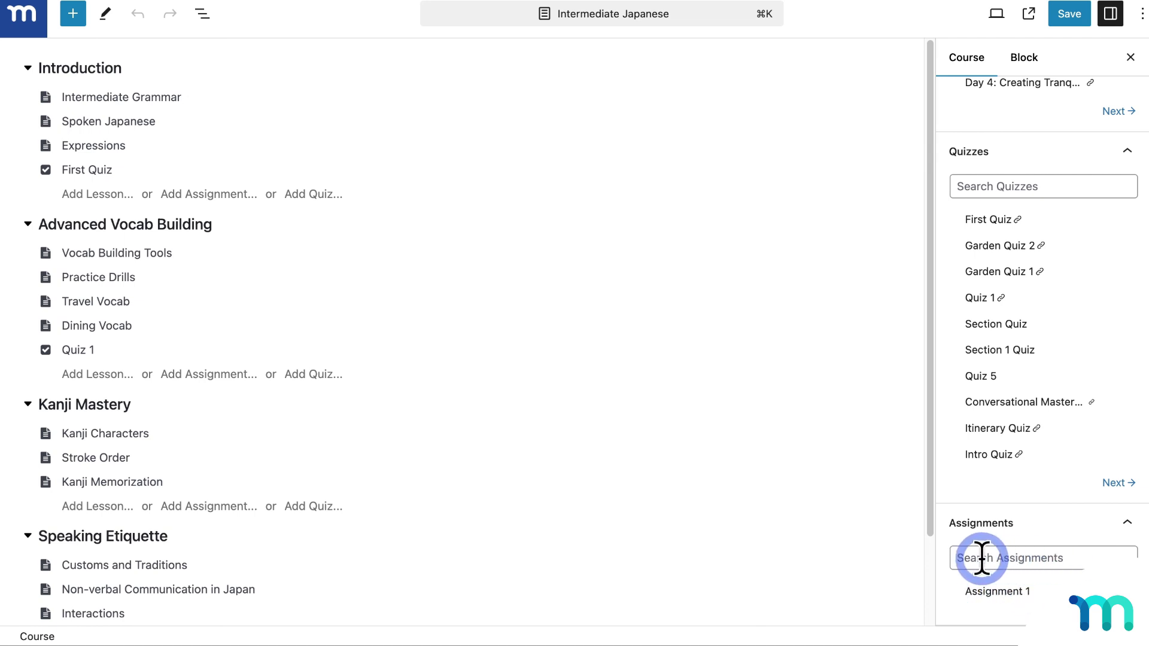
{"action": "left_click_drag", "start_coordinate": [984, 588], "coordinate": [90, 225]}
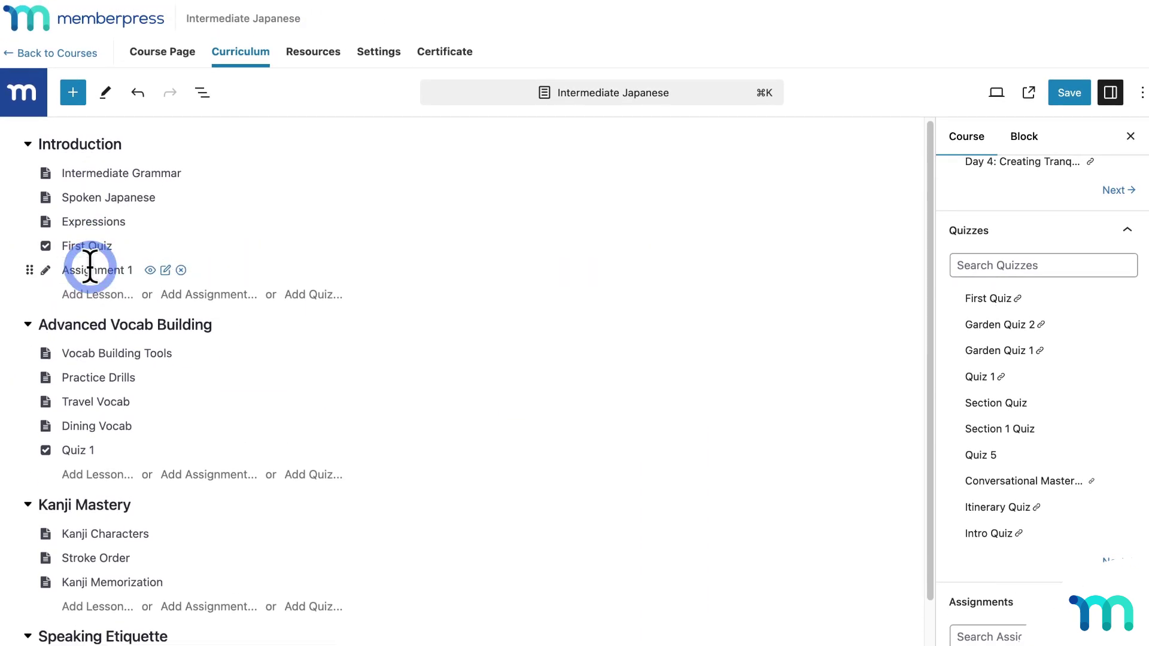
{"action": "mouse_move", "coordinate": [31, 269]}
{"action": "left_mouse_down"}
{"action": "mouse_move", "coordinate": [30, 206]}
{"action": "mouse_move", "coordinate": [33, 265]}
{"action": "left_mouse_up"}
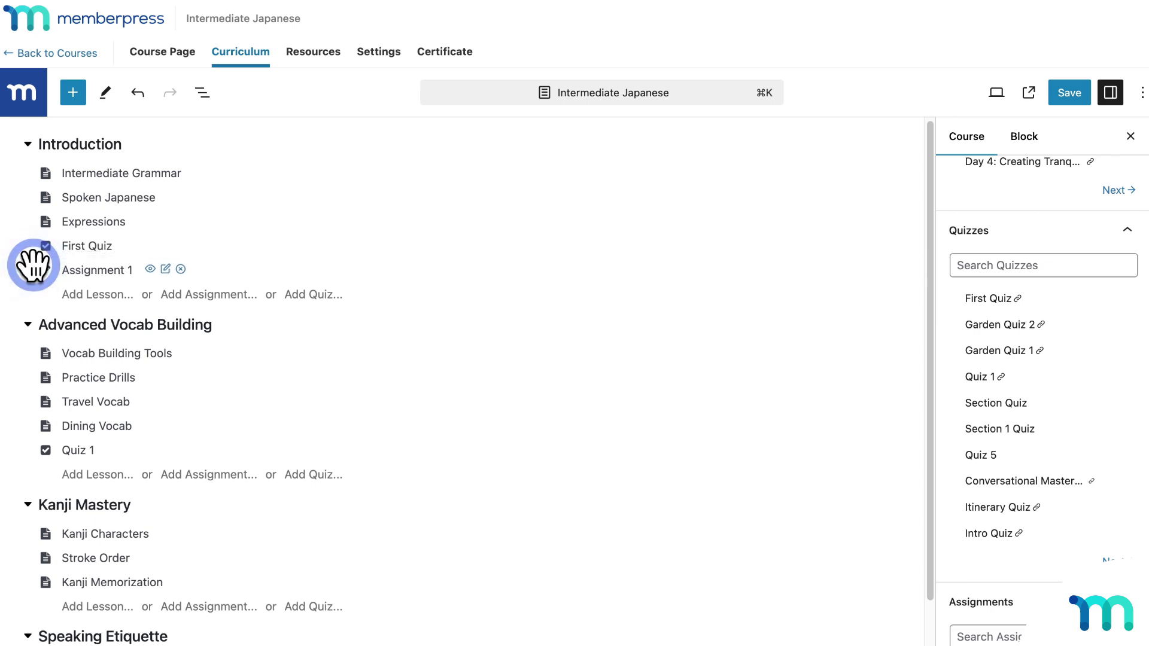
{"action": "left_click", "coordinate": [1058, 96]}
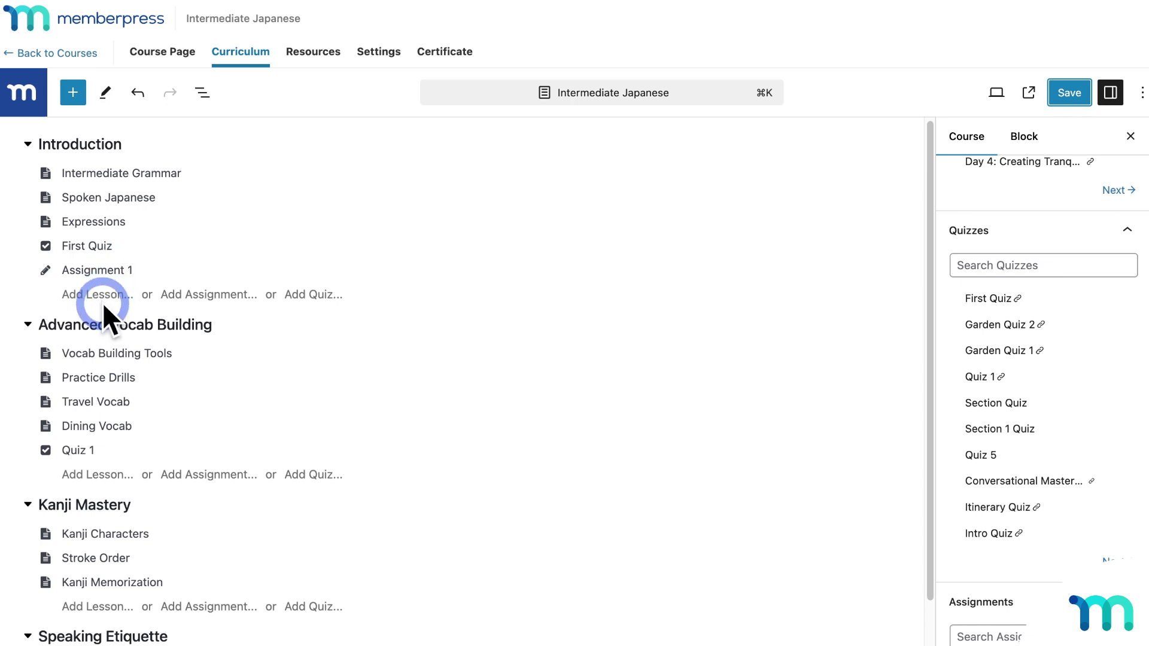
Create a new assignment named "Assignment 2" after Quiz 1 in the Advanced Vocab Building section.
{"action": "scroll", "coordinate": [110, 378], "scroll_direction": "down", "scroll_amount": 2}
{"action": "scroll", "coordinate": [117, 299], "scroll_direction": "down", "scroll_amount": 2}
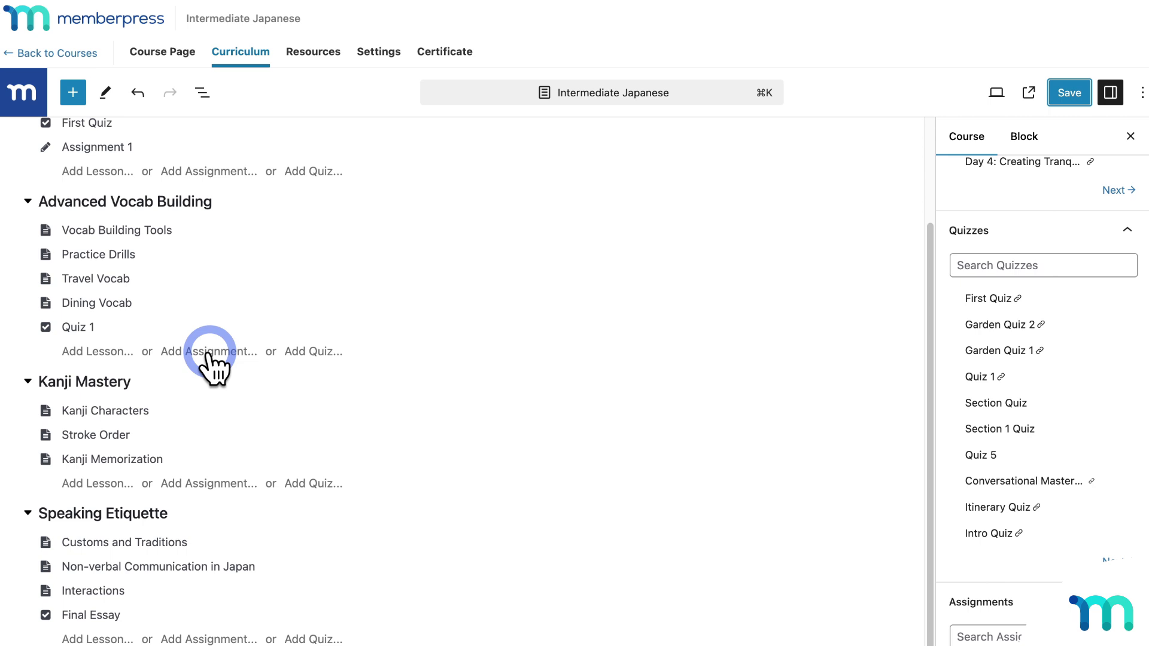
{"action": "left_click", "coordinate": [209, 351]}
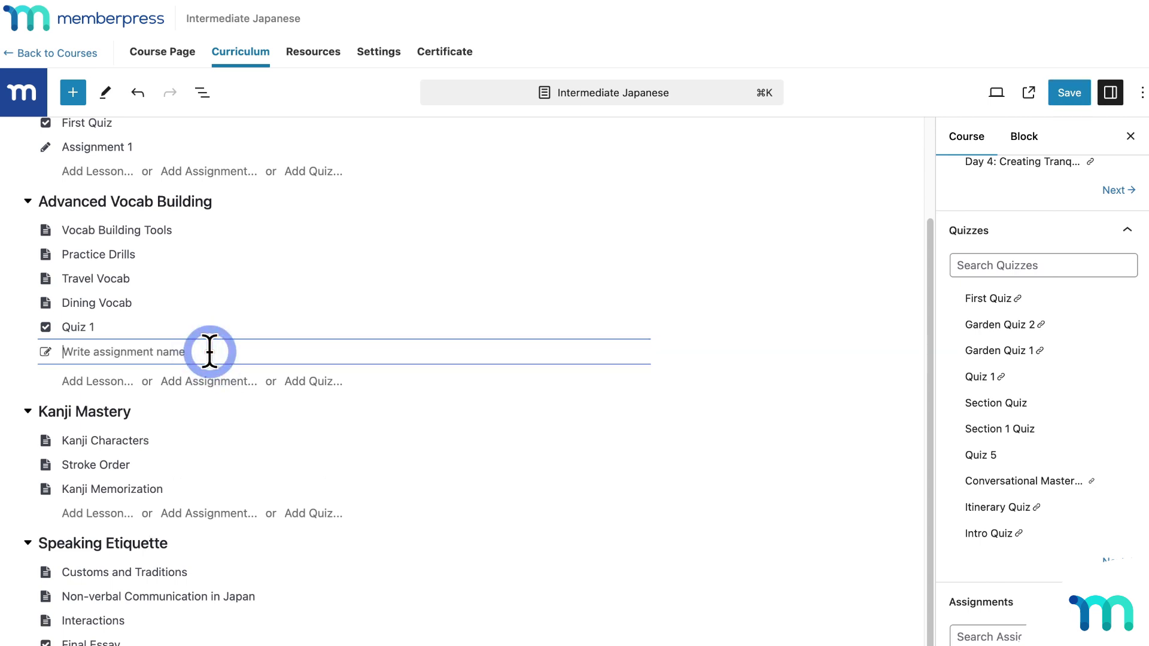
{"action": "type", "text": "Assignment 2"}
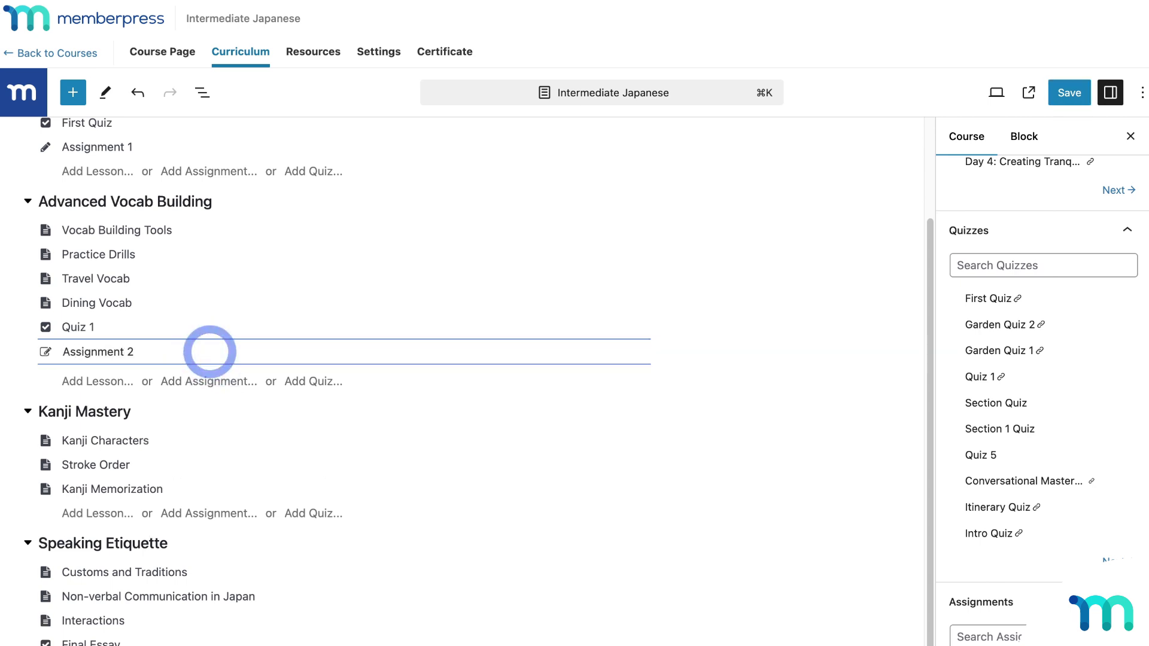
{"action": "key", "text": "Return"}
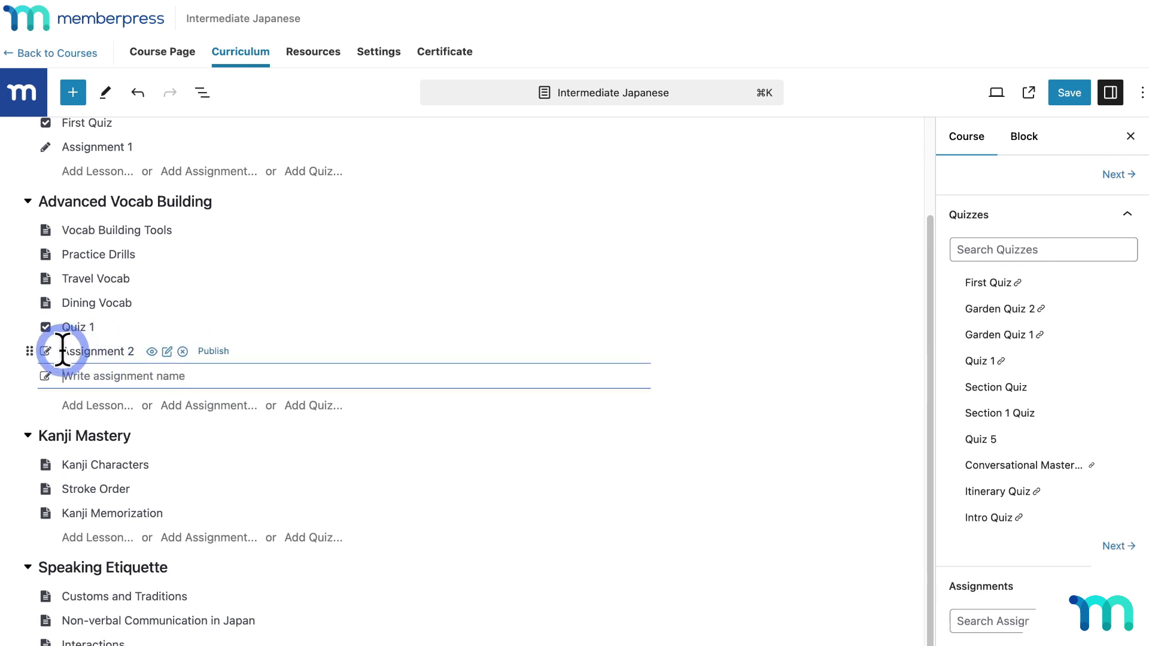
Open Assignment 2 for editing, publish it and dismiss the publishing confirmation.
{"action": "left_click", "coordinate": [168, 353]}
{"action": "left_click", "coordinate": [691, 224]}
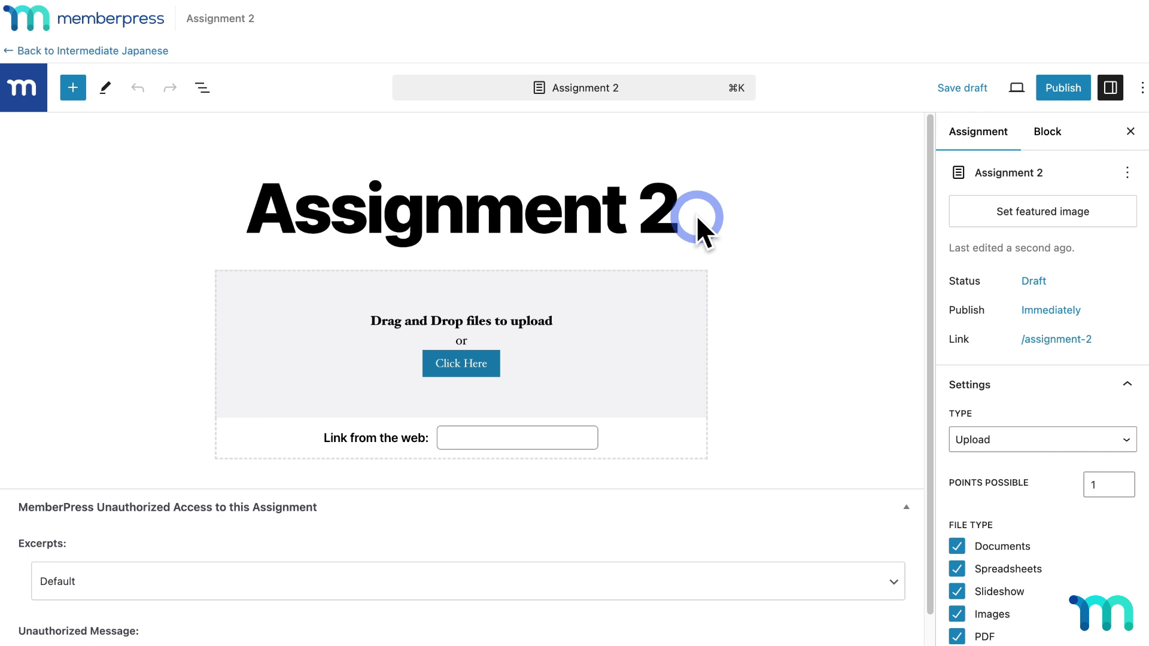
{"action": "left_click", "coordinate": [1063, 87]}
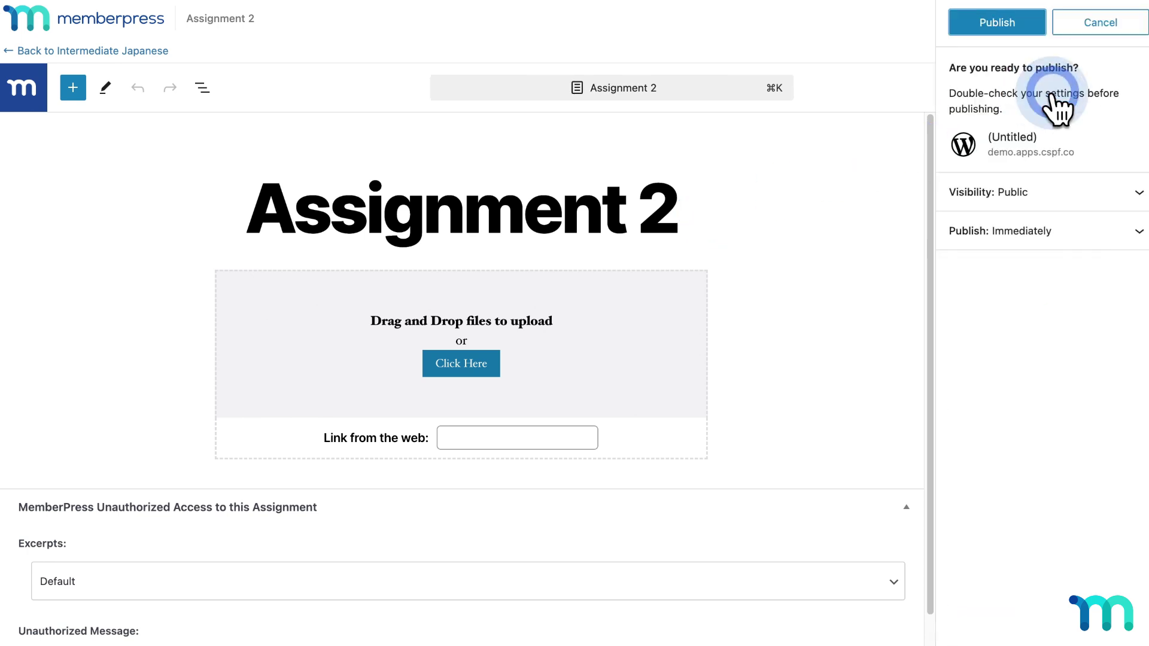
{"action": "left_click", "coordinate": [1011, 30]}
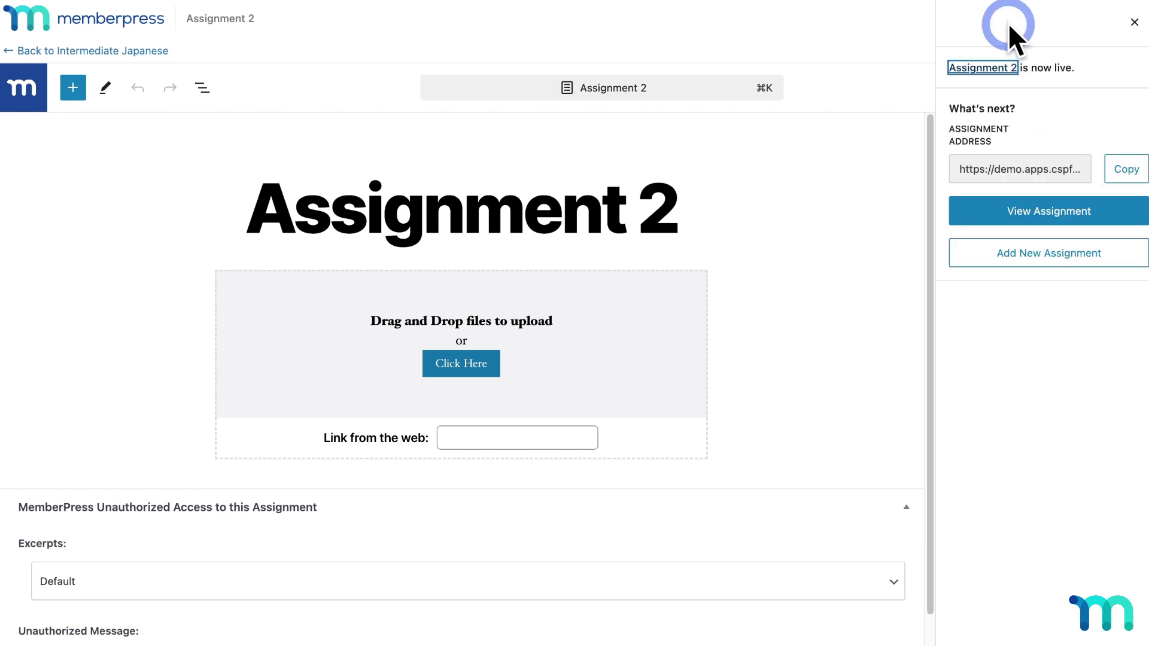
{"action": "left_click", "coordinate": [1133, 23]}
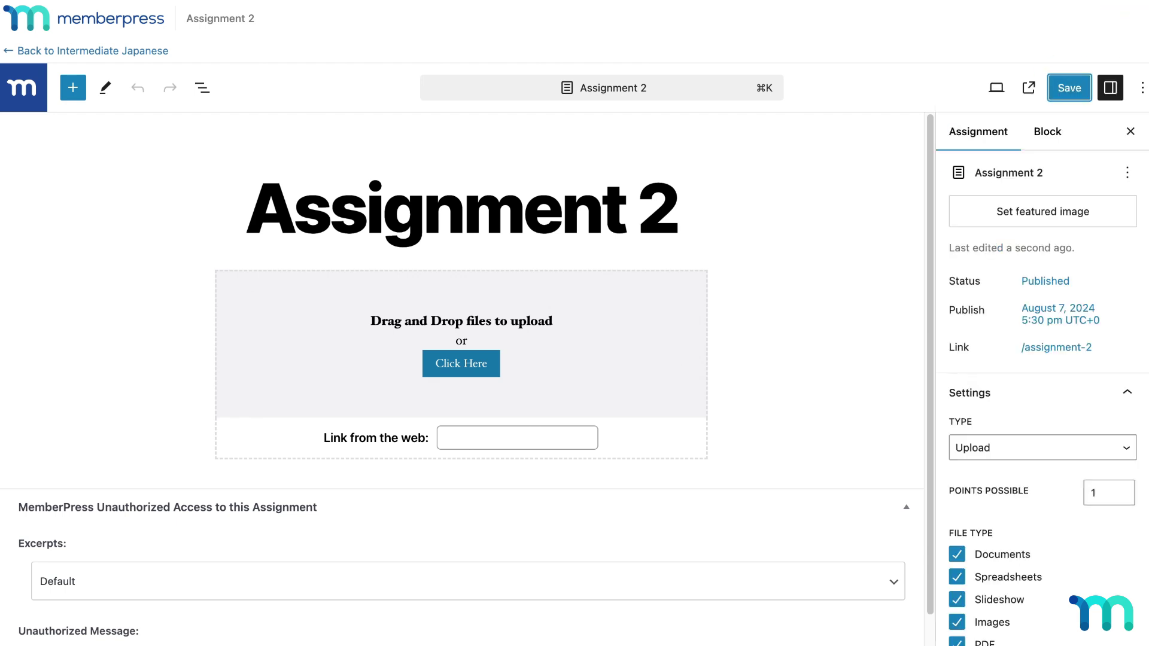
Return from Assignment 2 through the Intermediate Japanese course to the courses list, and open the assignments list.
{"action": "left_click", "coordinate": [128, 54]}
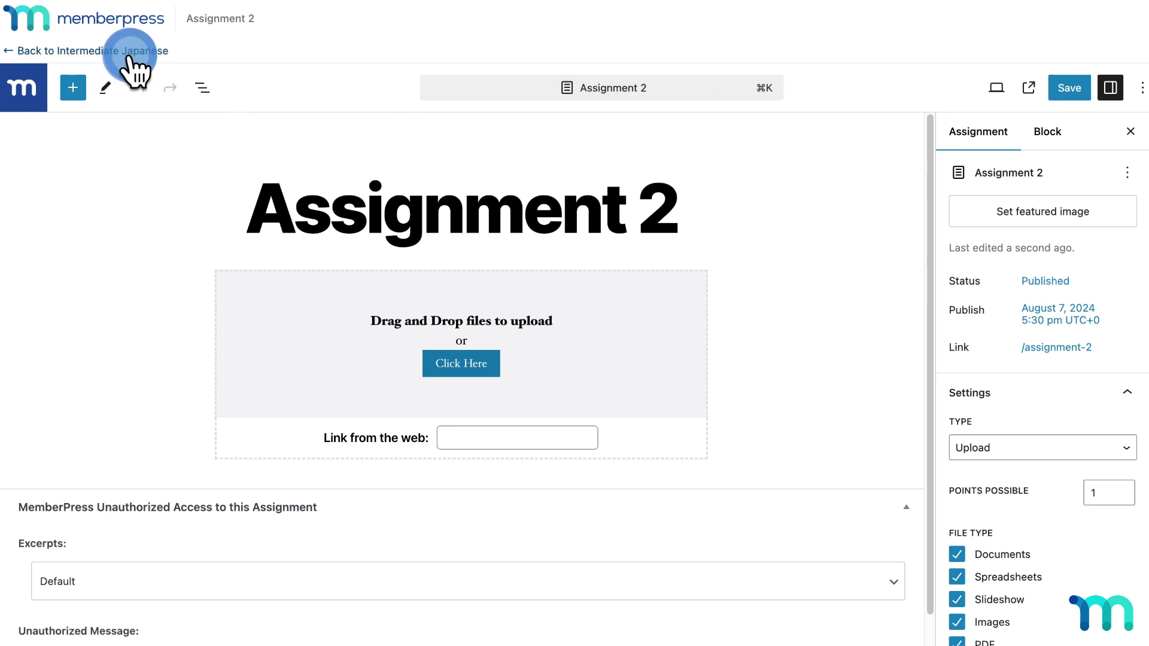
{"action": "left_click", "coordinate": [87, 54]}
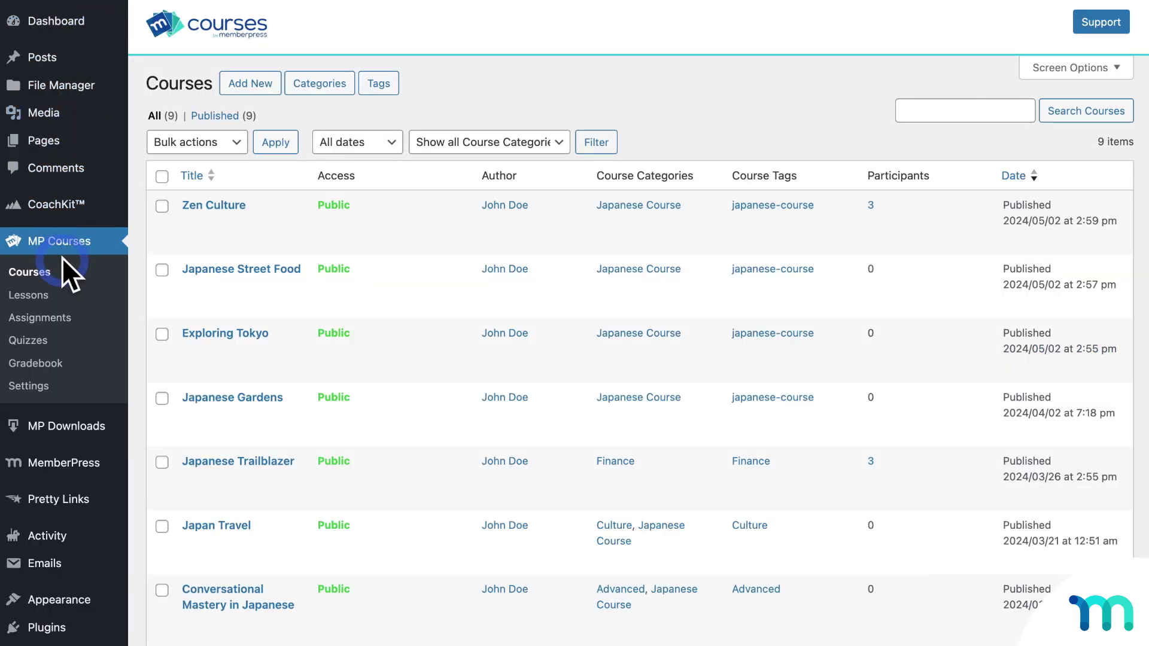
{"action": "left_click", "coordinate": [52, 319]}
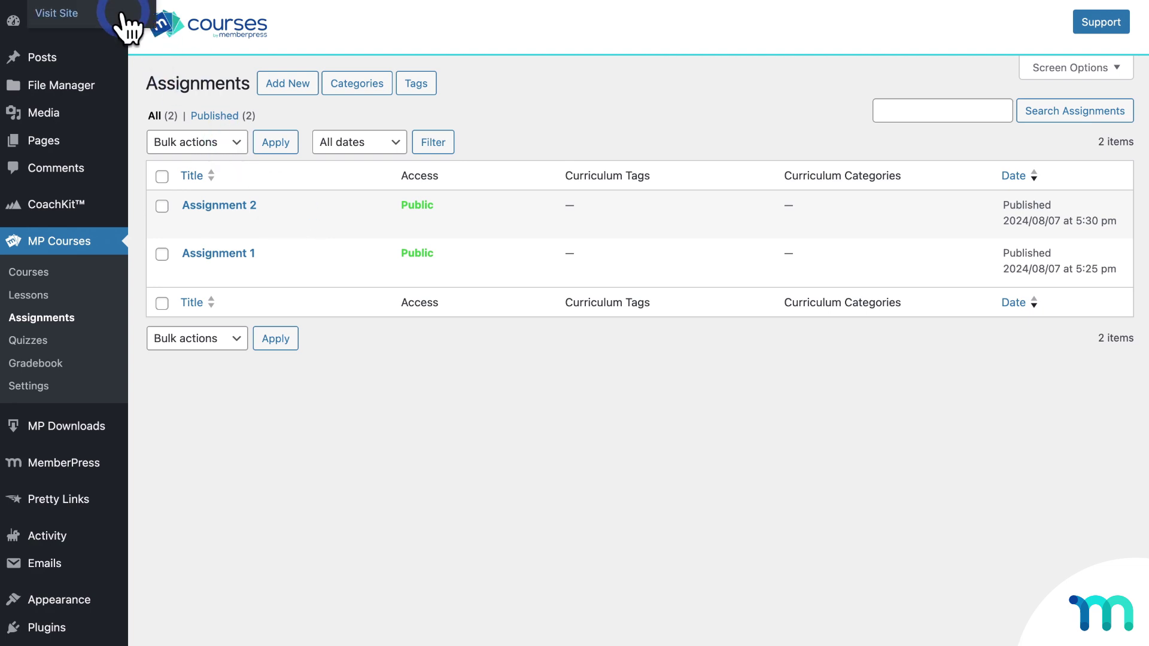
Open the website's front end in an incognito window.
{"action": "right_click", "coordinate": [124, 9]}
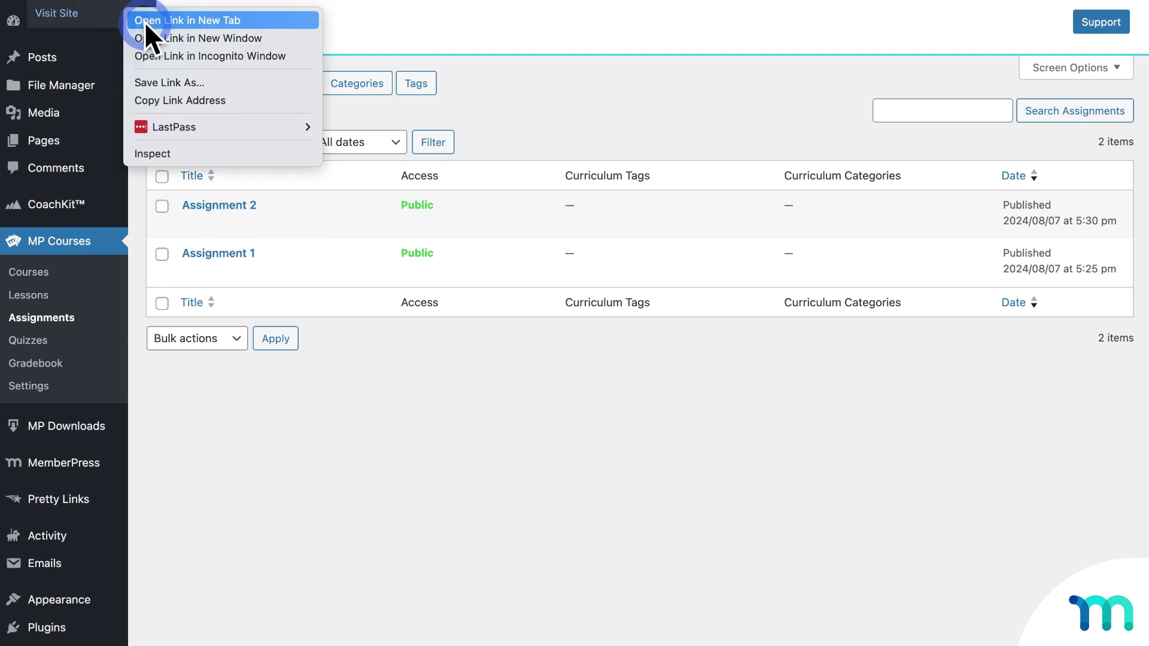
{"action": "left_click", "coordinate": [227, 56]}
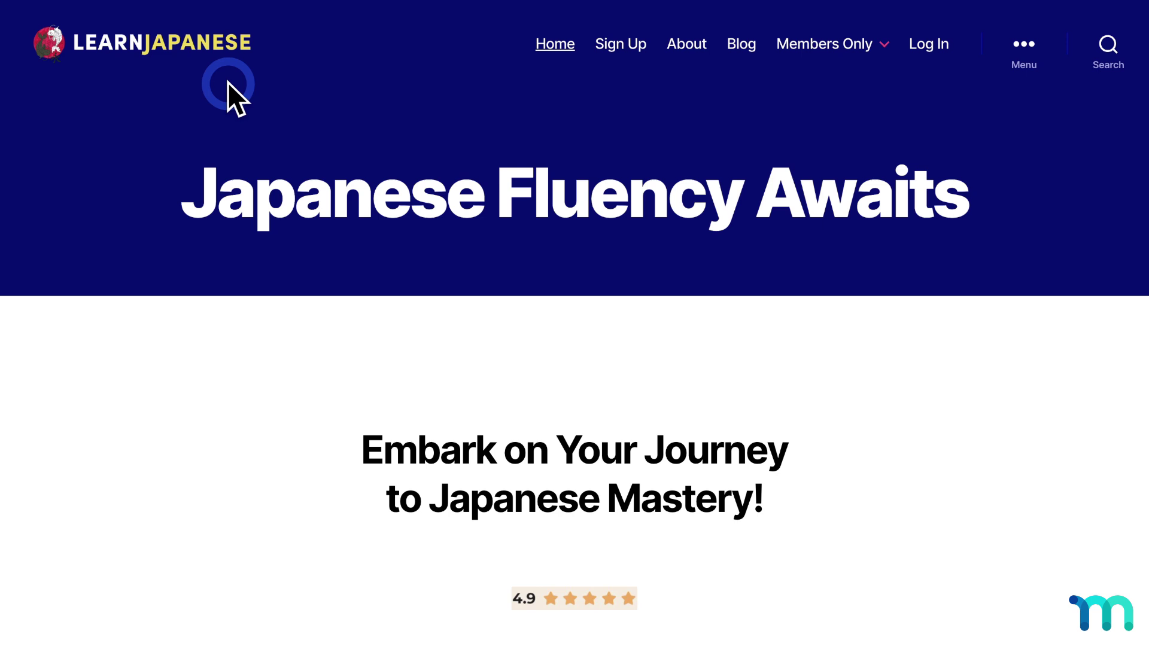
Log in to the Learn Japanese site as a student, entering the account username and password.
{"action": "left_click", "coordinate": [929, 44]}
{"action": "left_click", "coordinate": [436, 387]}
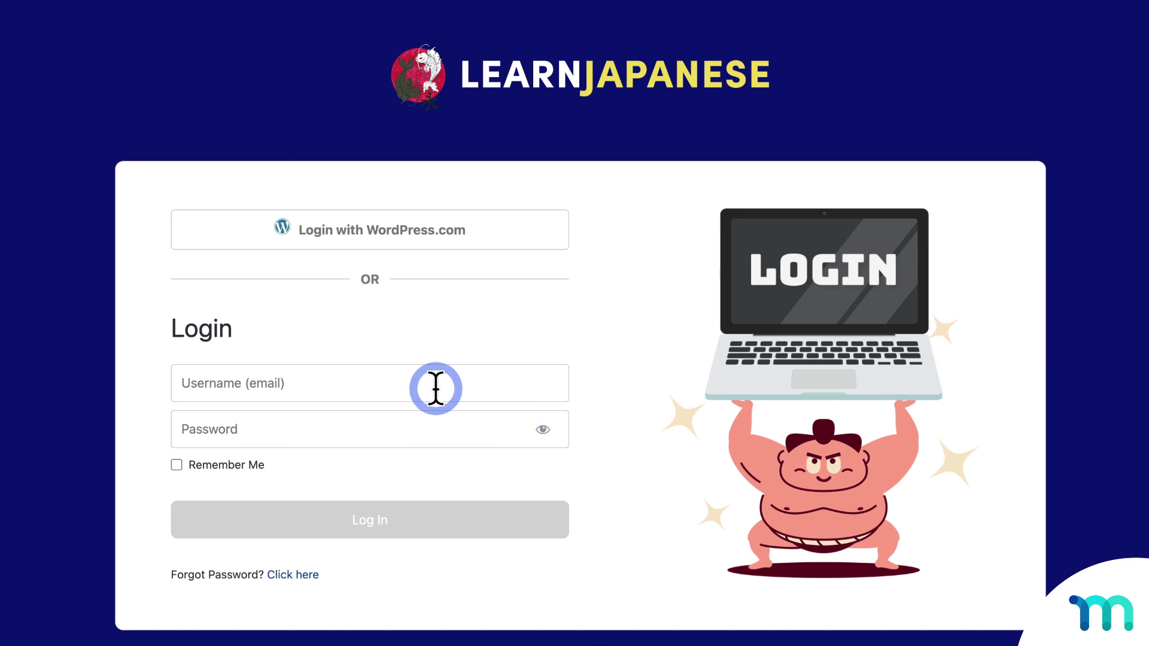
{"action": "type", "text": "sarahdoe"}
{"action": "key", "text": "Tab"}
{"action": "type", "text": "s******"}
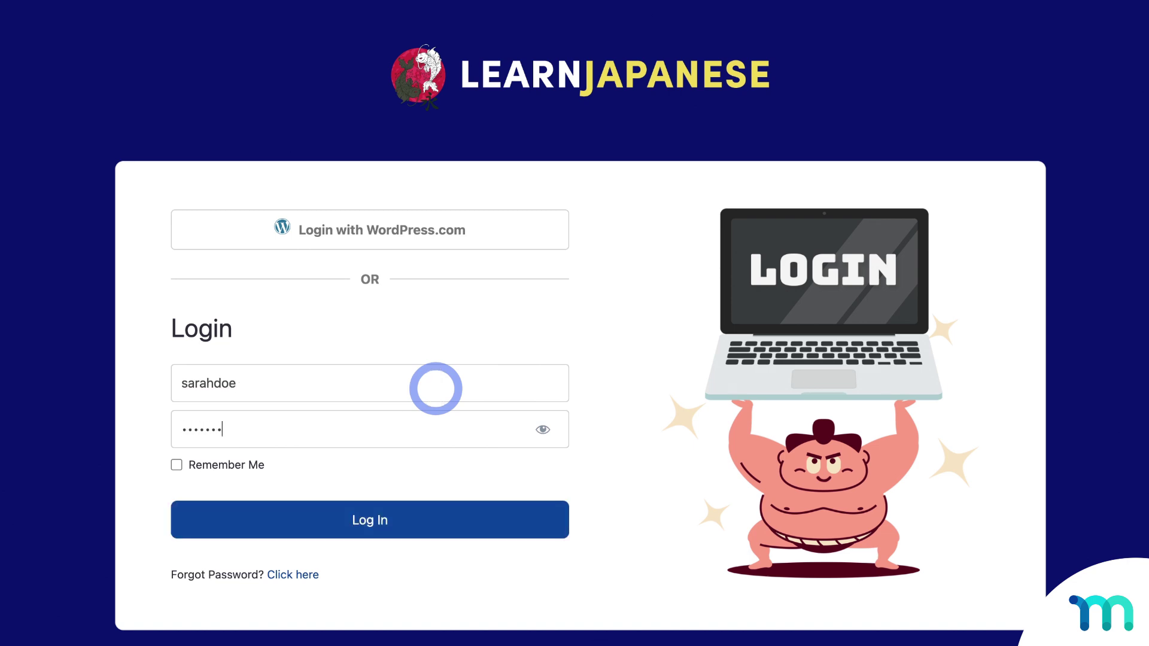
{"action": "left_click", "coordinate": [397, 516]}
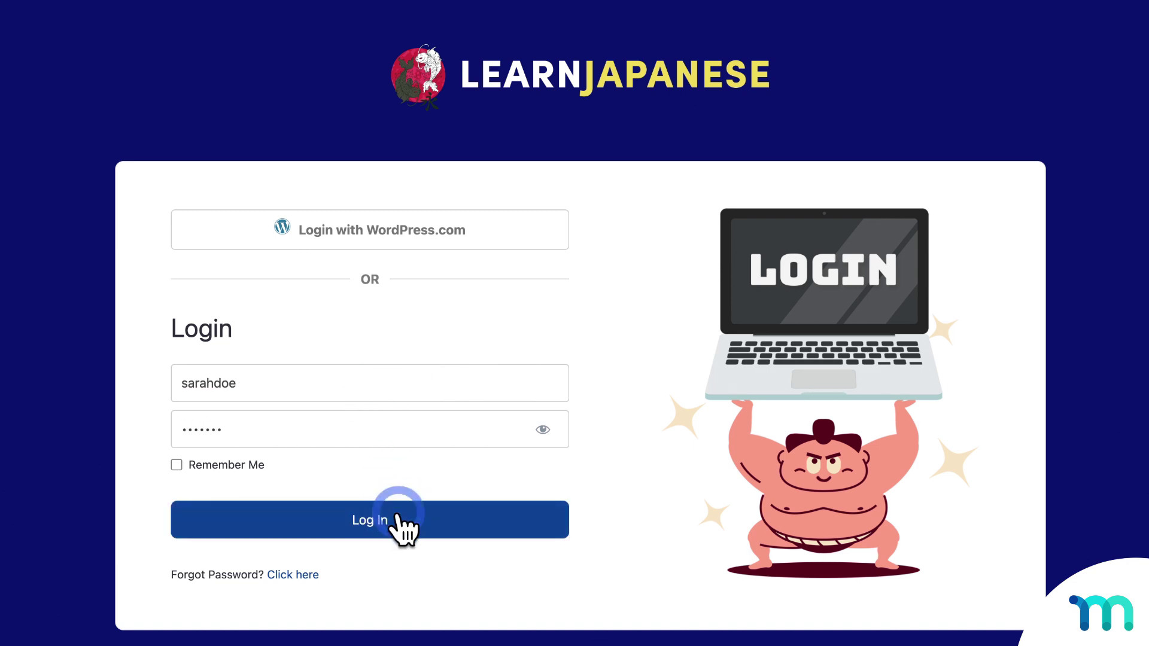
{"action": "left_click", "coordinate": [526, 400]}
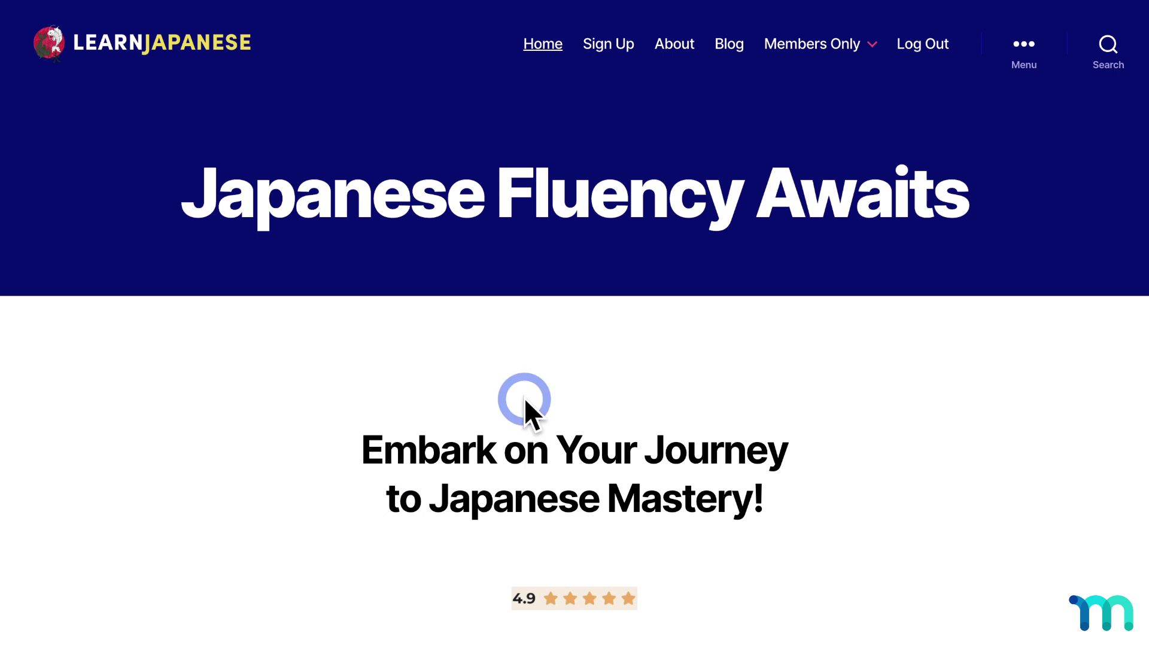
Open the Intermediate Japanese course from the student account's My Courses list.
{"action": "left_click", "coordinate": [844, 45]}
{"action": "left_click", "coordinate": [769, 225]}
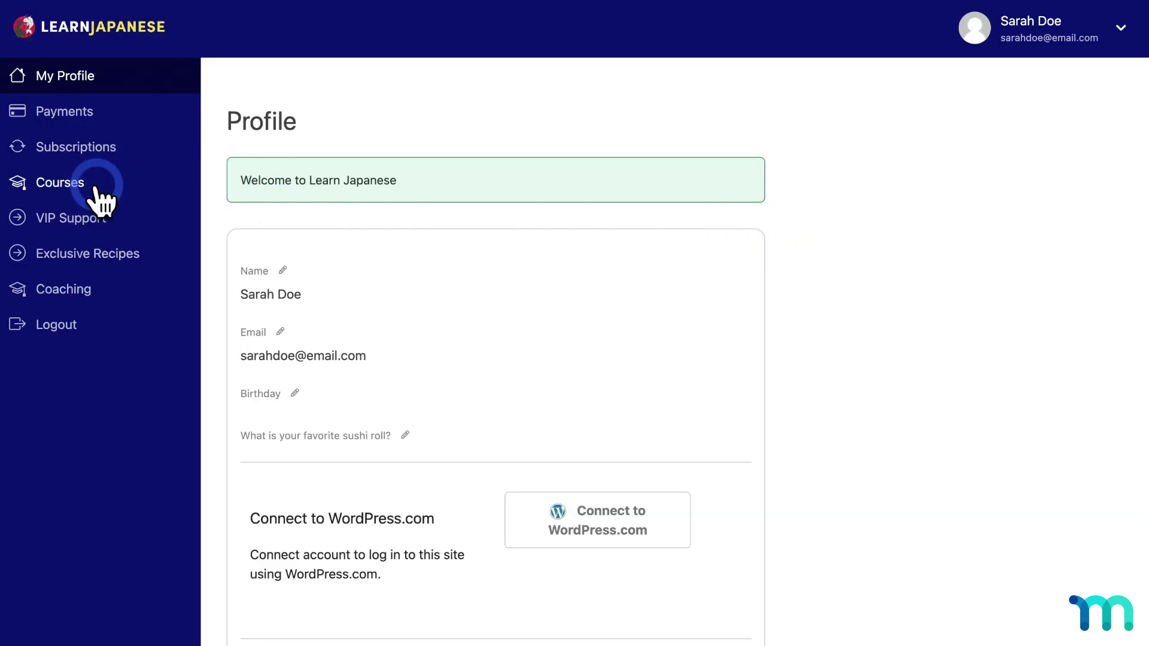
{"action": "left_click", "coordinate": [95, 193]}
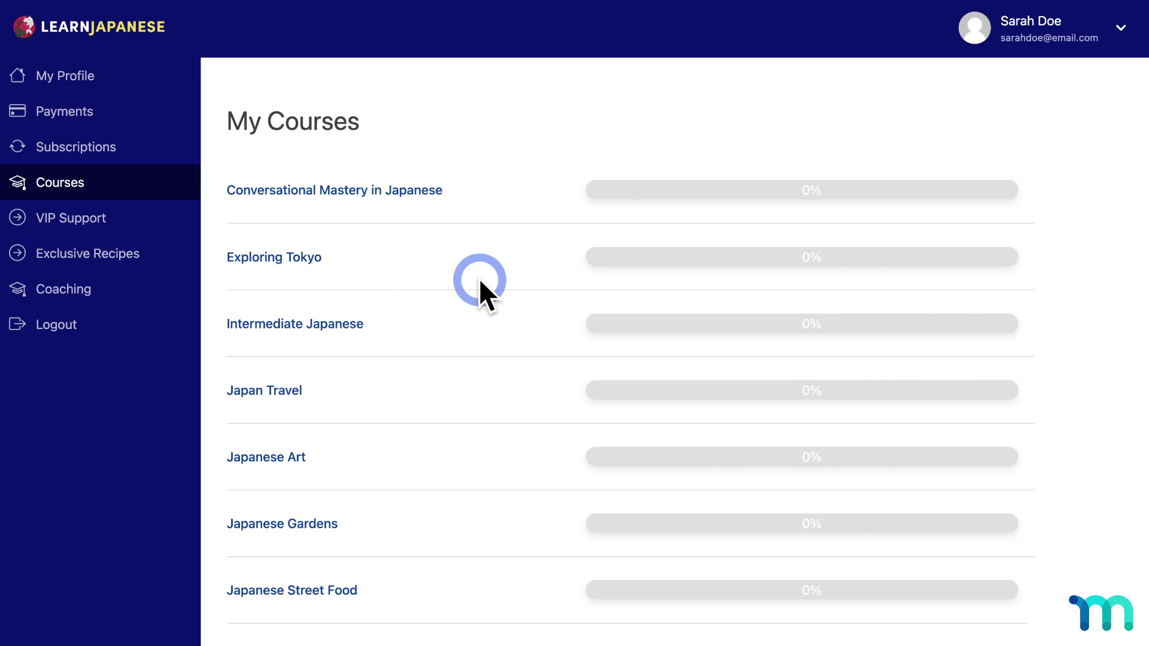
{"action": "scroll", "coordinate": [481, 281], "scroll_direction": "down", "scroll_amount": 3}
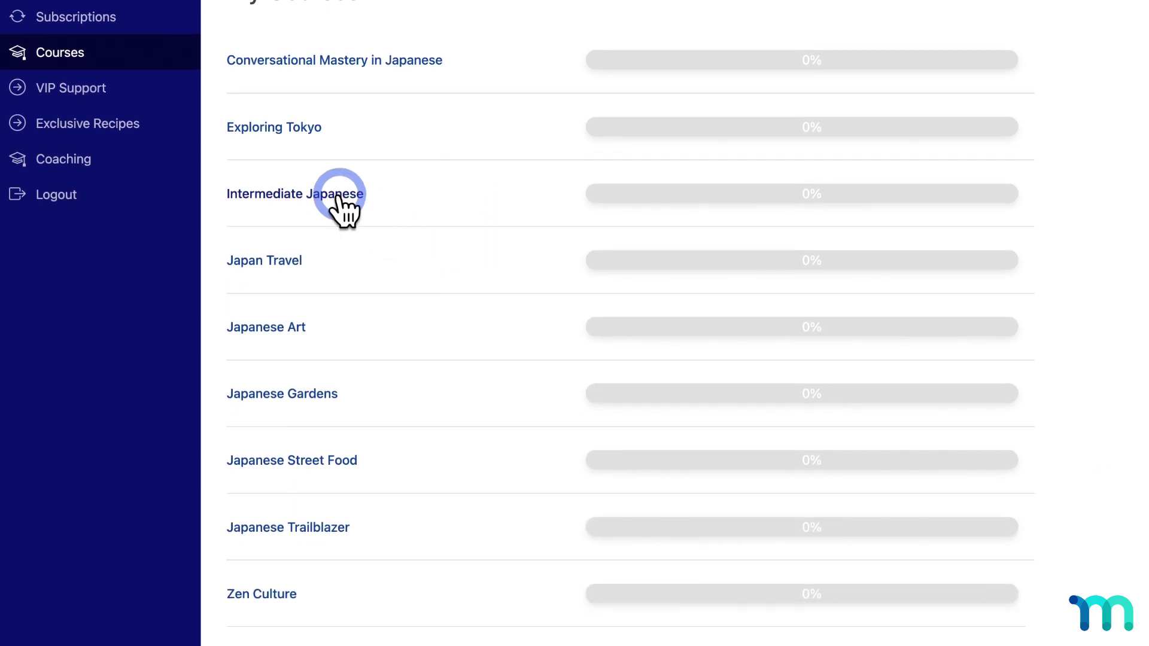
{"action": "left_click", "coordinate": [339, 192]}
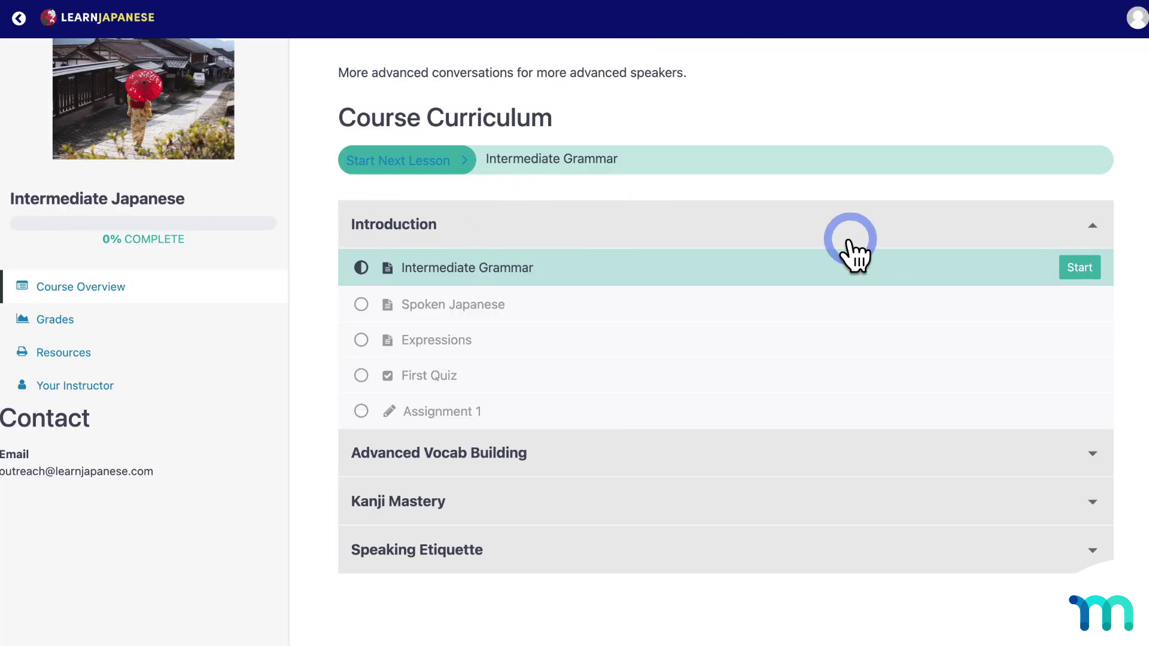
Complete the three Introduction lessons starting with Intermediate Grammar, and submit First Quiz with Sushi as the answer.
{"action": "left_click", "coordinate": [1079, 268]}
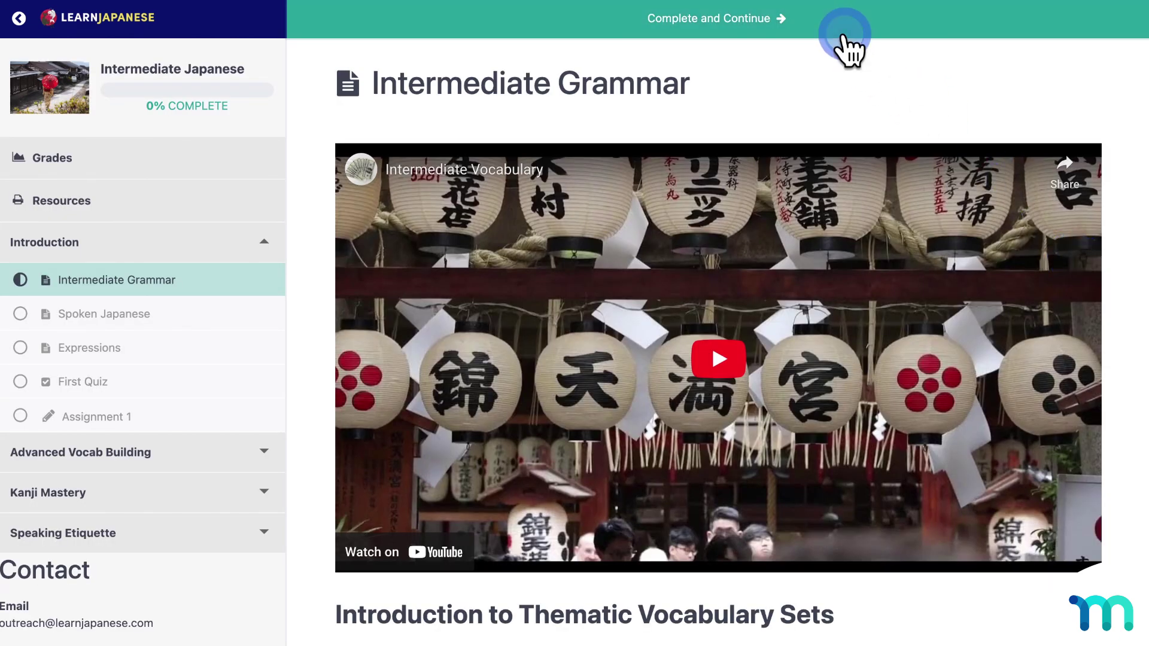
{"action": "left_click", "coordinate": [843, 35]}
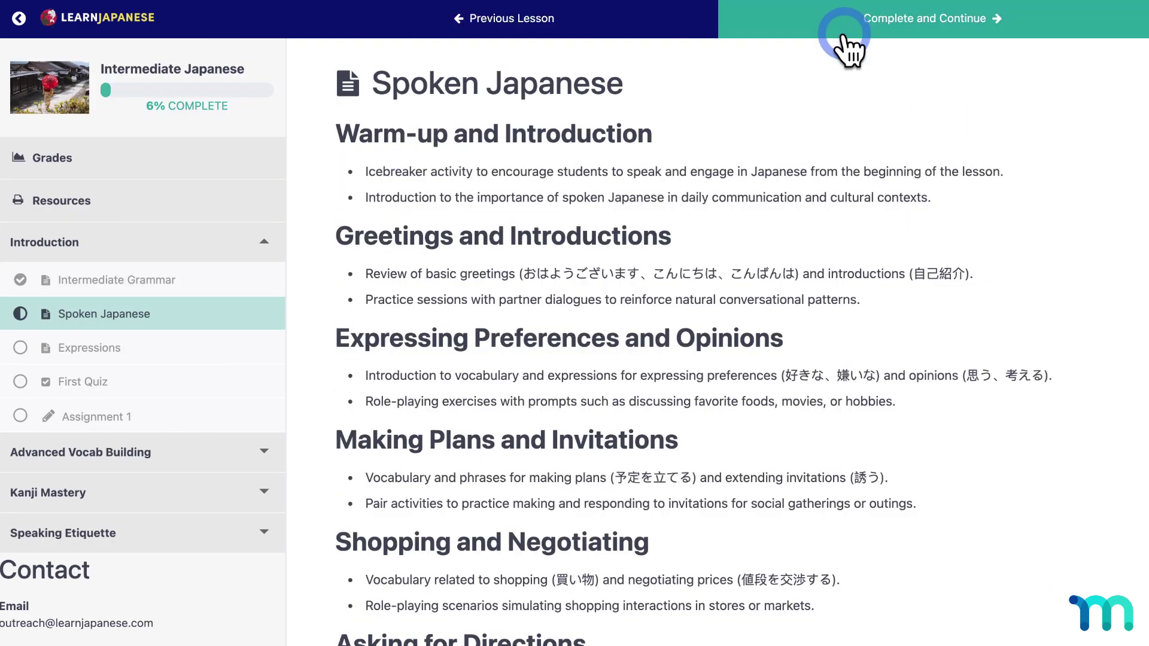
{"action": "left_click", "coordinate": [844, 42]}
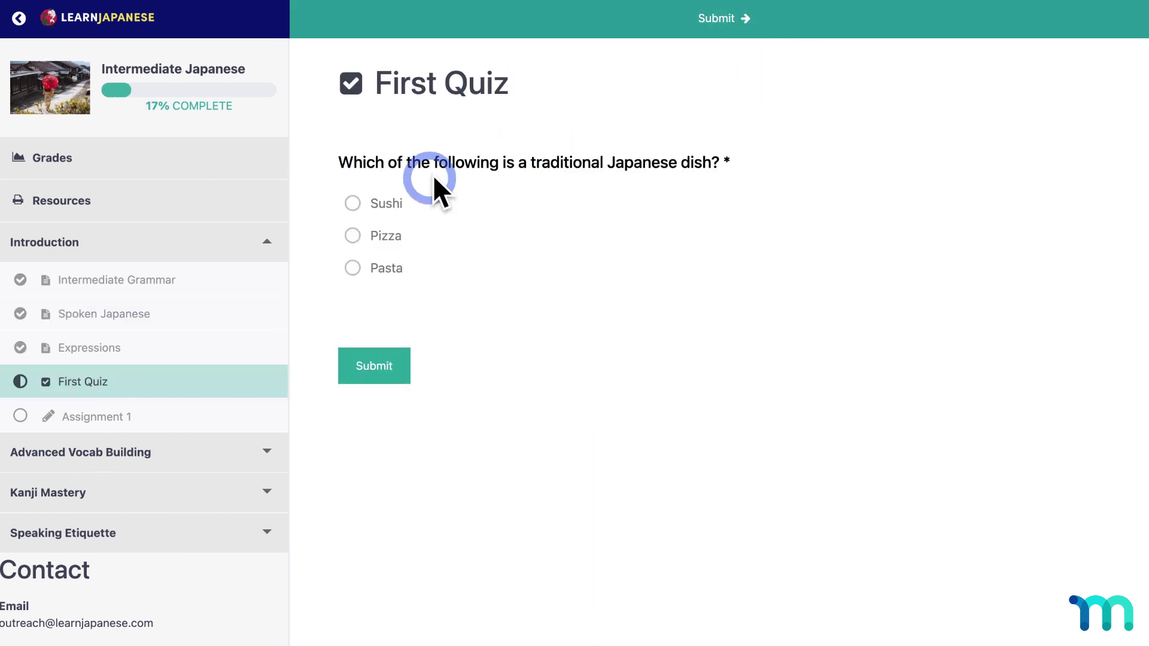
{"action": "left_click", "coordinate": [355, 203]}
{"action": "left_click", "coordinate": [372, 359]}
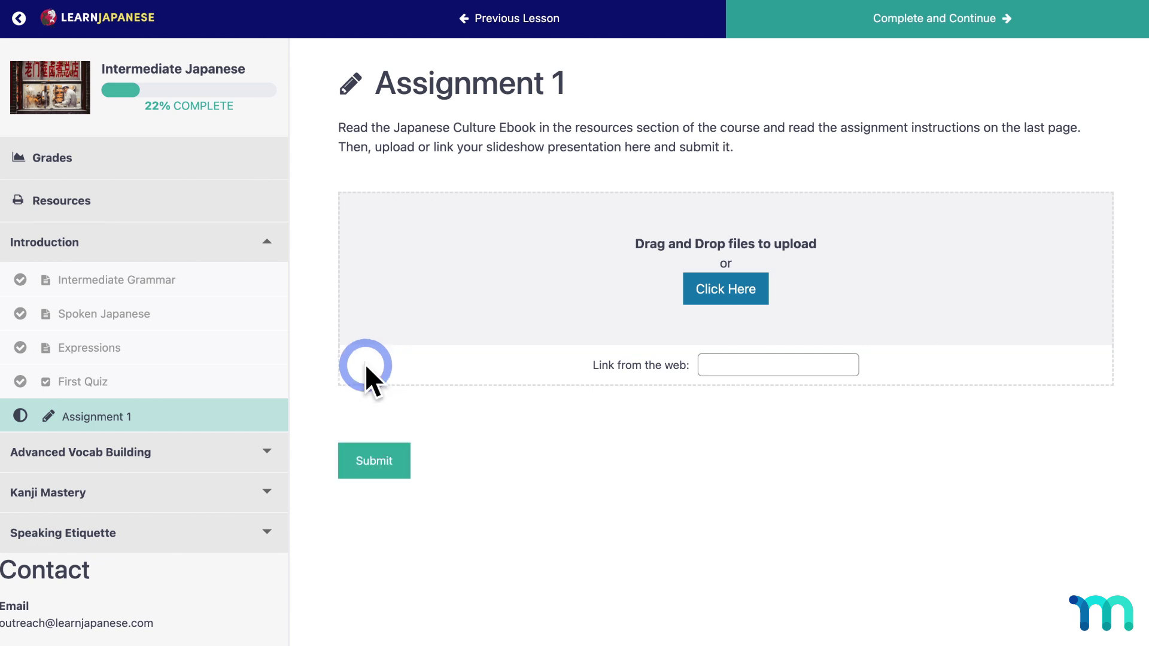
Look at the downloadable ebook in the course's resources, and return to Assignment 1 through the course overview.
{"action": "left_click", "coordinate": [716, 293]}
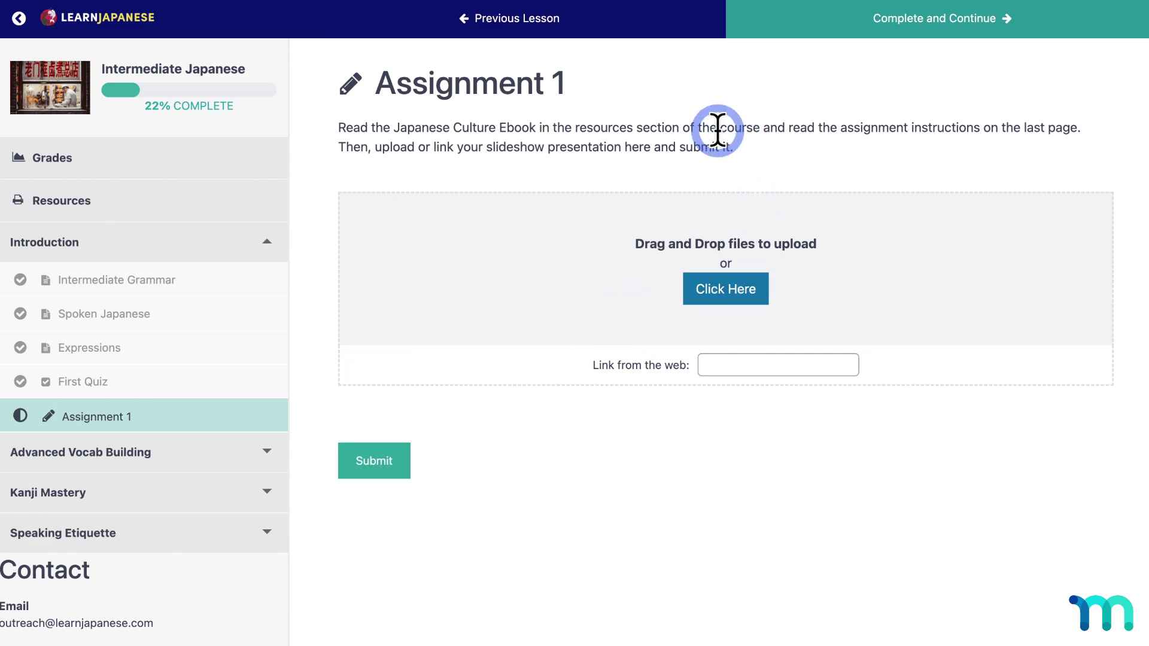
{"action": "left_click", "coordinate": [751, 291]}
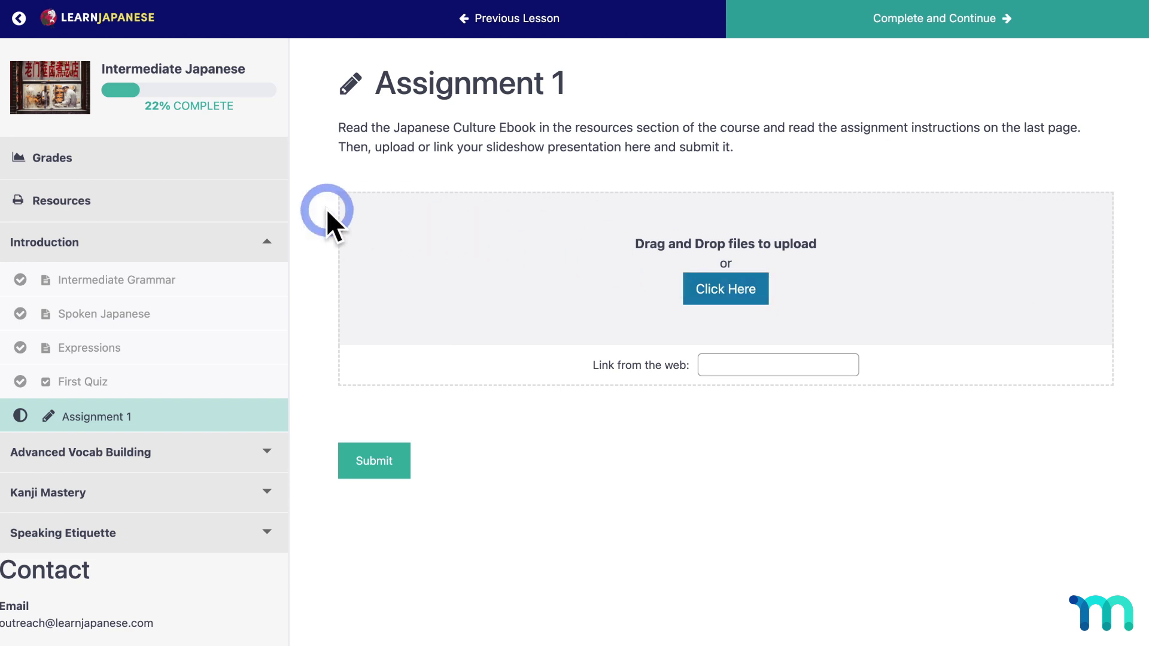
{"action": "left_click", "coordinate": [94, 213]}
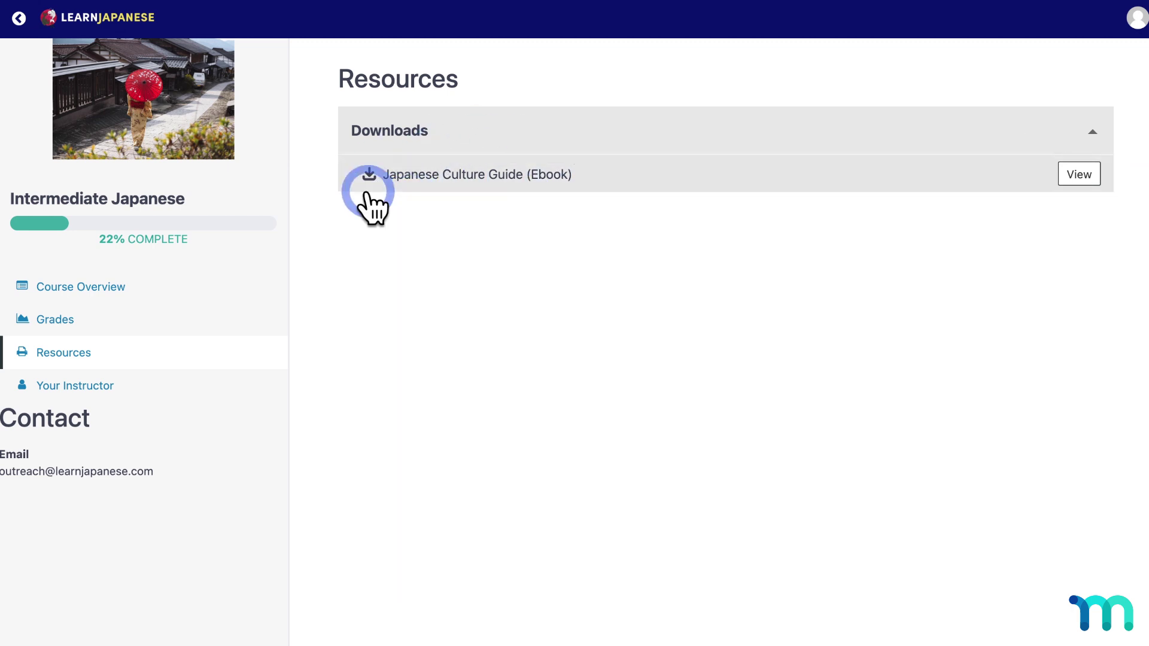
{"action": "left_click", "coordinate": [117, 287]}
{"action": "left_click", "coordinate": [1097, 424]}
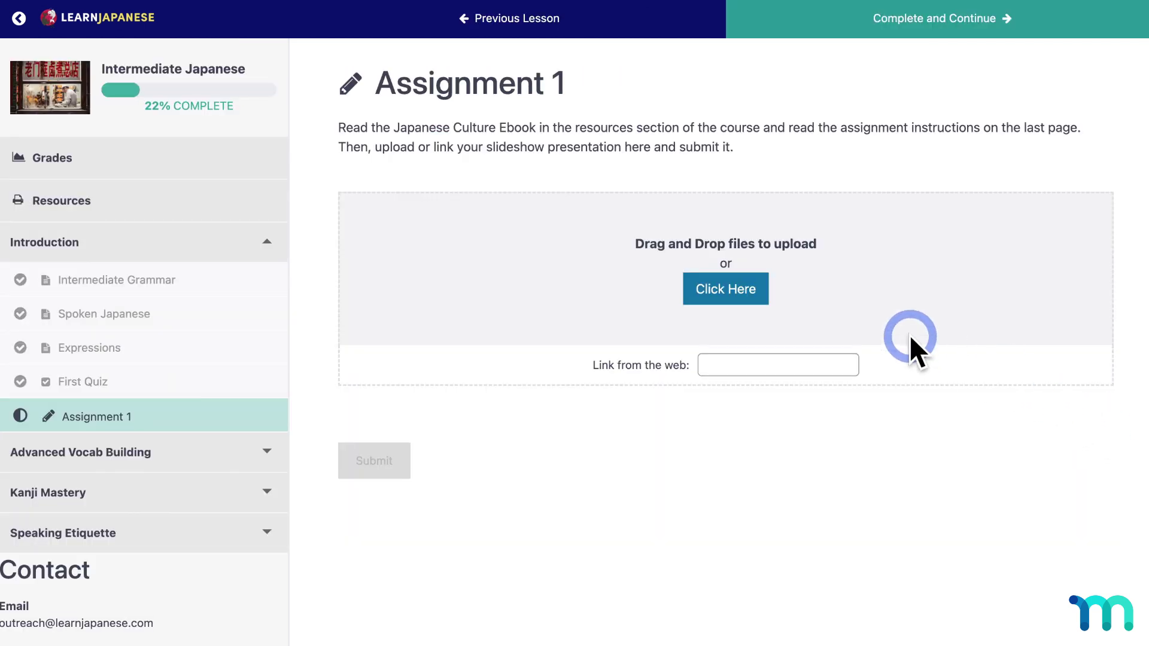
Upload the student's .pptx presentation from the Documents folder to Assignment 1 and submit the assignment.
{"action": "left_click", "coordinate": [743, 293]}
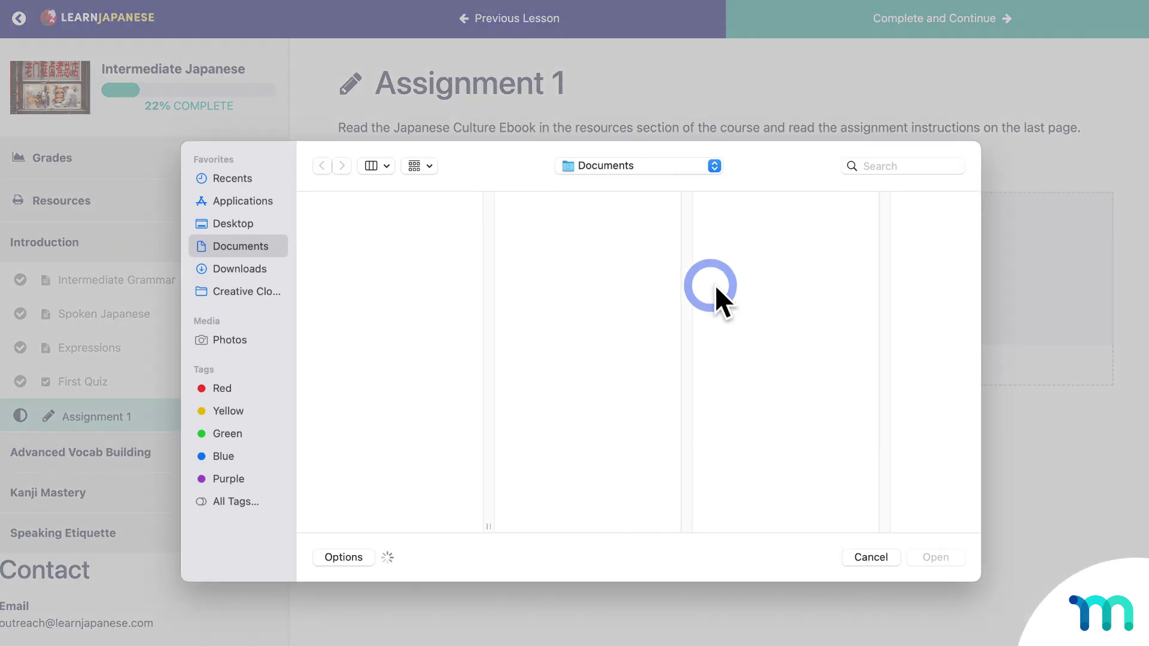
{"action": "left_click", "coordinate": [429, 276]}
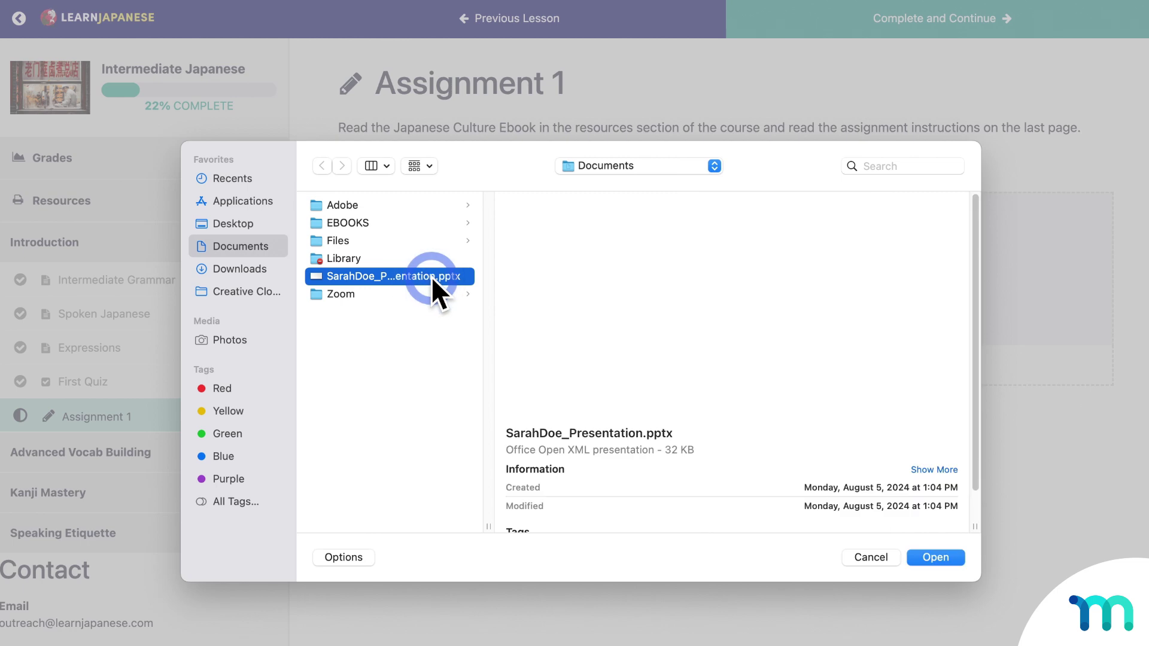
{"action": "left_click", "coordinate": [953, 557]}
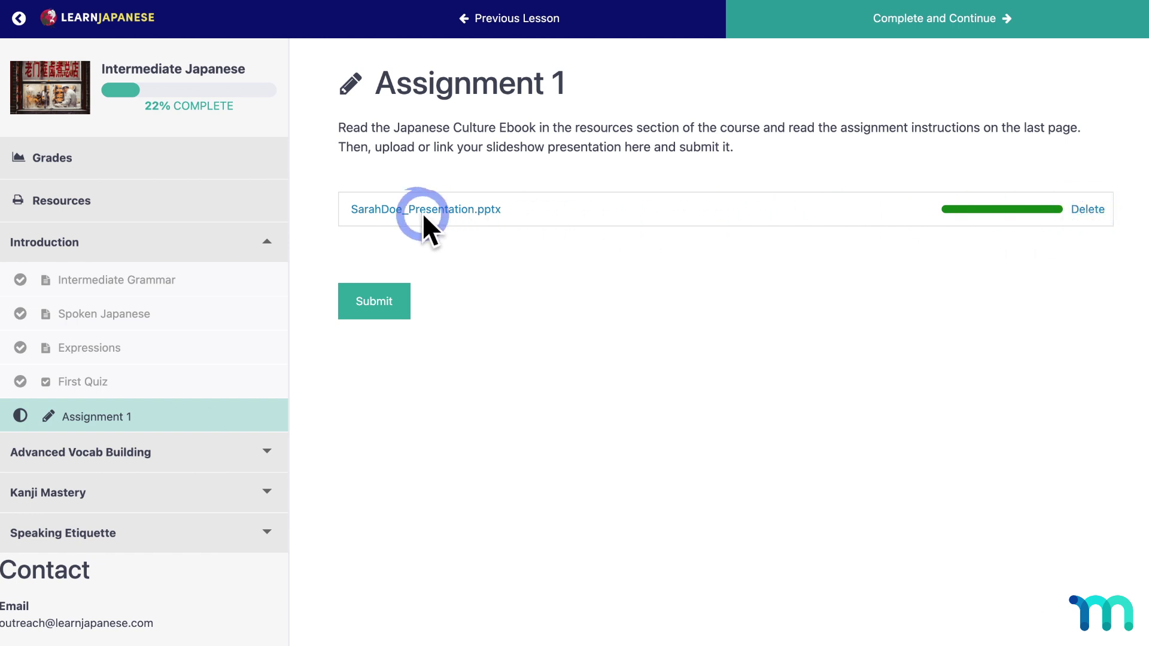
{"action": "left_click", "coordinate": [394, 302]}
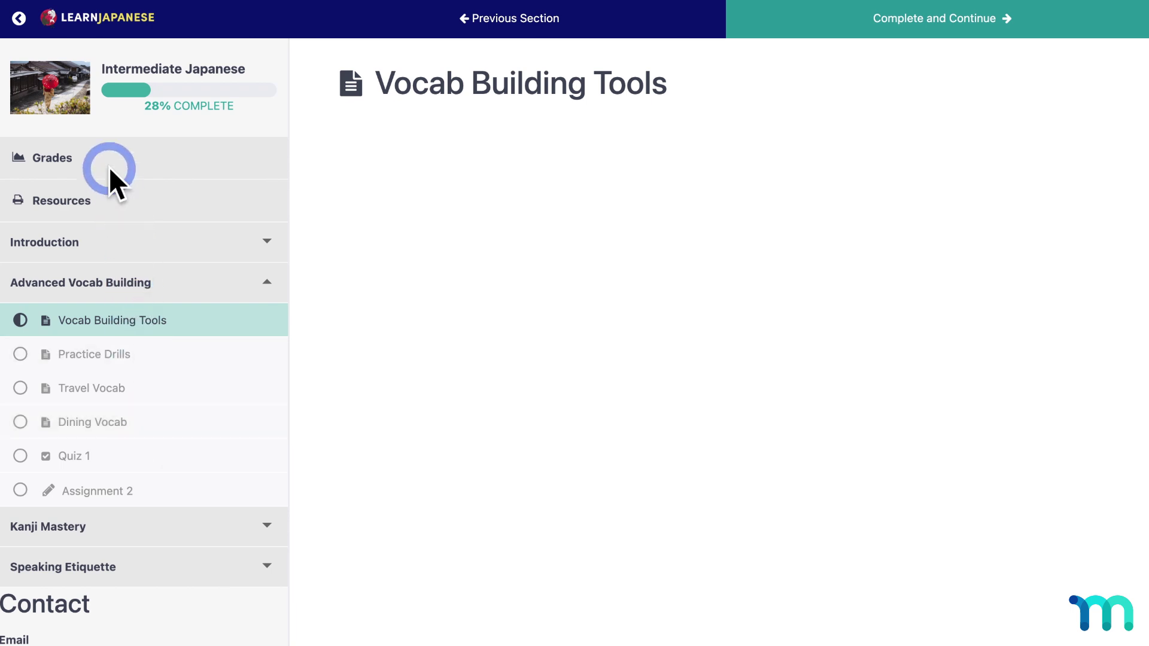
Check Assignment 1's grade entry and its available action on the student's Grades page for the course.
{"action": "left_click", "coordinate": [50, 160]}
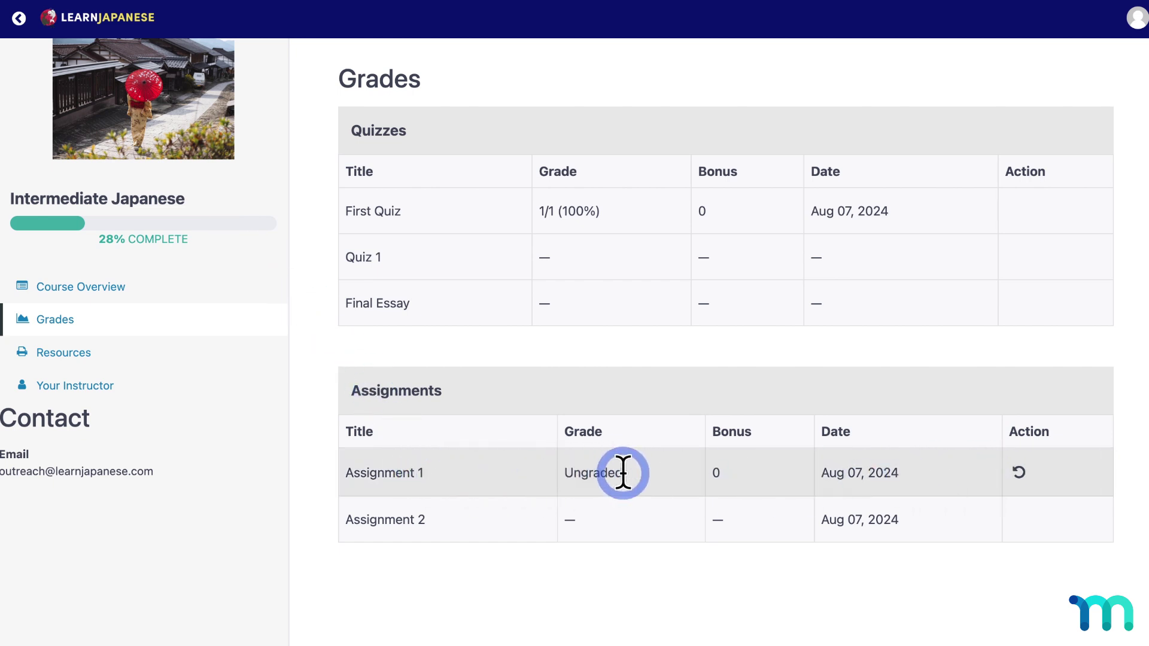
{"action": "left_click", "coordinate": [1024, 471]}
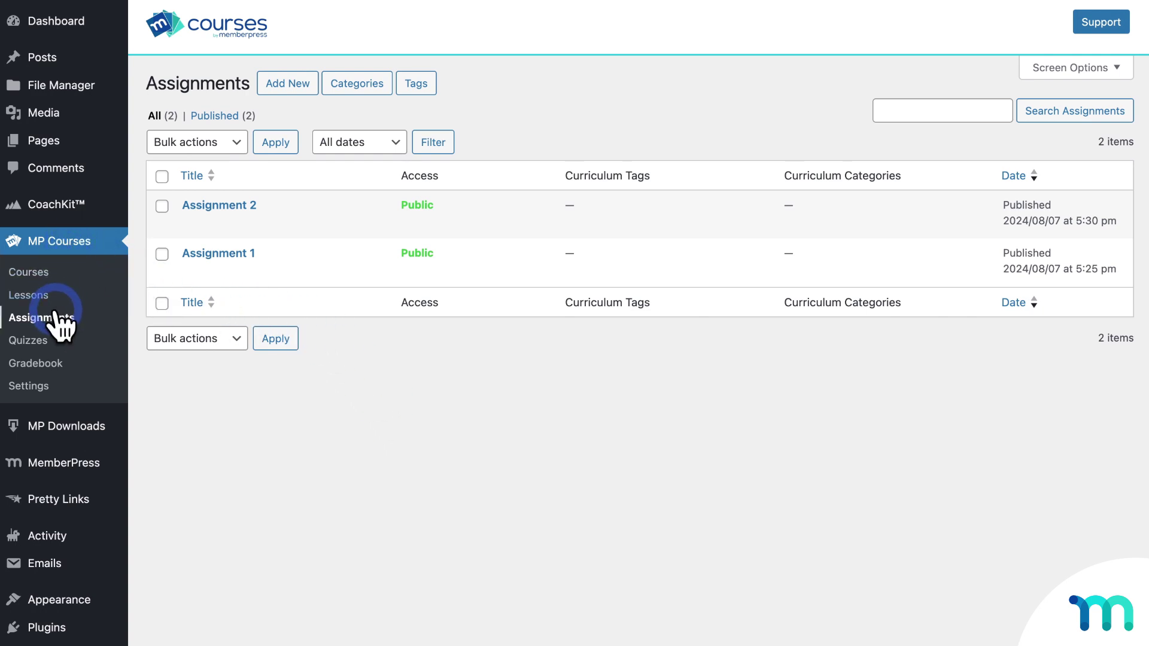
In the WordPress admin, open the Intermediate Japanese curriculum and view the submissions for Assignment 1.
{"action": "left_click", "coordinate": [47, 275]}
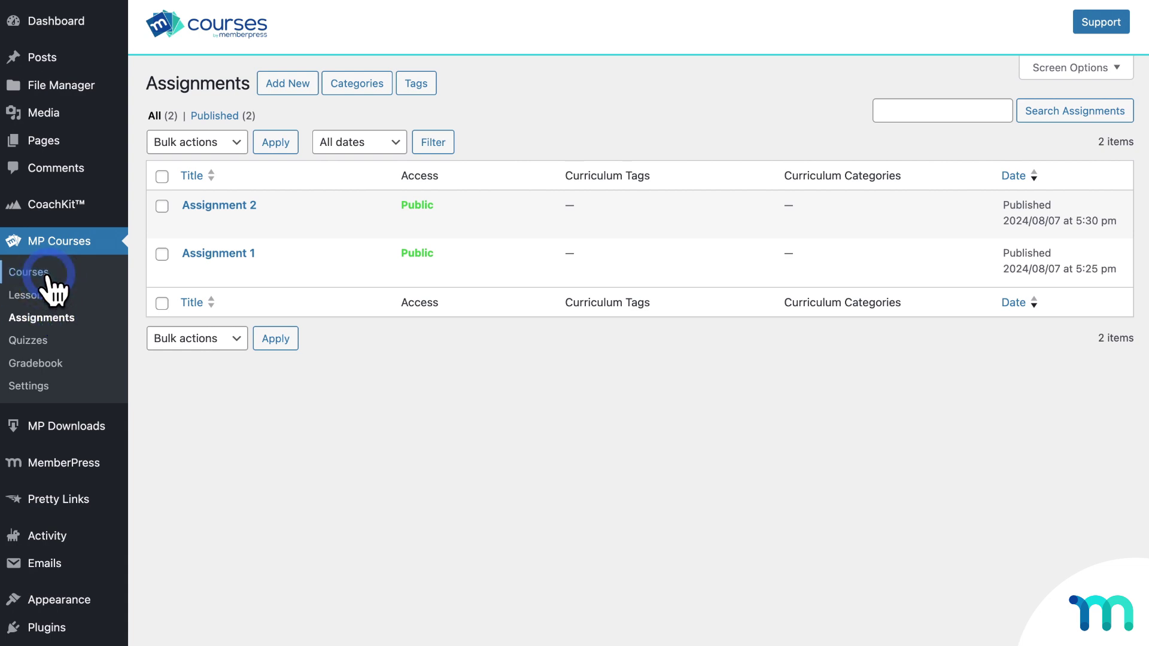
{"action": "scroll", "coordinate": [299, 389], "scroll_direction": "down", "scroll_amount": 5}
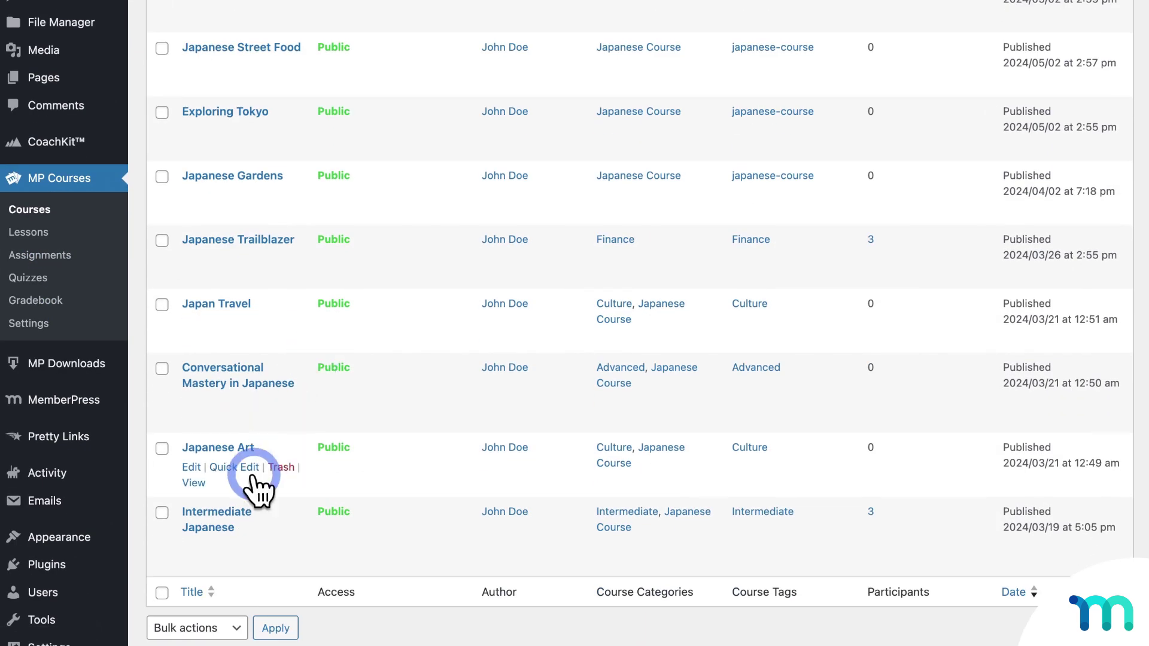
{"action": "left_click", "coordinate": [240, 504]}
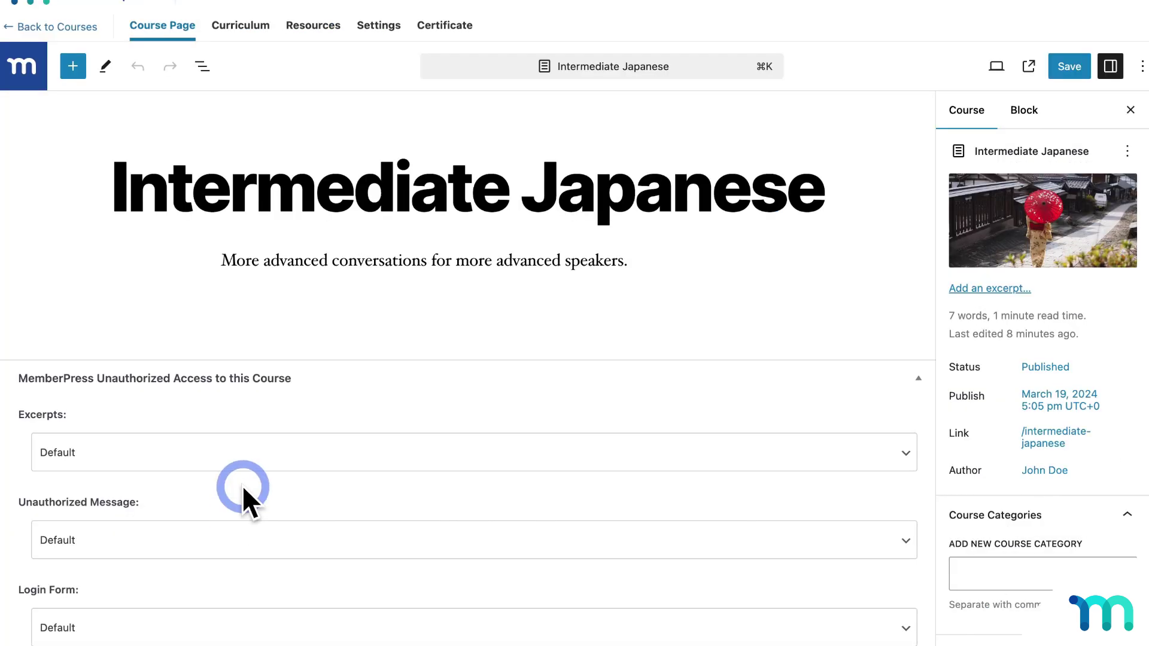
{"action": "left_click", "coordinate": [259, 35]}
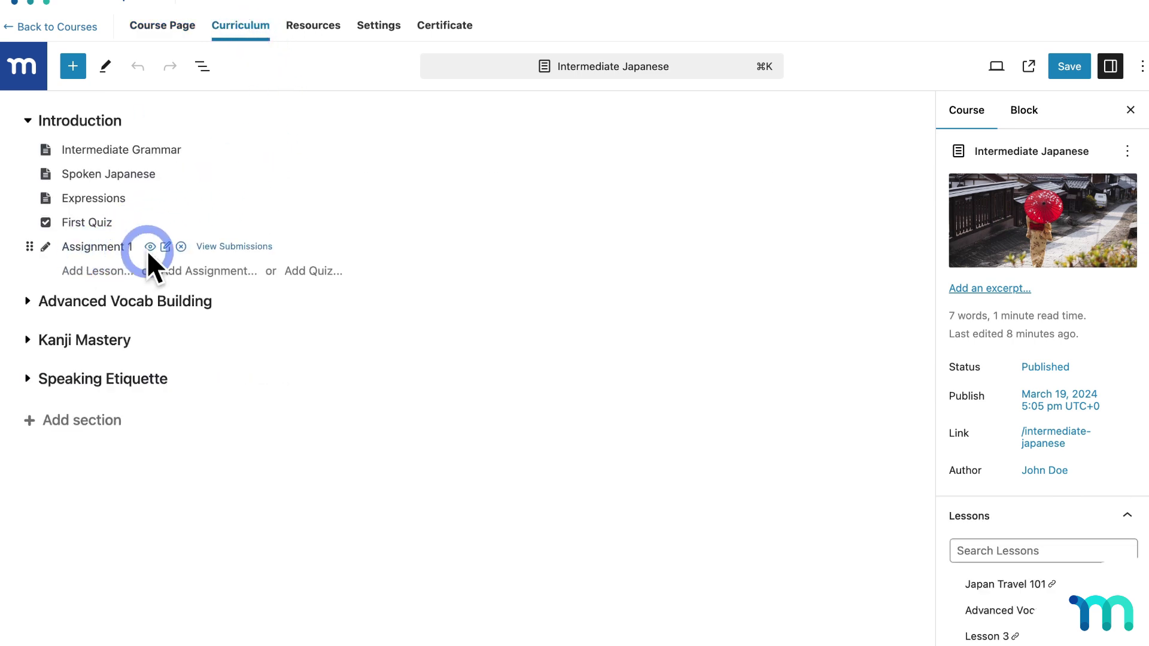
{"action": "left_click", "coordinate": [262, 246]}
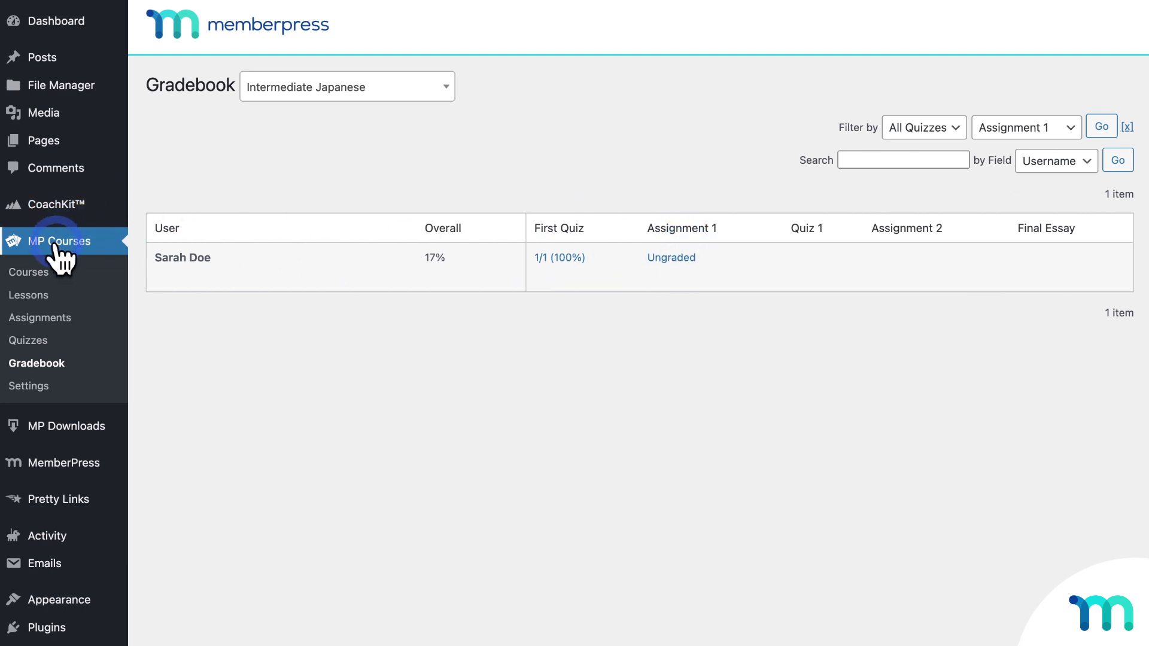
Open the general Gradebook page and examine its Ungraded Assignments list.
{"action": "left_click", "coordinate": [55, 363]}
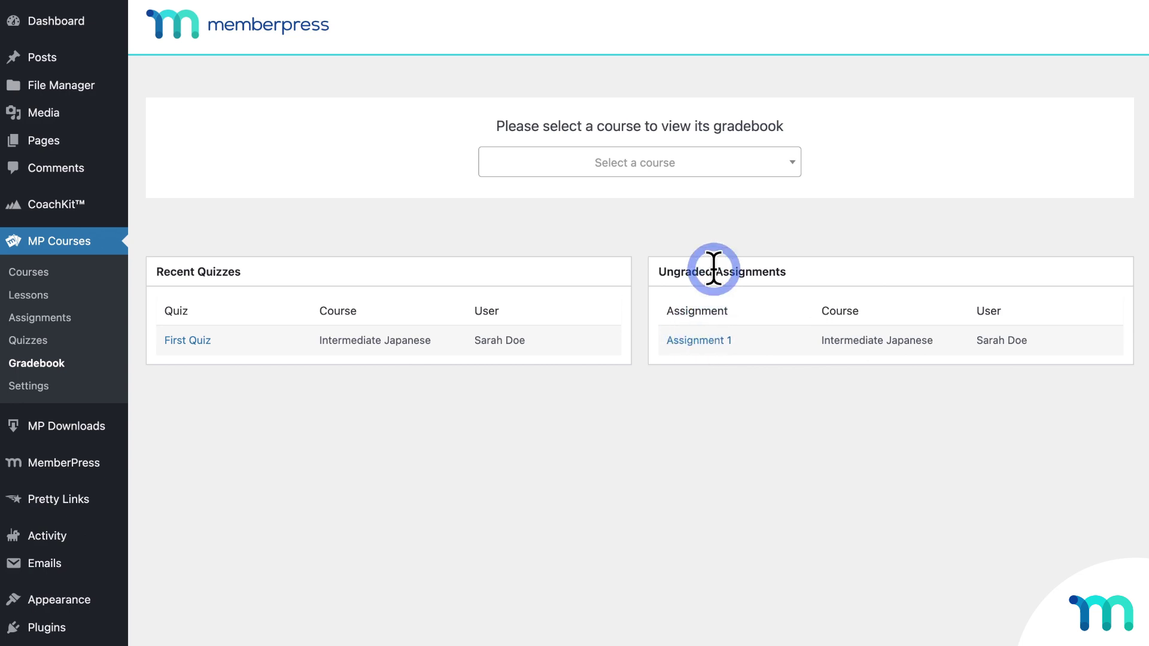
{"action": "left_click_drag", "start_coordinate": [660, 271], "coordinate": [795, 269]}
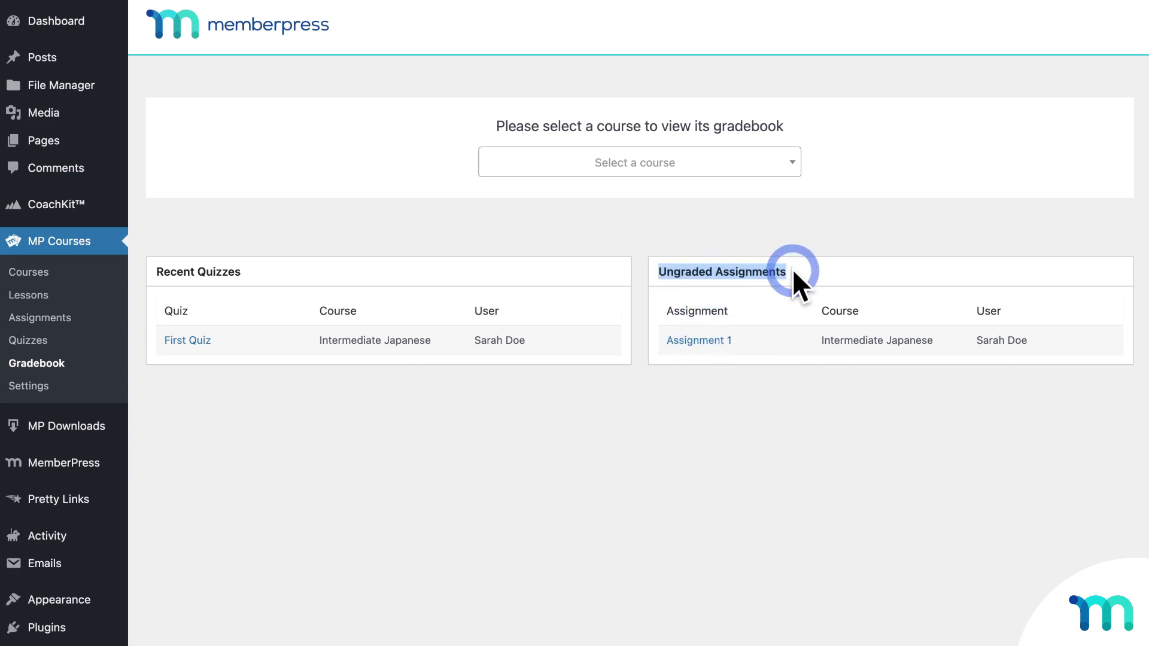
{"action": "left_click", "coordinate": [794, 269]}
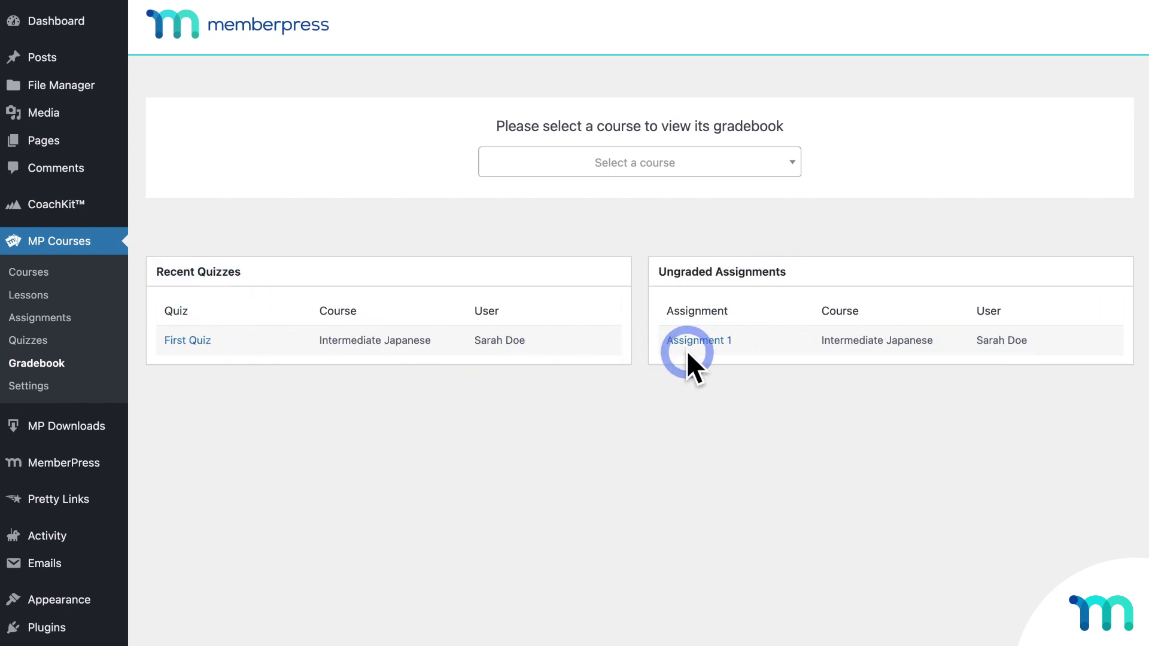
Display the gradebook for the Intermediate Japanese course and look through its student entries.
{"action": "left_click", "coordinate": [775, 161]}
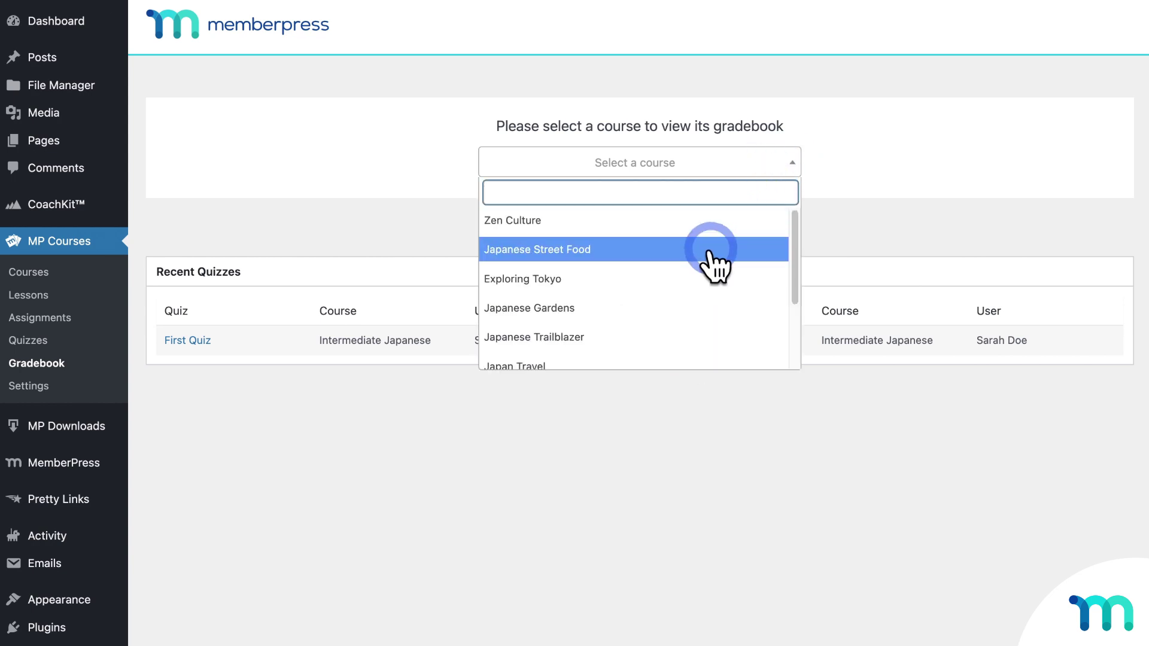
{"action": "scroll", "coordinate": [707, 276], "scroll_direction": "down", "scroll_amount": 3}
{"action": "left_click", "coordinate": [577, 352]}
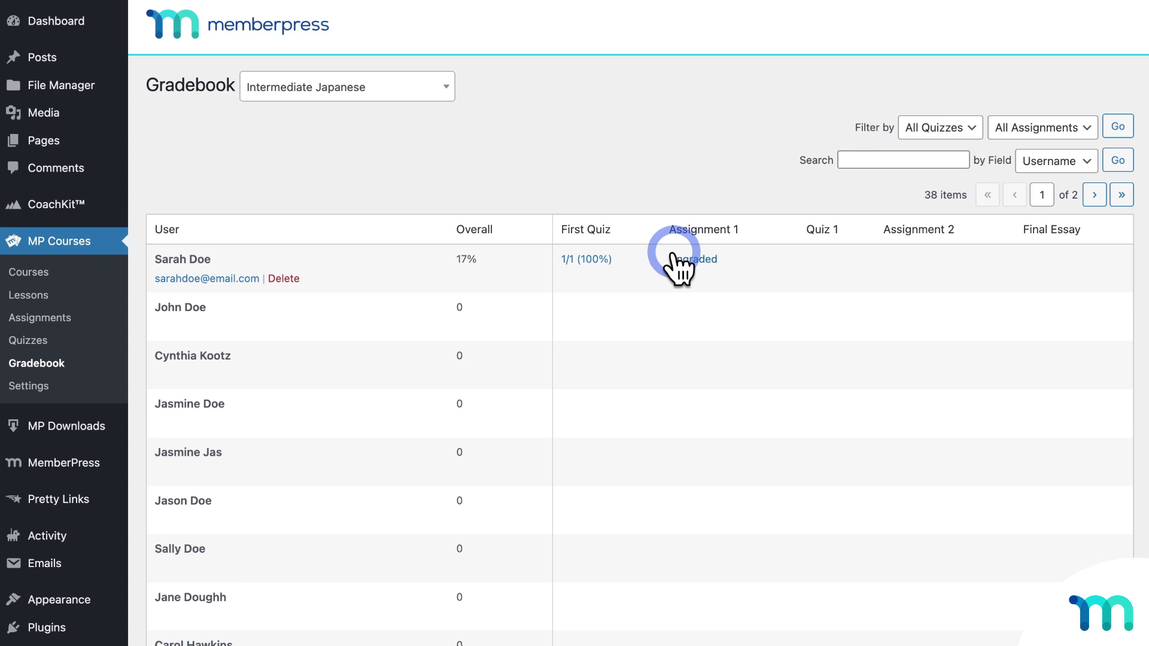
{"action": "scroll", "coordinate": [269, 329], "scroll_direction": "down", "scroll_amount": 3}
{"action": "scroll", "coordinate": [282, 354], "scroll_direction": "up", "scroll_amount": 3}
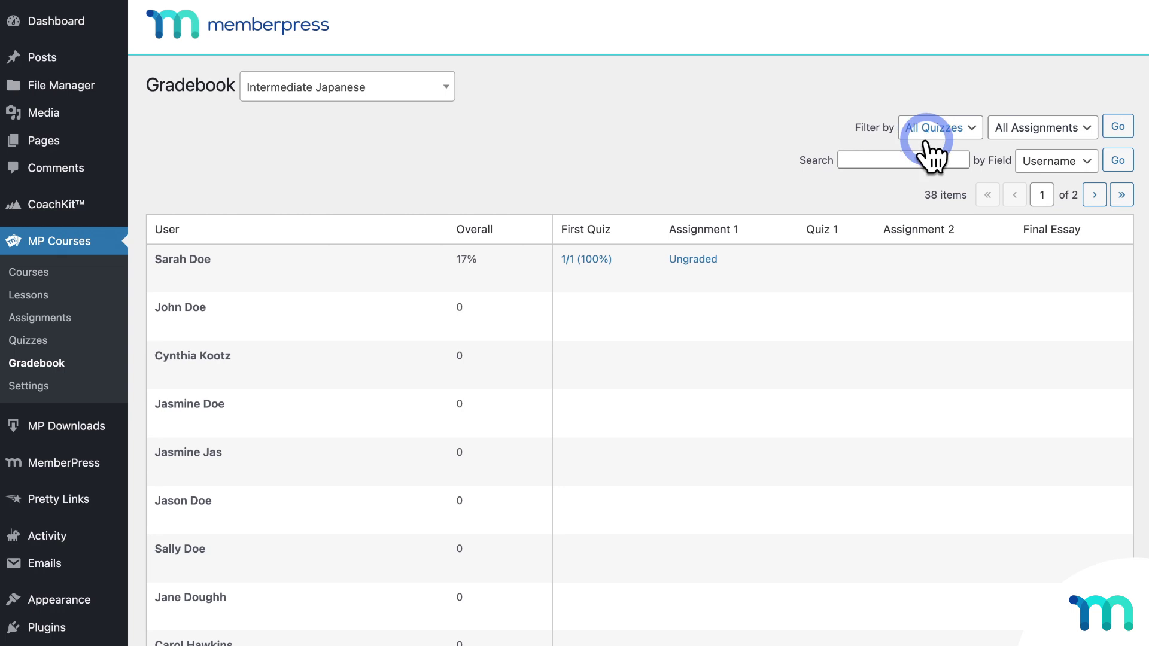
Filter the Intermediate Japanese gradebook to show only entries for Assignment 1.
{"action": "left_click", "coordinate": [1071, 136]}
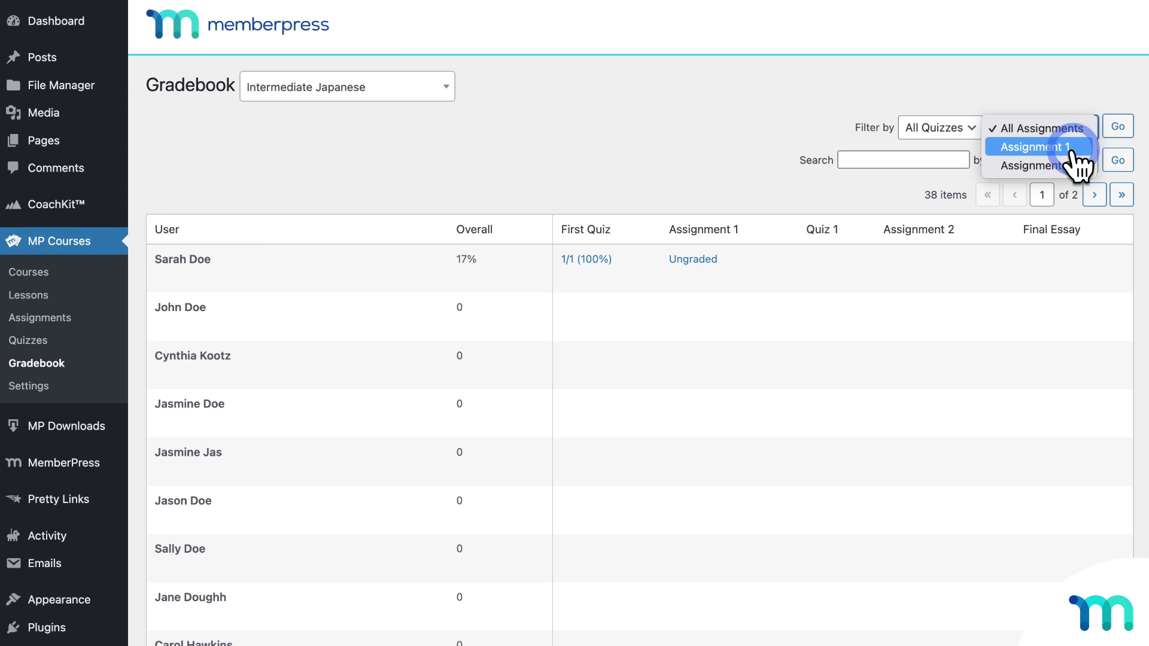
{"action": "key", "text": "Escape"}
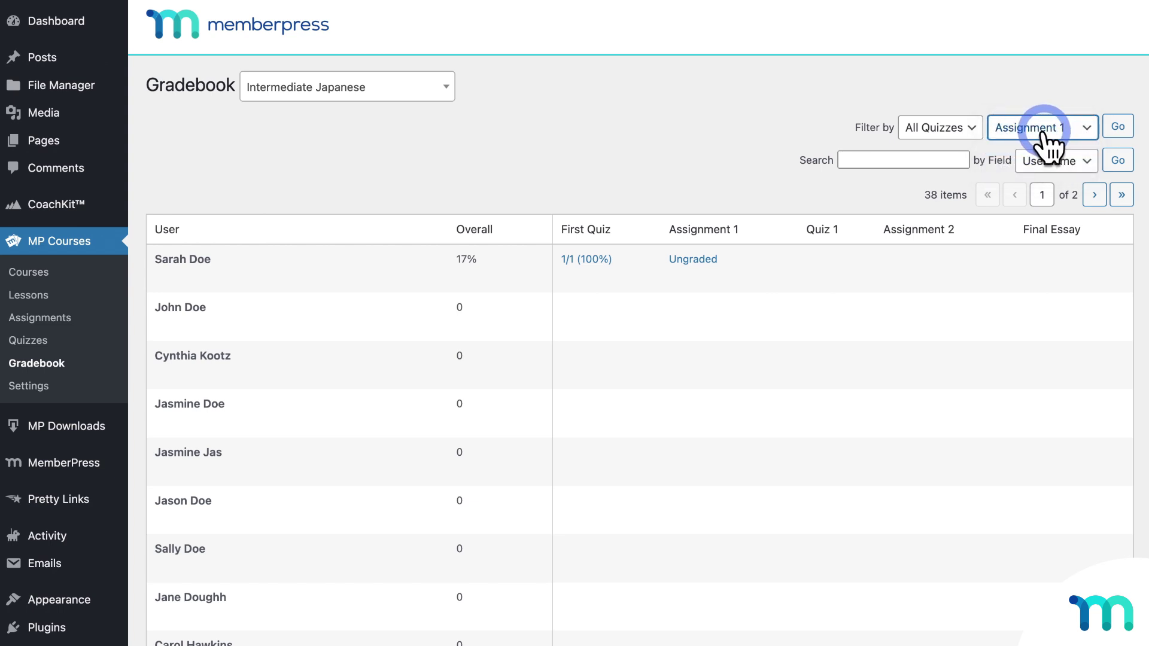
{"action": "left_click", "coordinate": [1114, 128]}
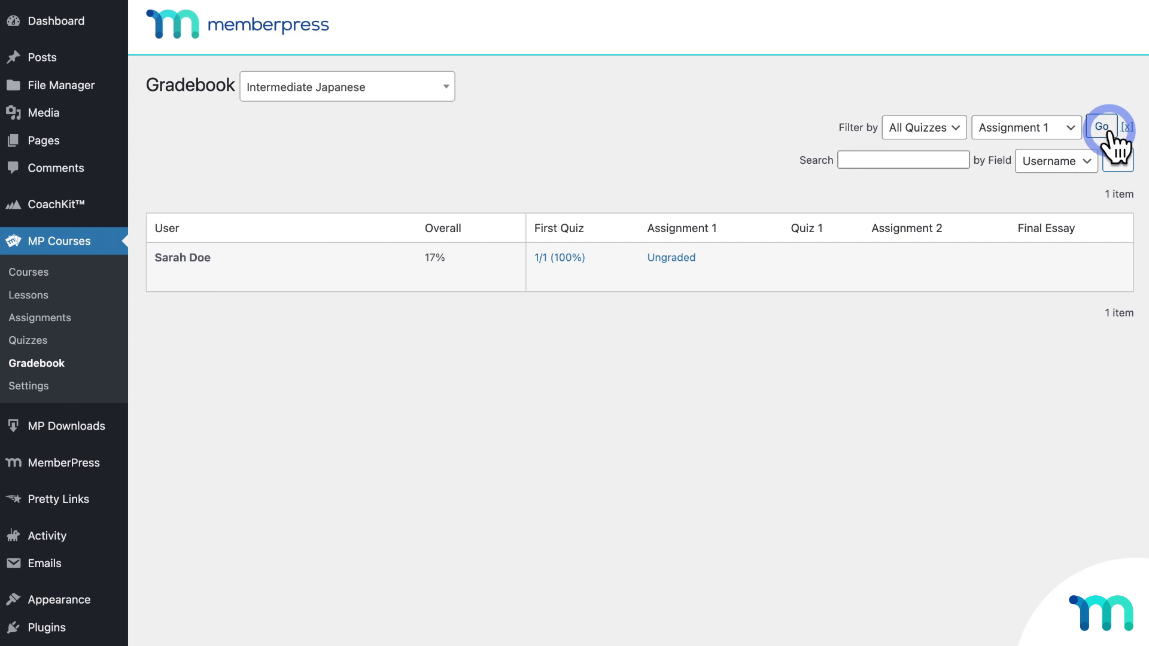
{"action": "mouse_move", "coordinate": [213, 256]}
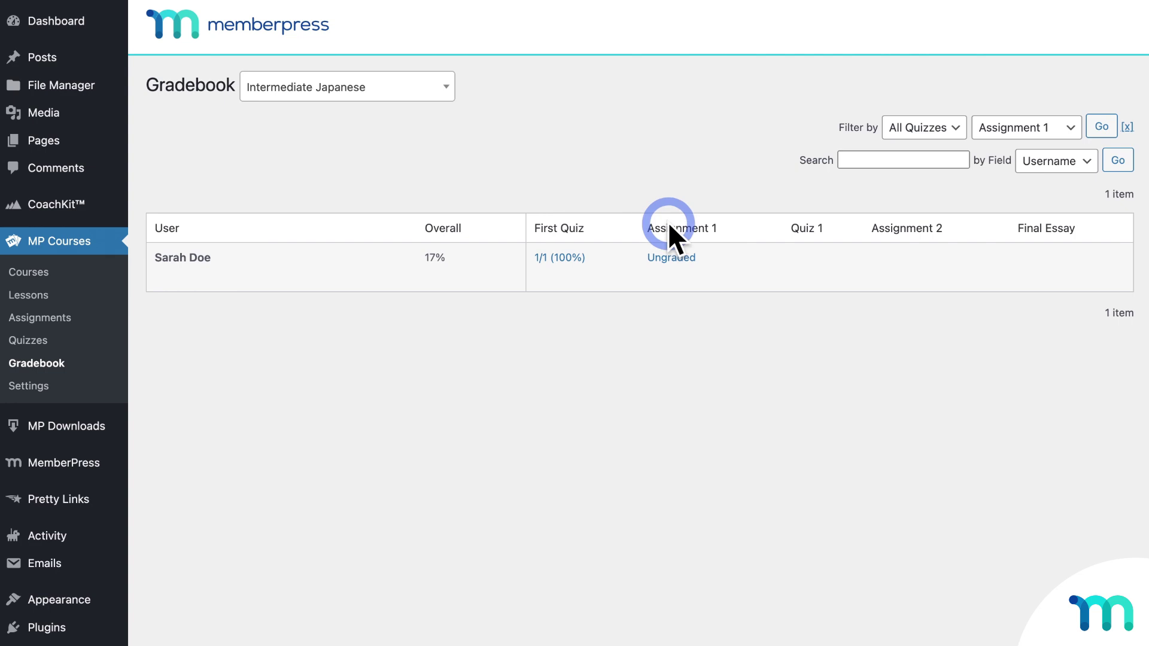
Grade the student's ungraded Assignment 1 submission 2 out of 5 with the feedback "Great job!", submit it, and reopen the entry to check it.
{"action": "left_click", "coordinate": [670, 259]}
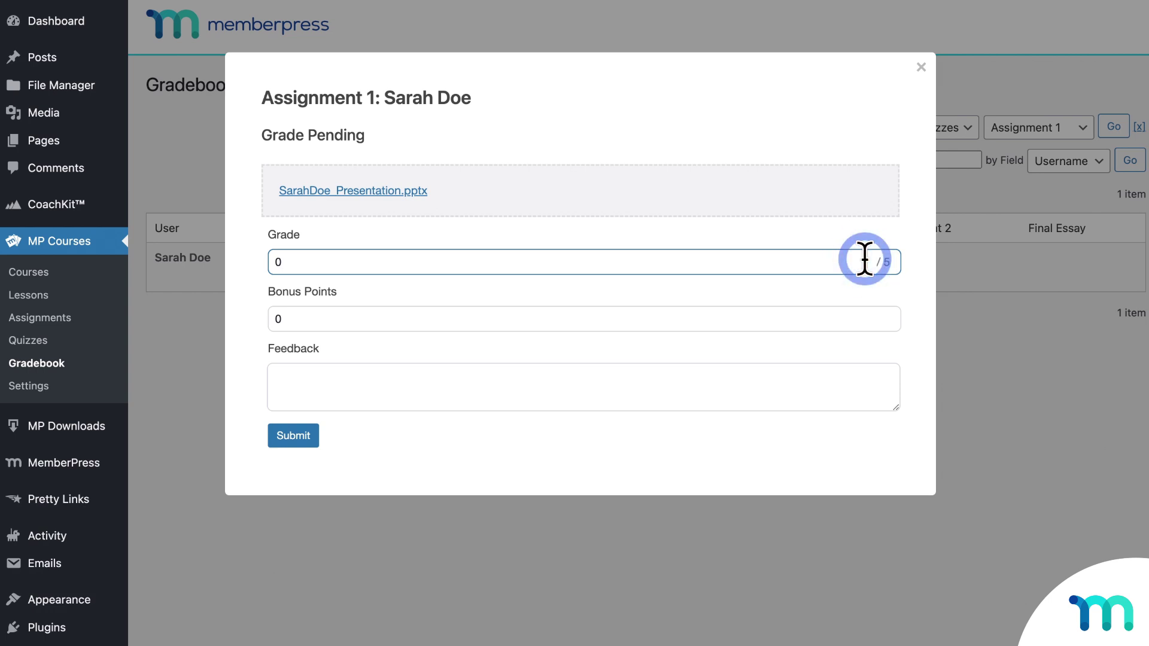
{"action": "key", "text": "BackSpace"}
{"action": "type", "text": "2"}
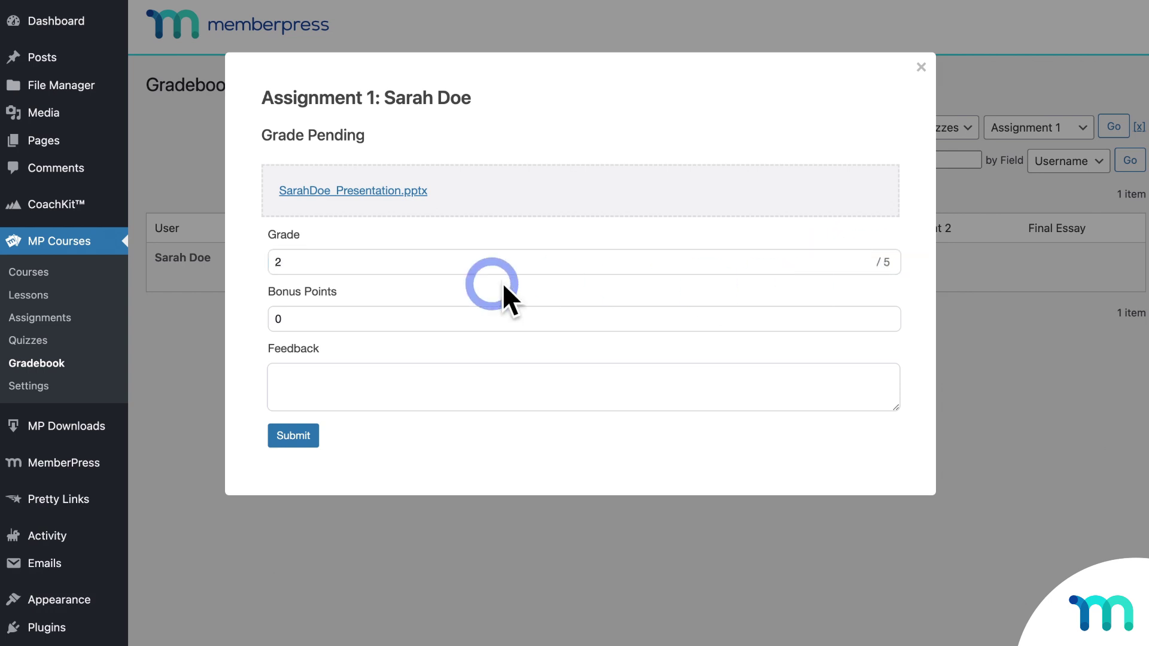
{"action": "left_click", "coordinate": [304, 317]}
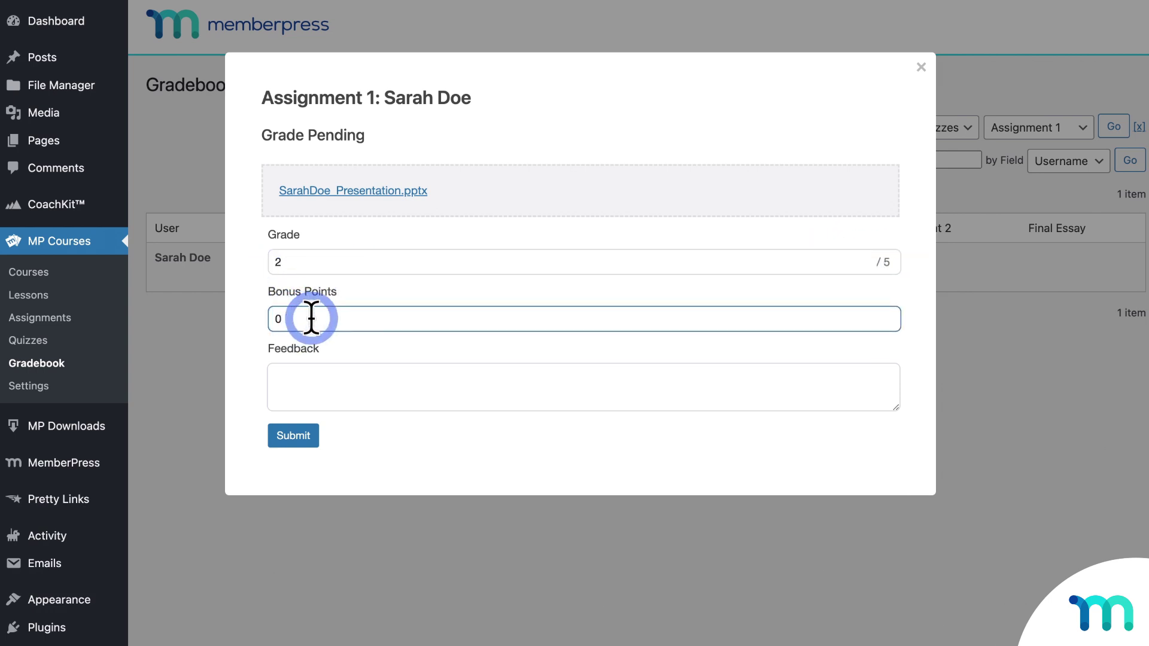
{"action": "key", "text": "BackSpace"}
{"action": "type", "text": "13"}
{"action": "left_click", "coordinate": [386, 379]}
{"action": "type", "text": "Great job!"}
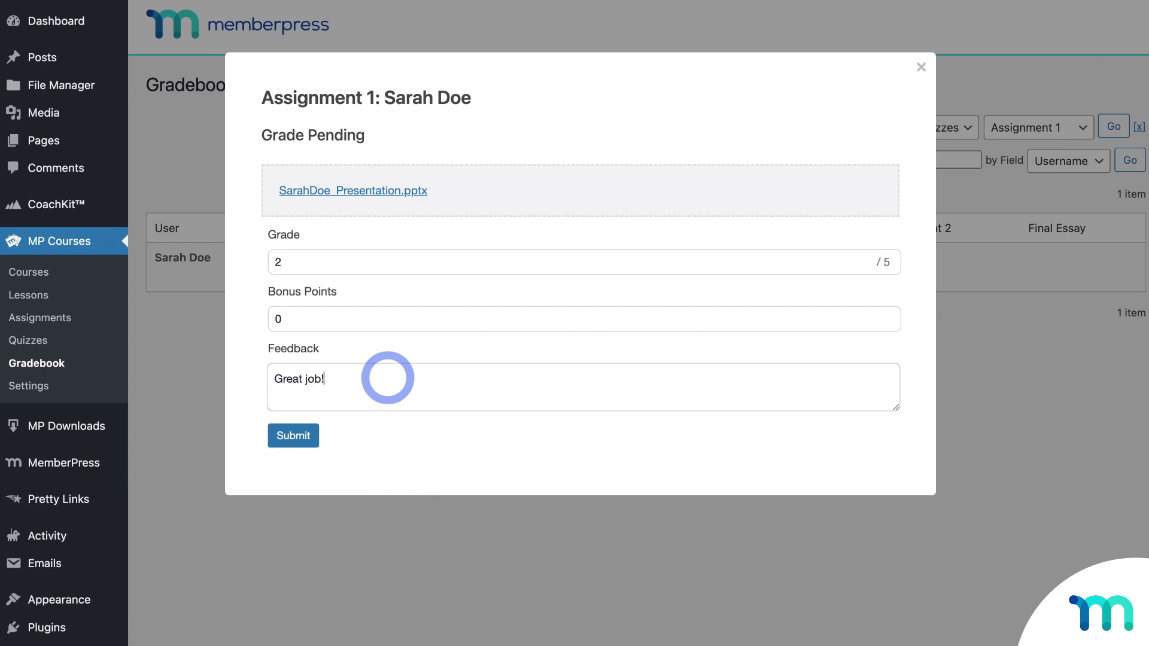
{"action": "left_click", "coordinate": [313, 442]}
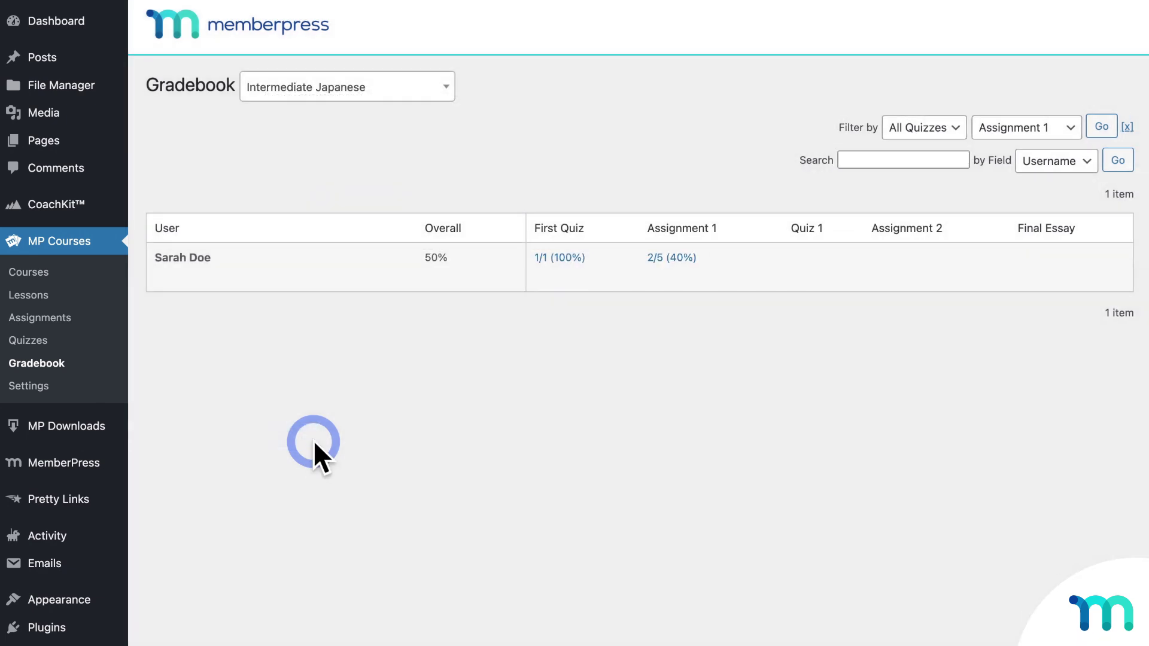
{"action": "left_click", "coordinate": [675, 261]}
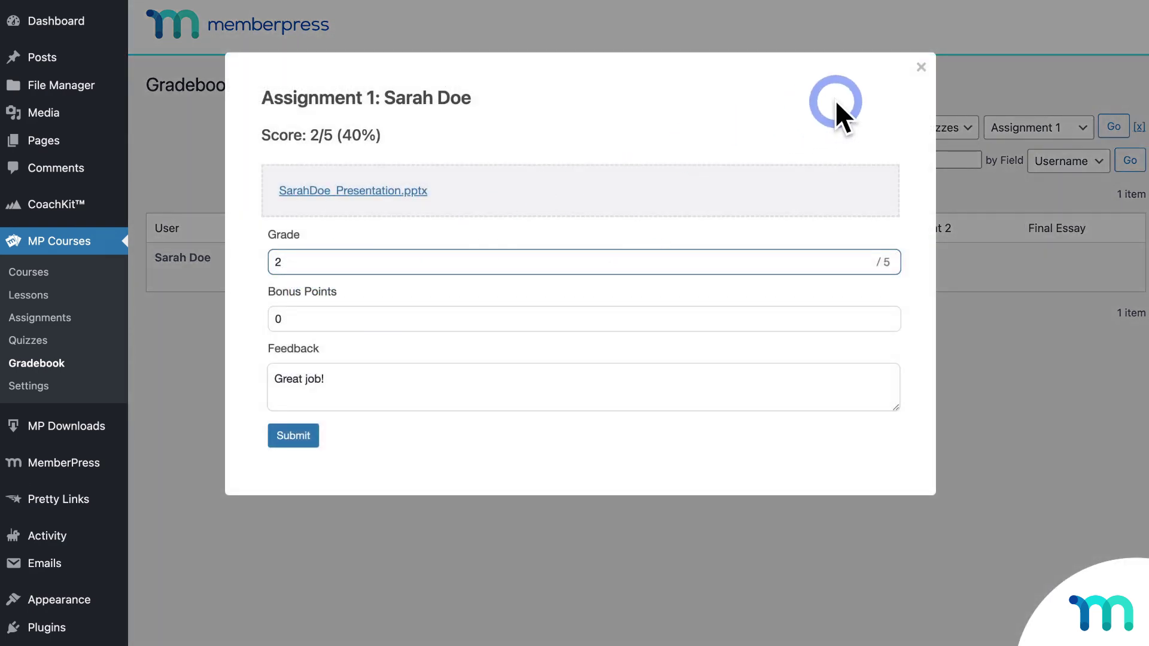
{"action": "left_click", "coordinate": [921, 67]}
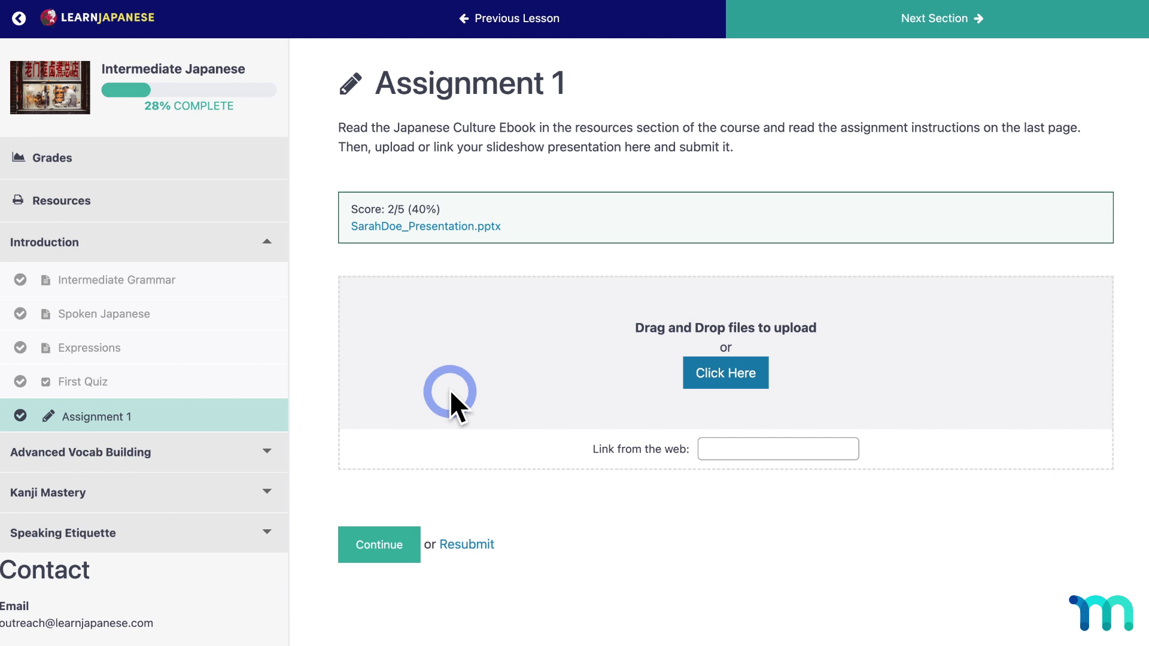
As the student, check the Assignment 1 score on its course page and read the instructor feedback on the Grades page.
{"action": "left_click", "coordinate": [95, 417]}
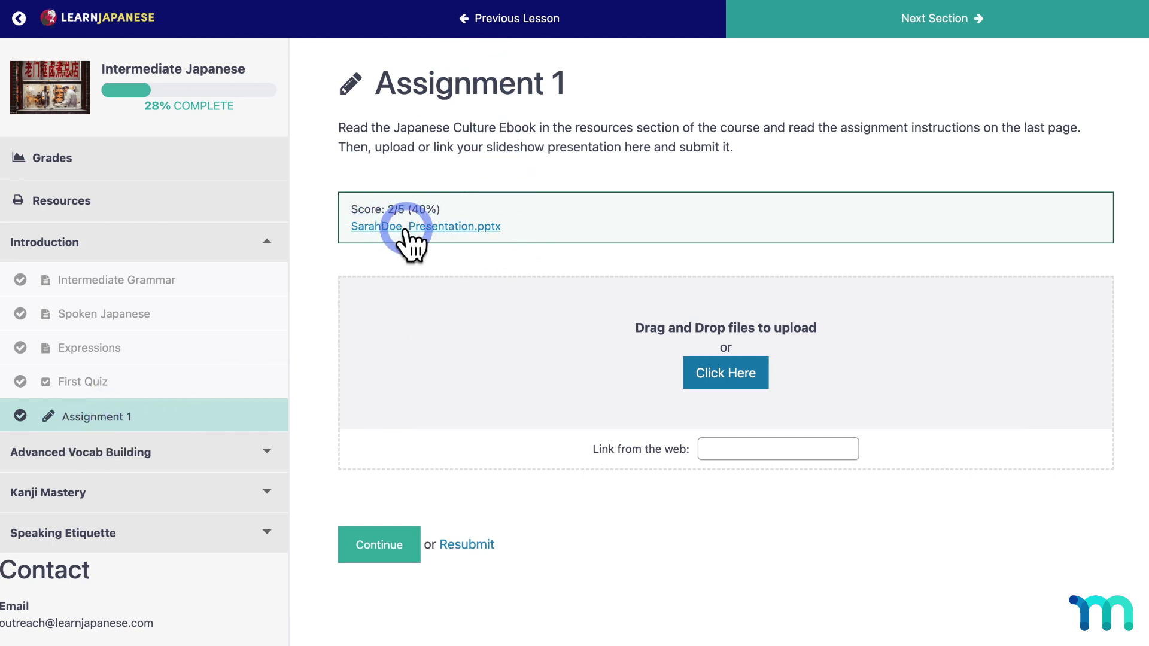
{"action": "left_click", "coordinate": [66, 159]}
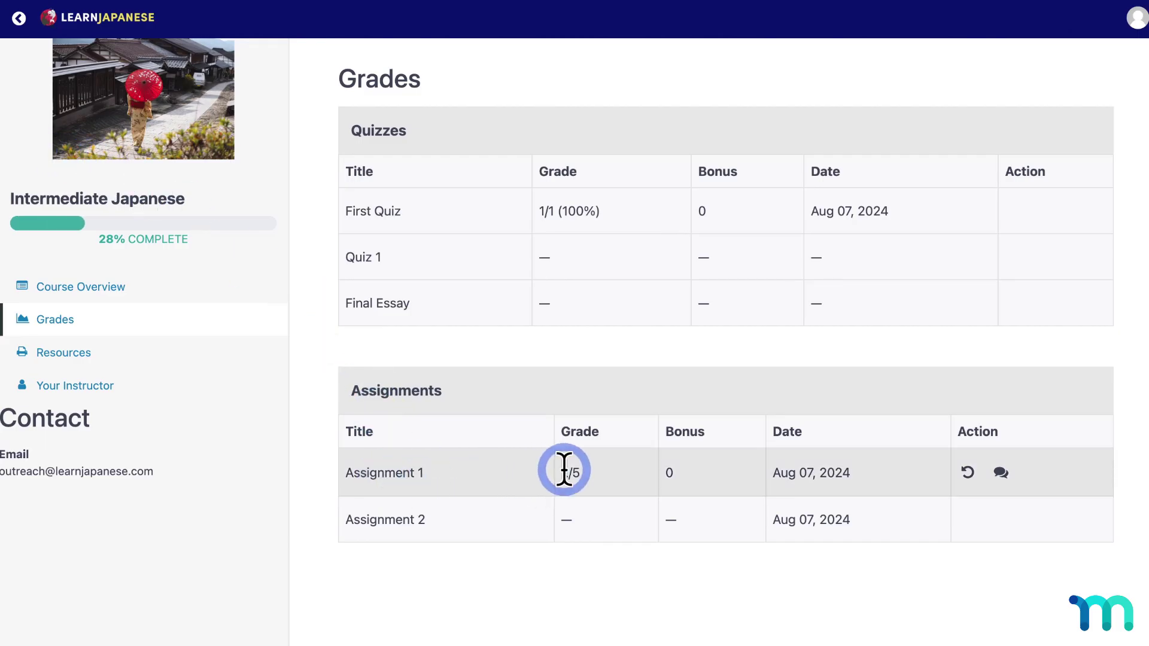
{"action": "left_click", "coordinate": [1002, 472]}
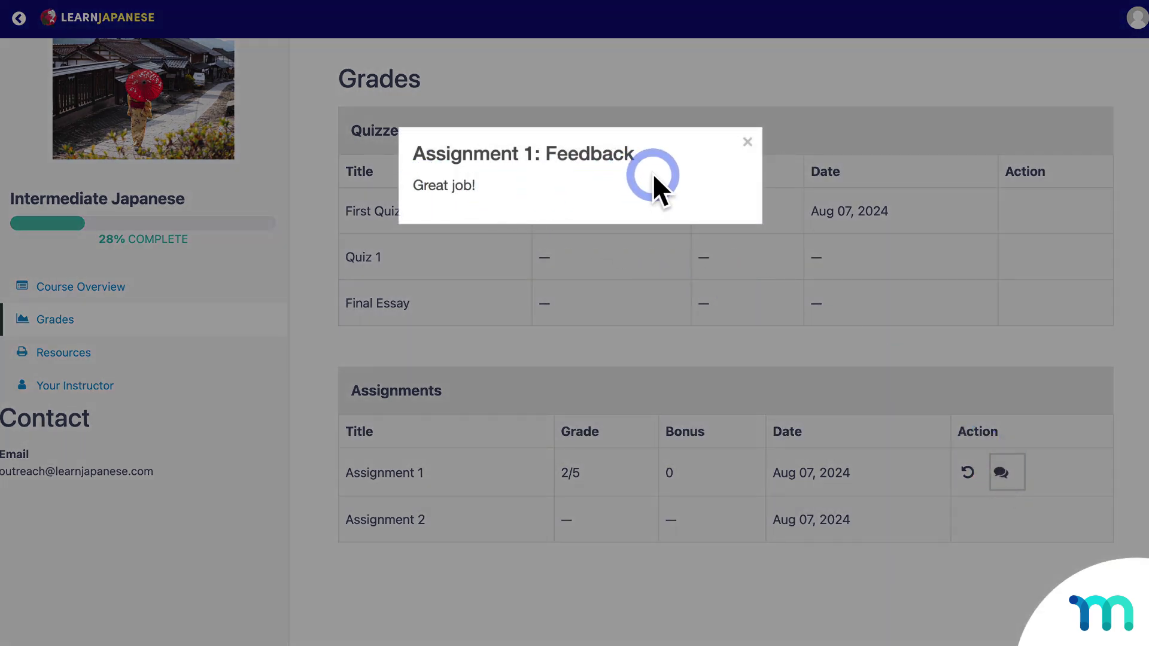
{"action": "left_click", "coordinate": [747, 141]}
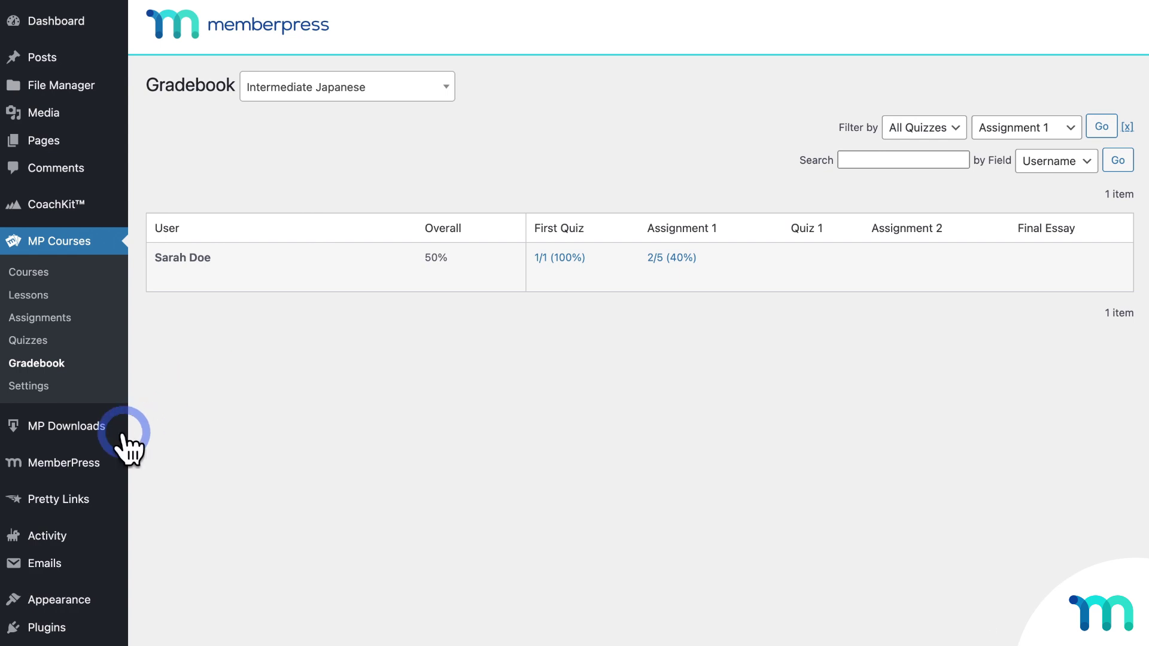
In the WordPress admin, start a new MemberPress rule and select A Single Assignment as its protected content.
{"action": "mouse_move", "coordinate": [78, 464]}
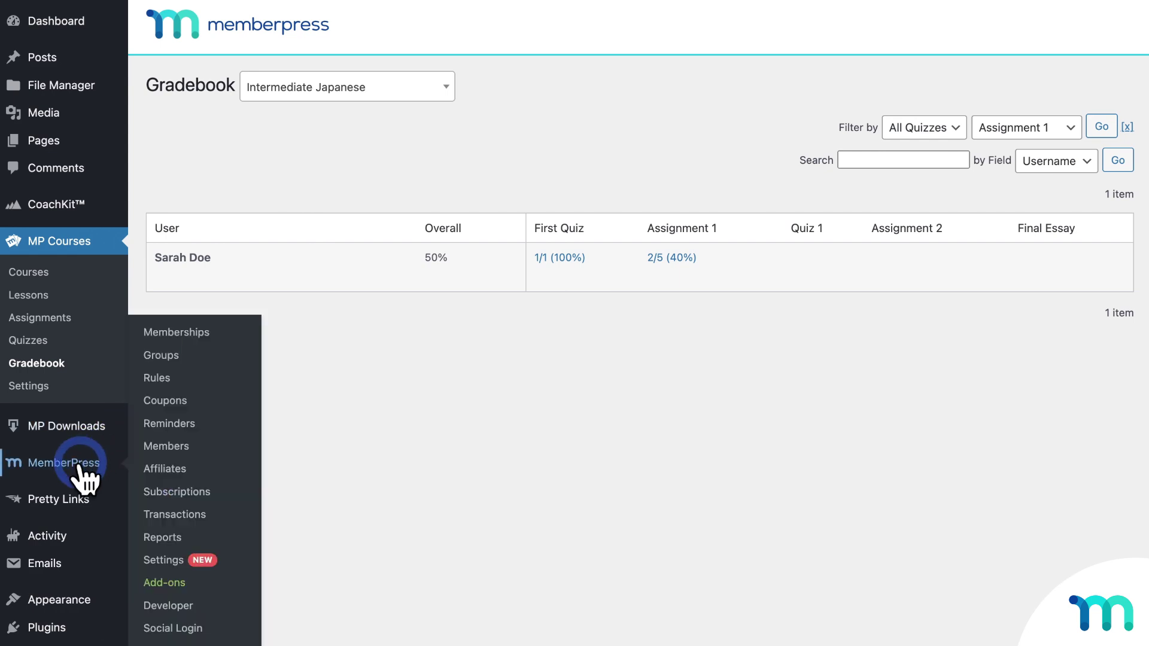
{"action": "left_click", "coordinate": [178, 378]}
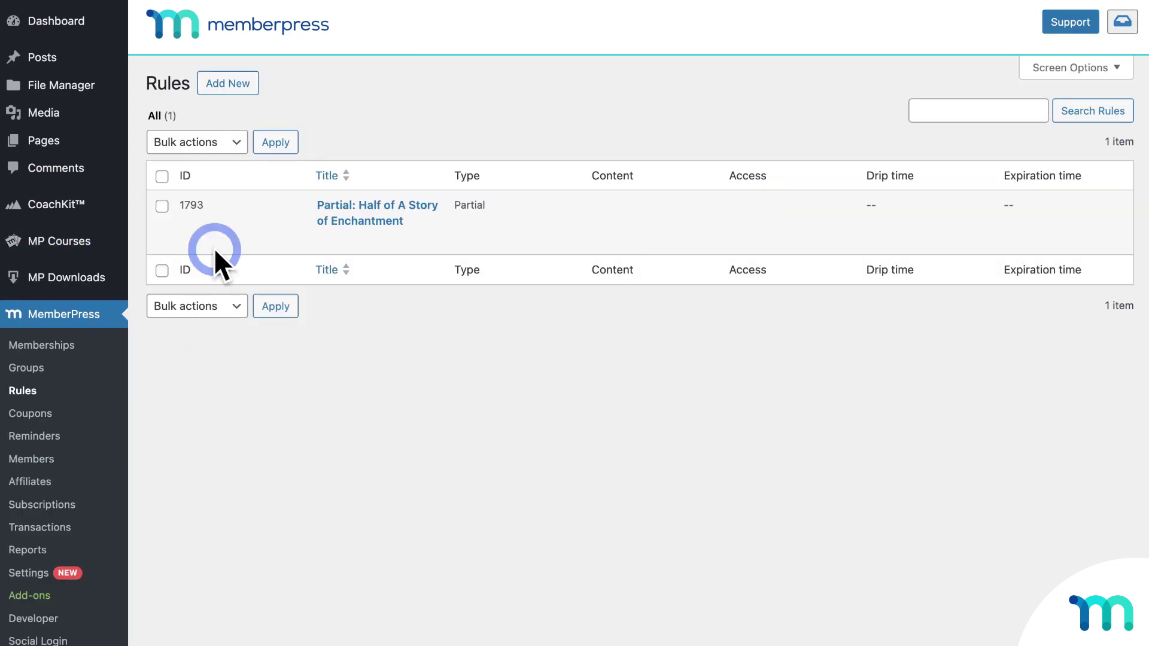
{"action": "left_click", "coordinate": [244, 88]}
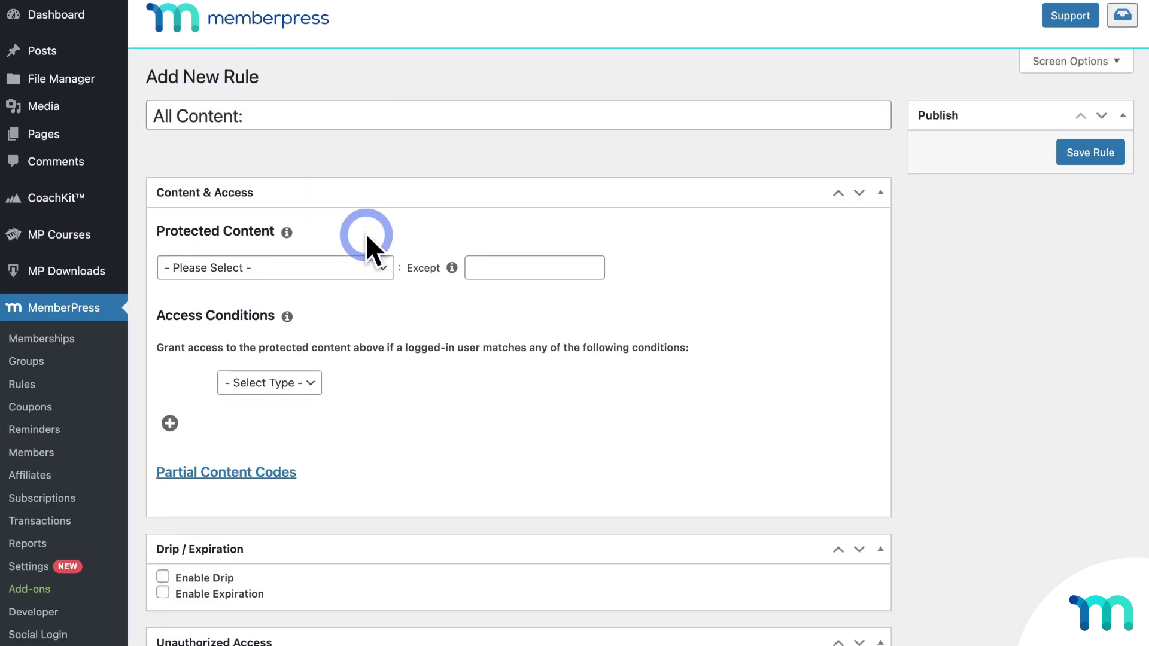
{"action": "scroll", "coordinate": [374, 245], "scroll_direction": "down", "scroll_amount": 5}
{"action": "left_click", "coordinate": [386, 84]}
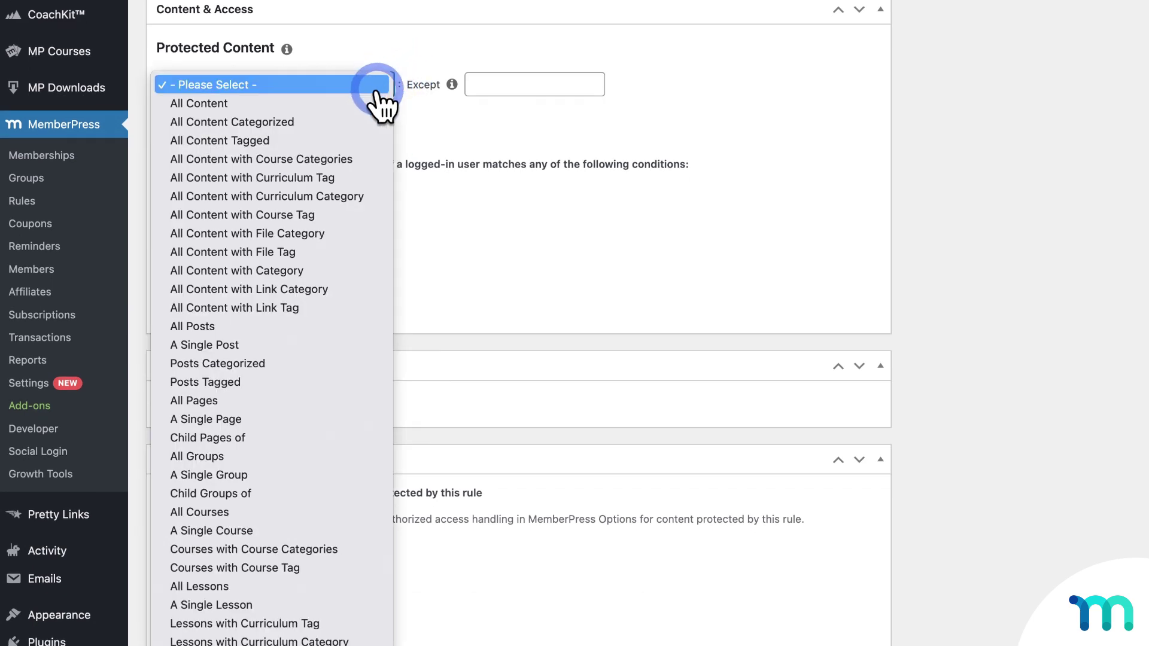
{"action": "scroll", "coordinate": [325, 299], "scroll_direction": "down", "scroll_amount": 10}
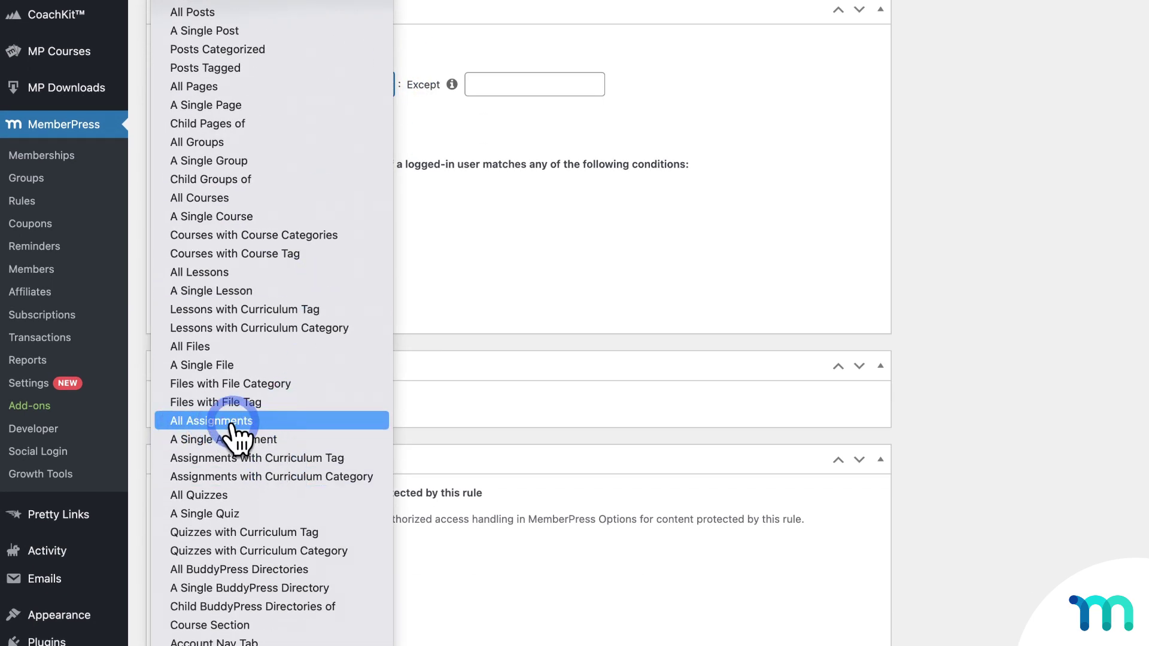
{"action": "left_click", "coordinate": [328, 441]}
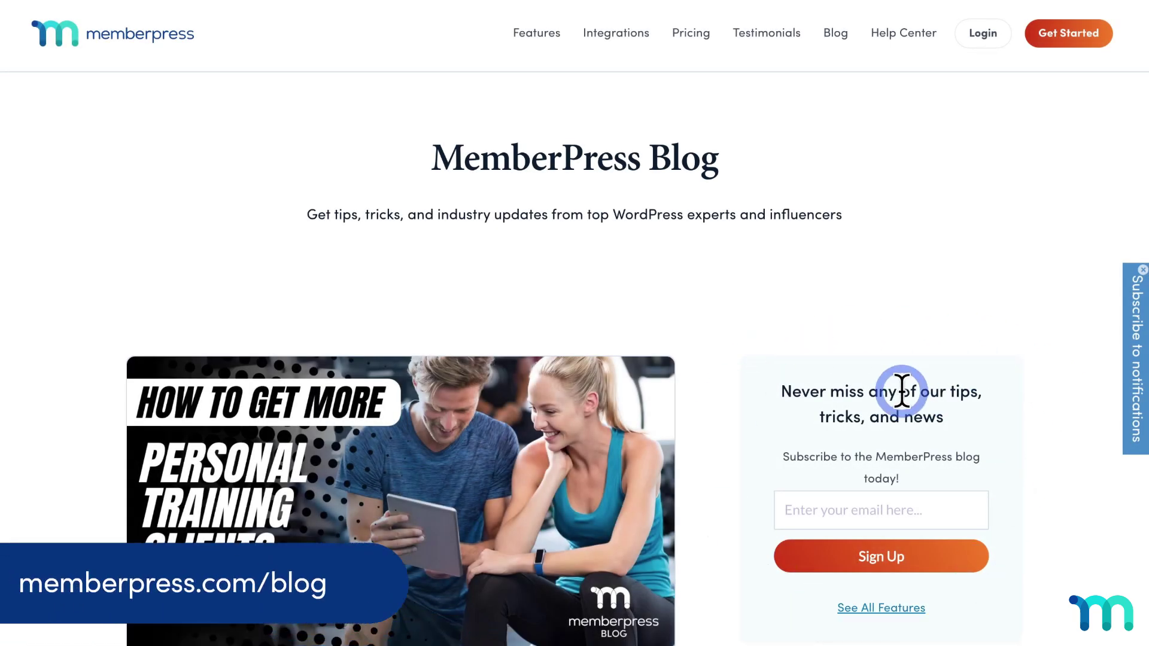
{"action": "scroll", "coordinate": [902, 389], "scroll_direction": "down", "scroll_amount": 15}
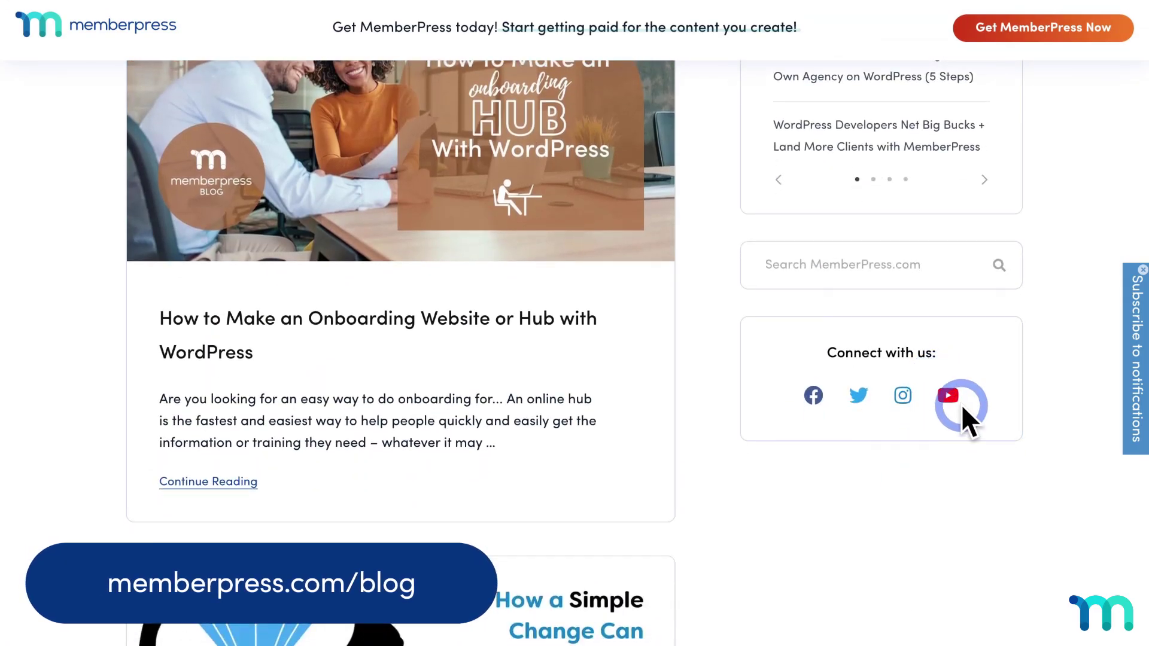